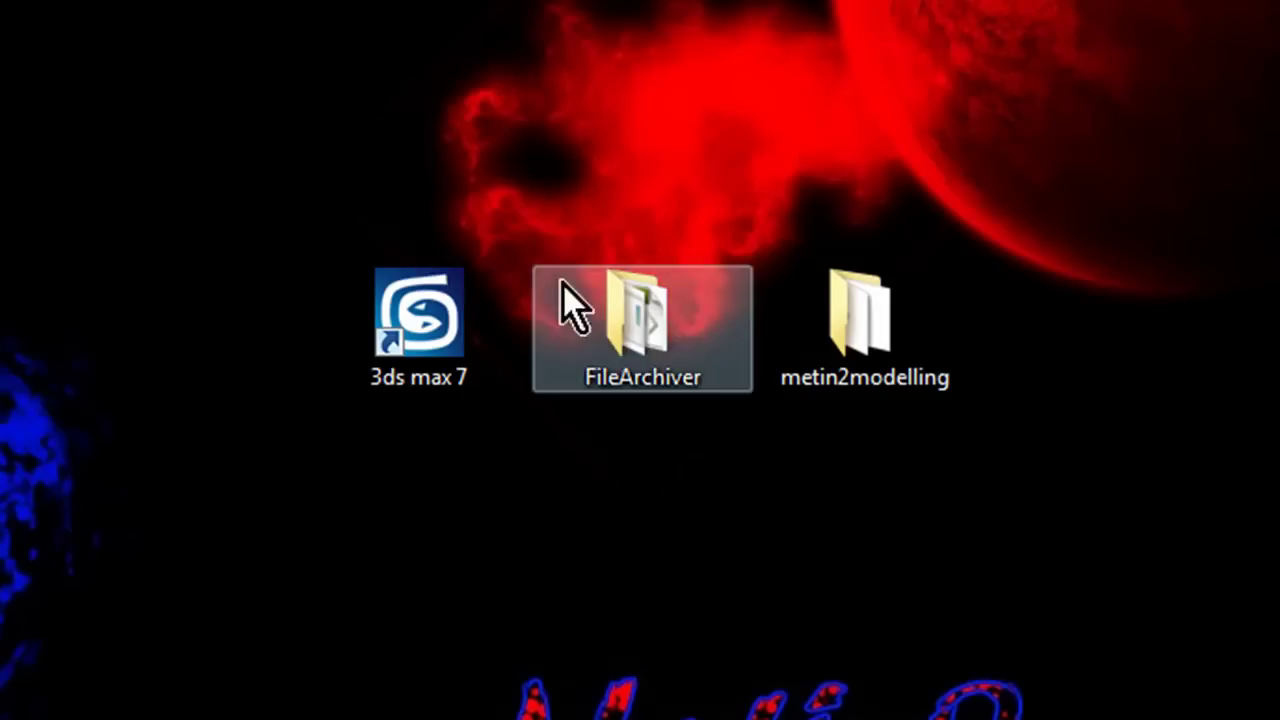
Step: Move the FileArchiver folder to the first desktop slot, open it, and bring up RootExtract.xml's menu
{"action": "mouse_move", "coordinate": [651, 343]}
{"action": "left_mouse_down"}
{"action": "mouse_move", "coordinate": [148, 162]}
{"action": "mouse_move", "coordinate": [415, 375]}
{"action": "left_mouse_up"}
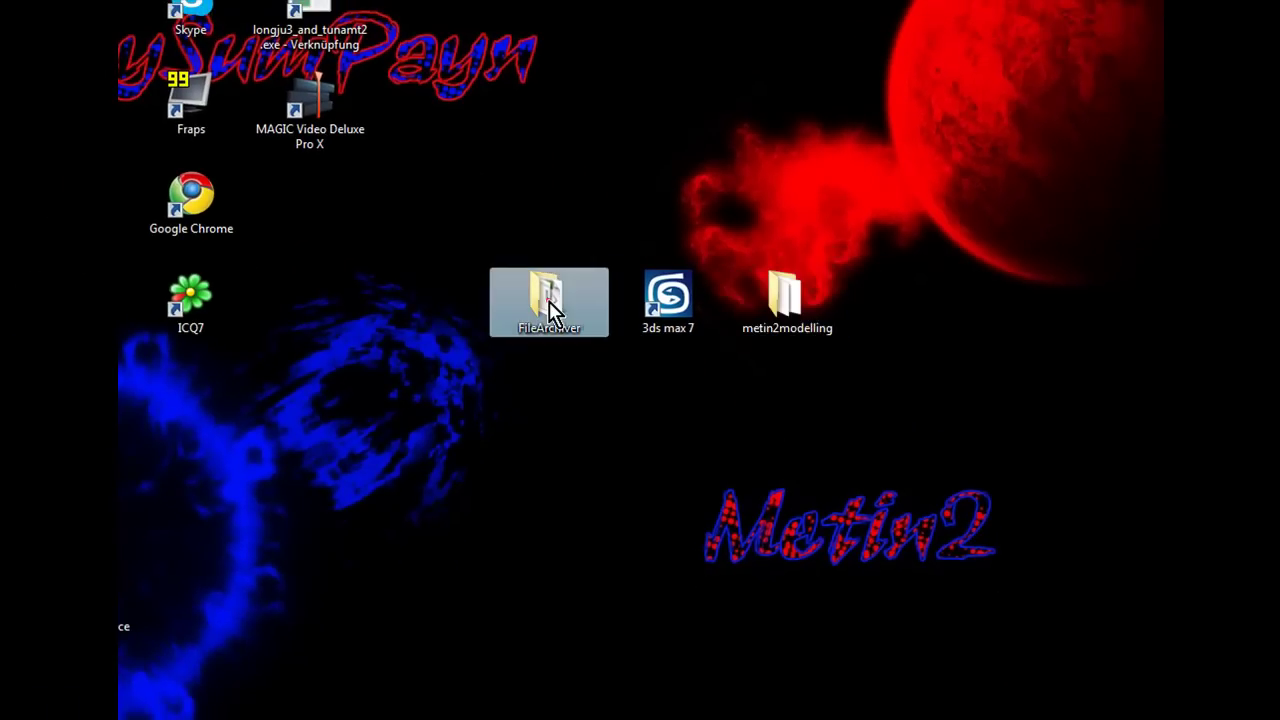
{"action": "double_click", "coordinate": [550, 310]}
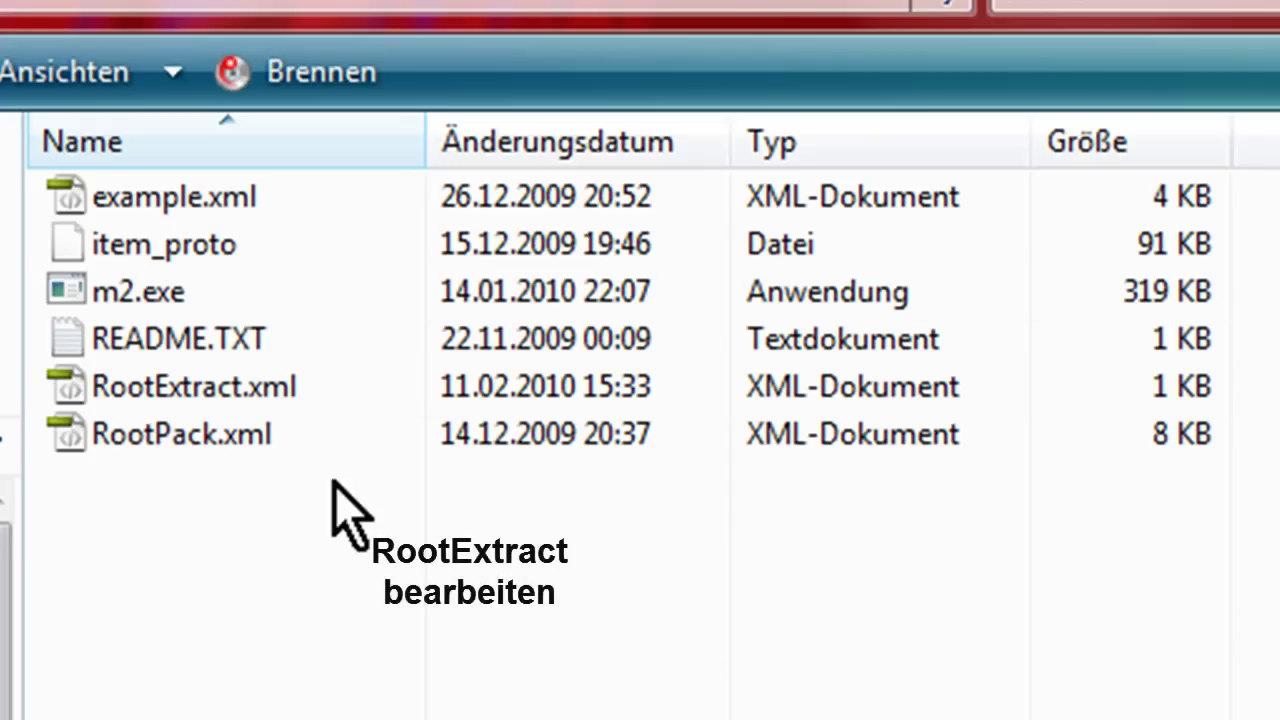
{"action": "right_click", "coordinate": [275, 386]}
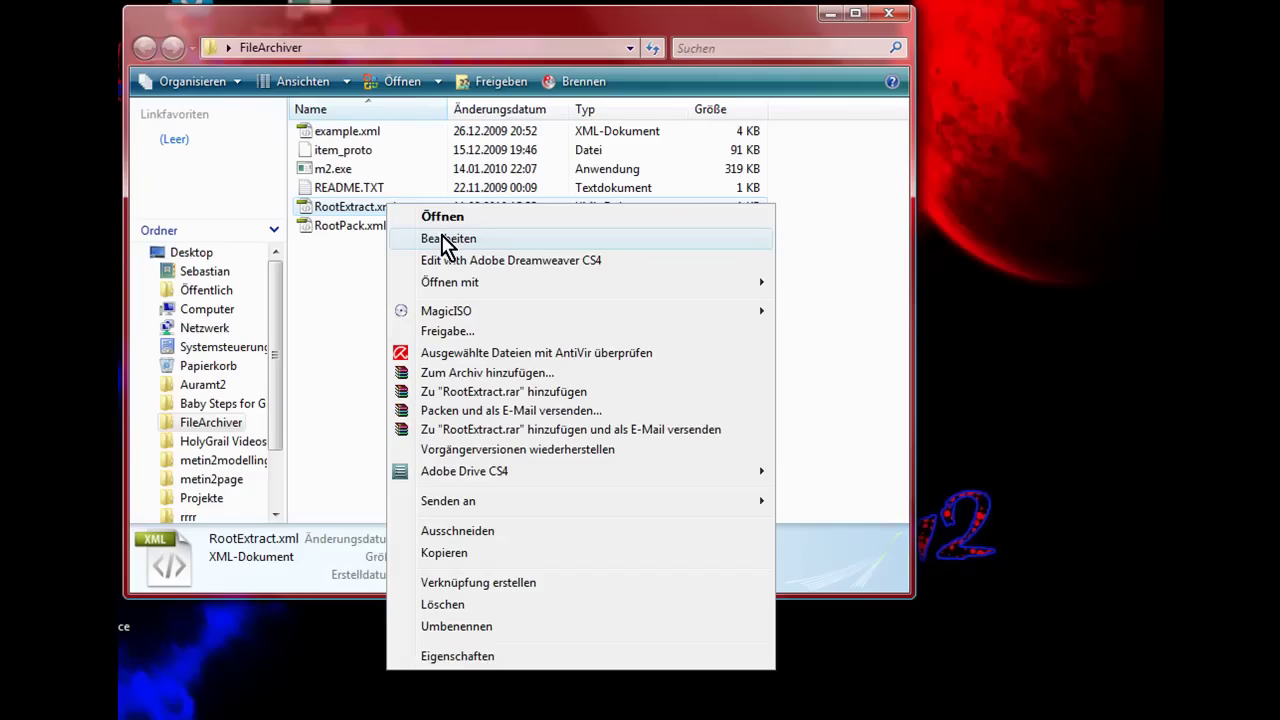
Step: Edit RootExtract.xml in Notepad so its archivePath reads D:\Games\BastelordnerMt2\pack\item
{"action": "left_click", "coordinate": [405, 465]}
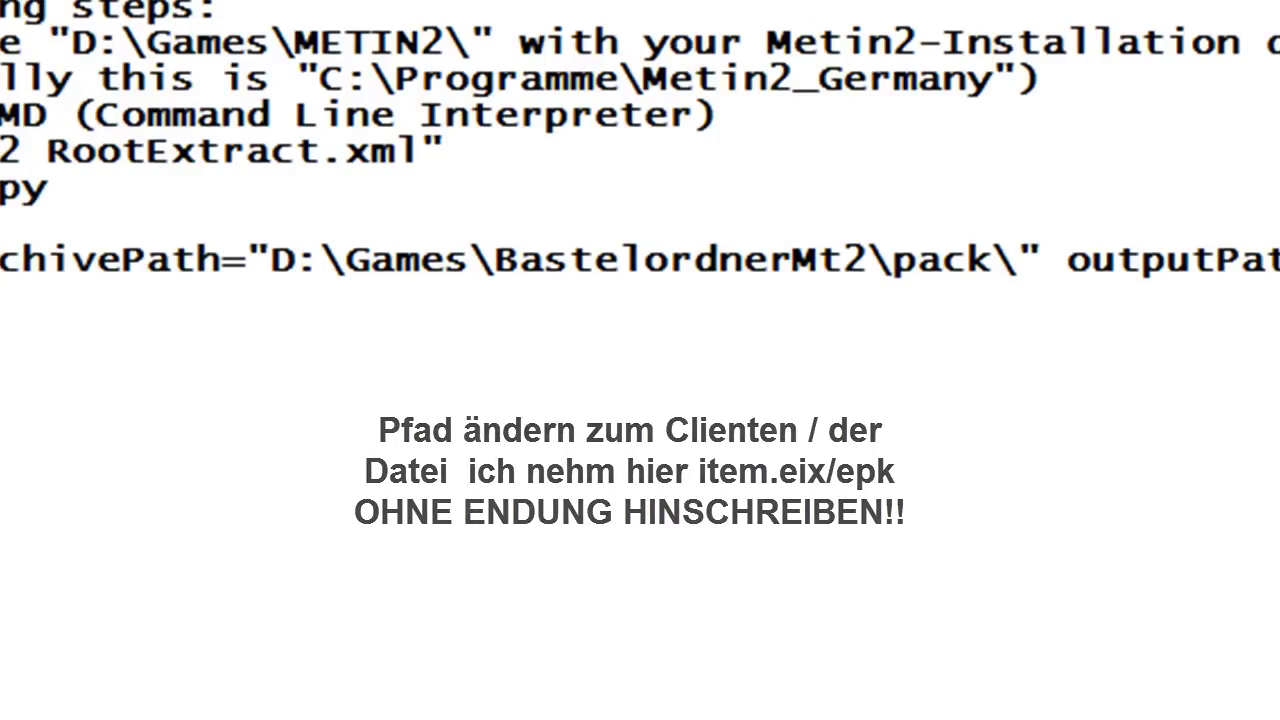
{"action": "left_click", "coordinate": [54, 281]}
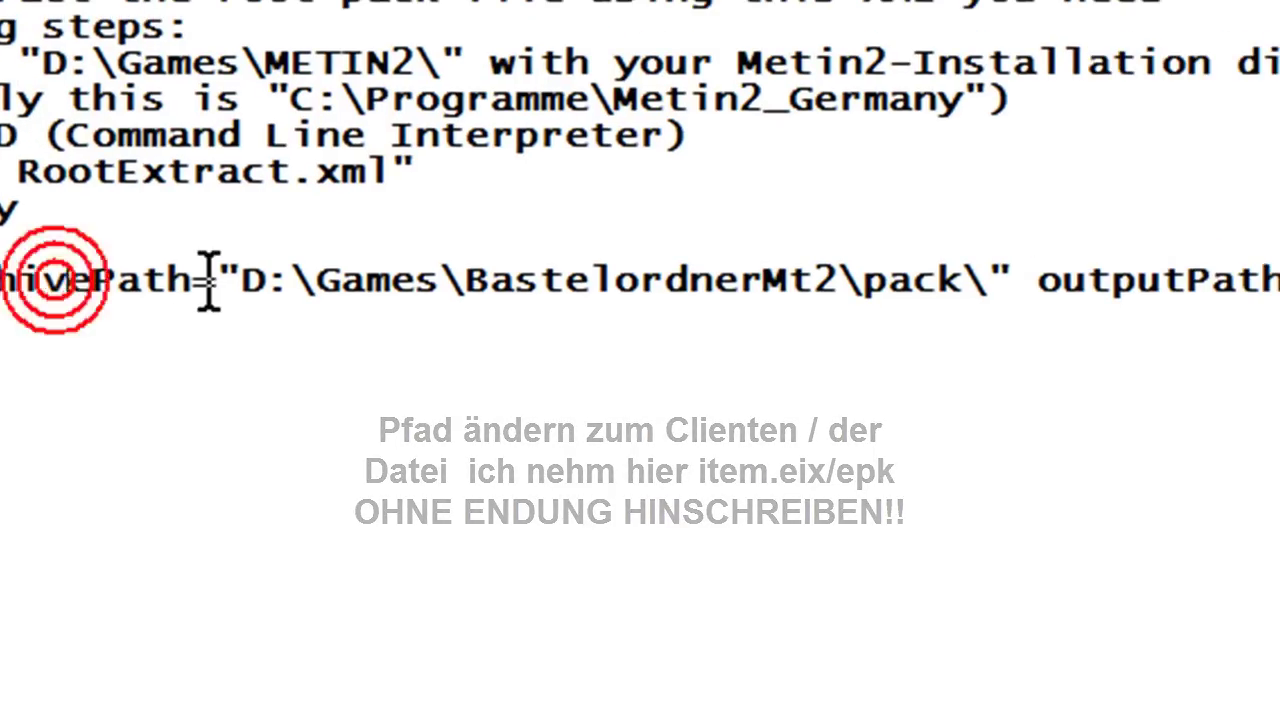
{"action": "left_click_drag", "start_coordinate": [242, 281], "coordinate": [988, 281]}
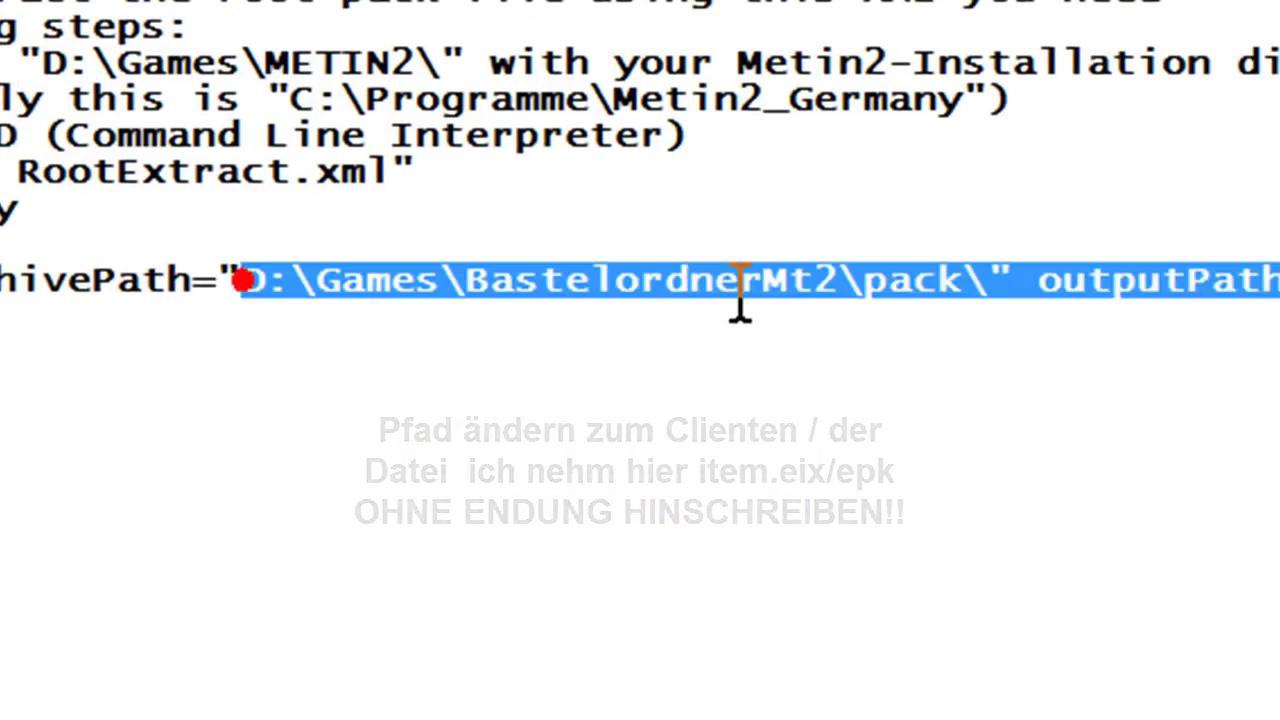
{"action": "left_click", "coordinate": [988, 281]}
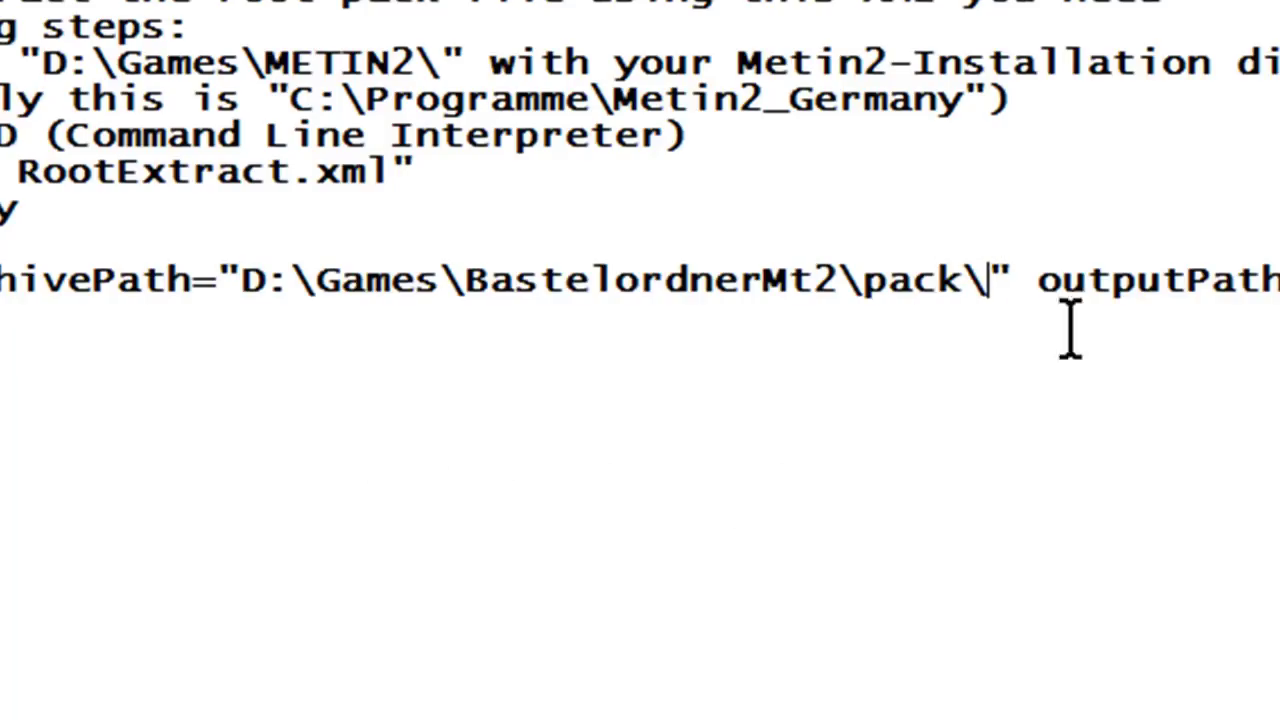
{"action": "type", "text": "item"}
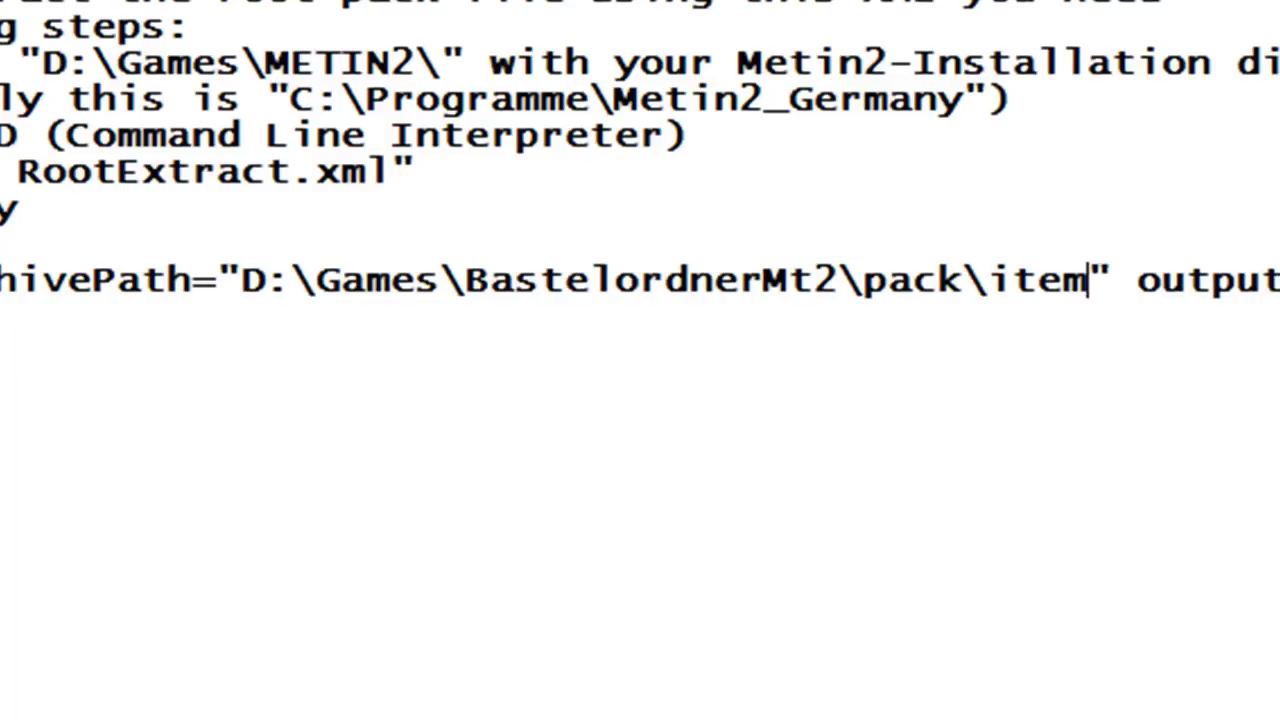
{"action": "left_click_drag", "start_coordinate": [996, 280], "coordinate": [1090, 280]}
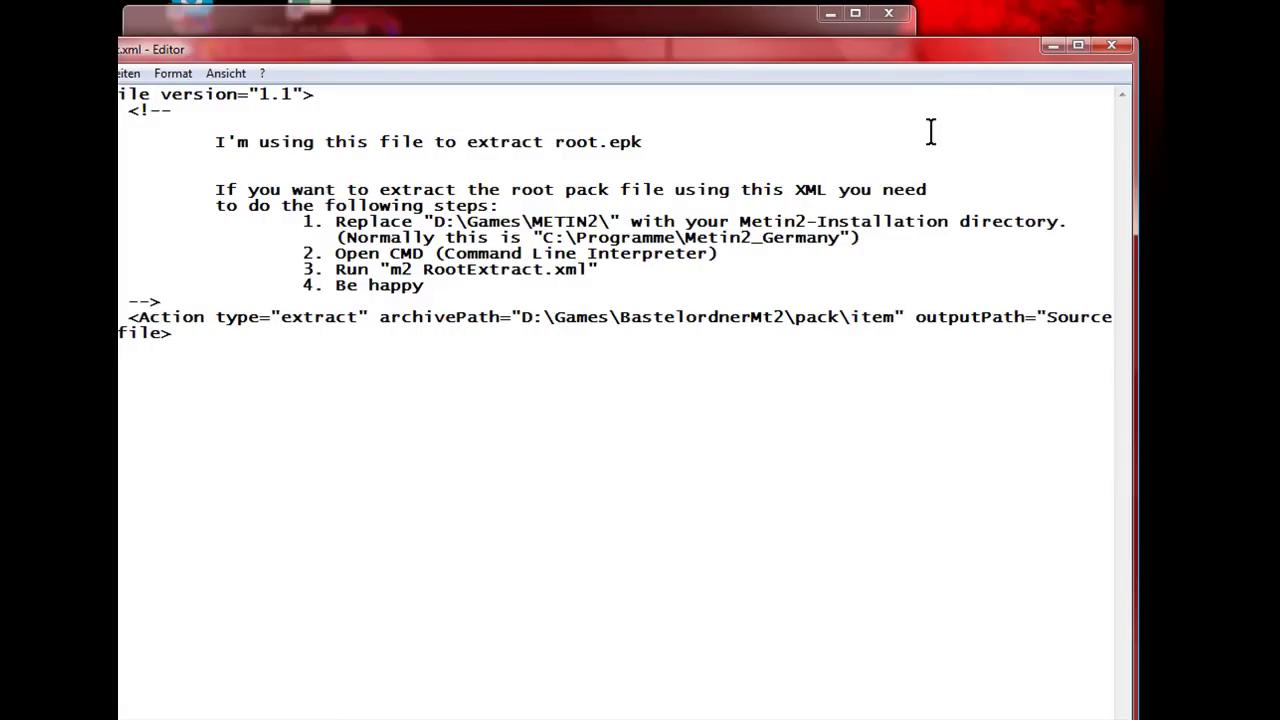
{"action": "key", "text": "alt+Tab"}
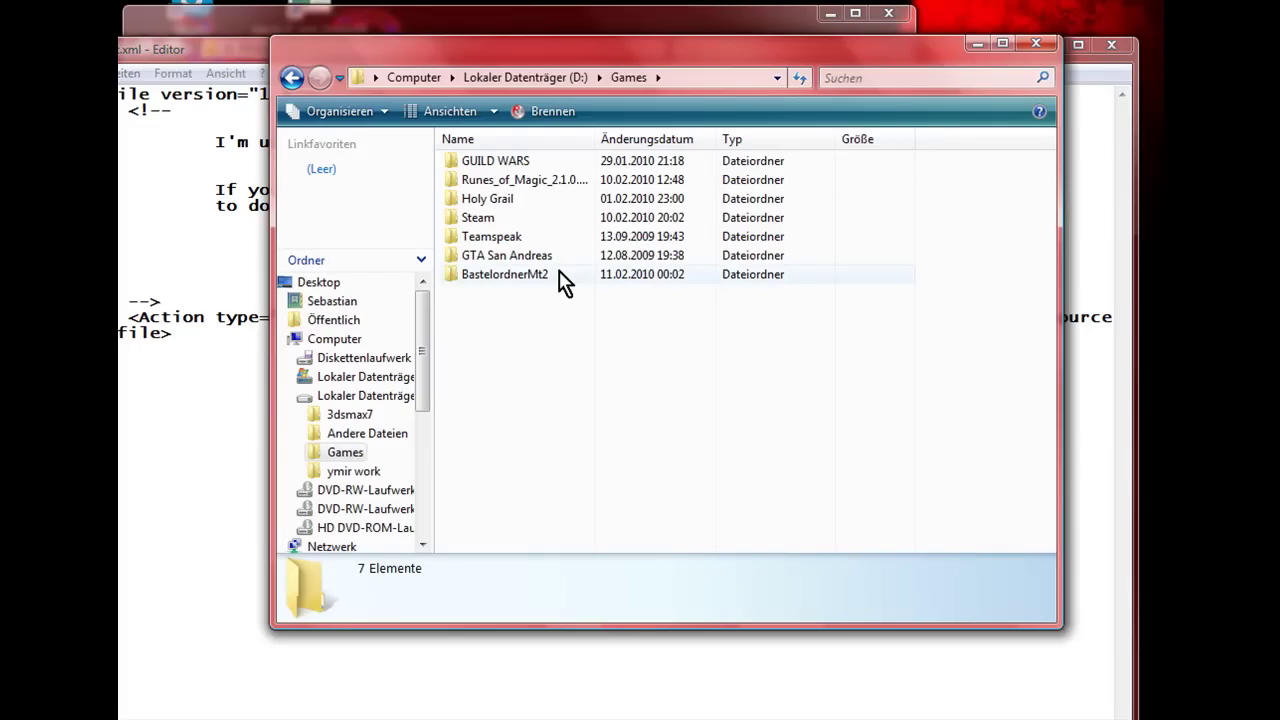
Step: Browse to D:\Games\BastelordnerMt2\pack and confirm item.epk and item.eix are there
{"action": "double_click", "coordinate": [563, 278]}
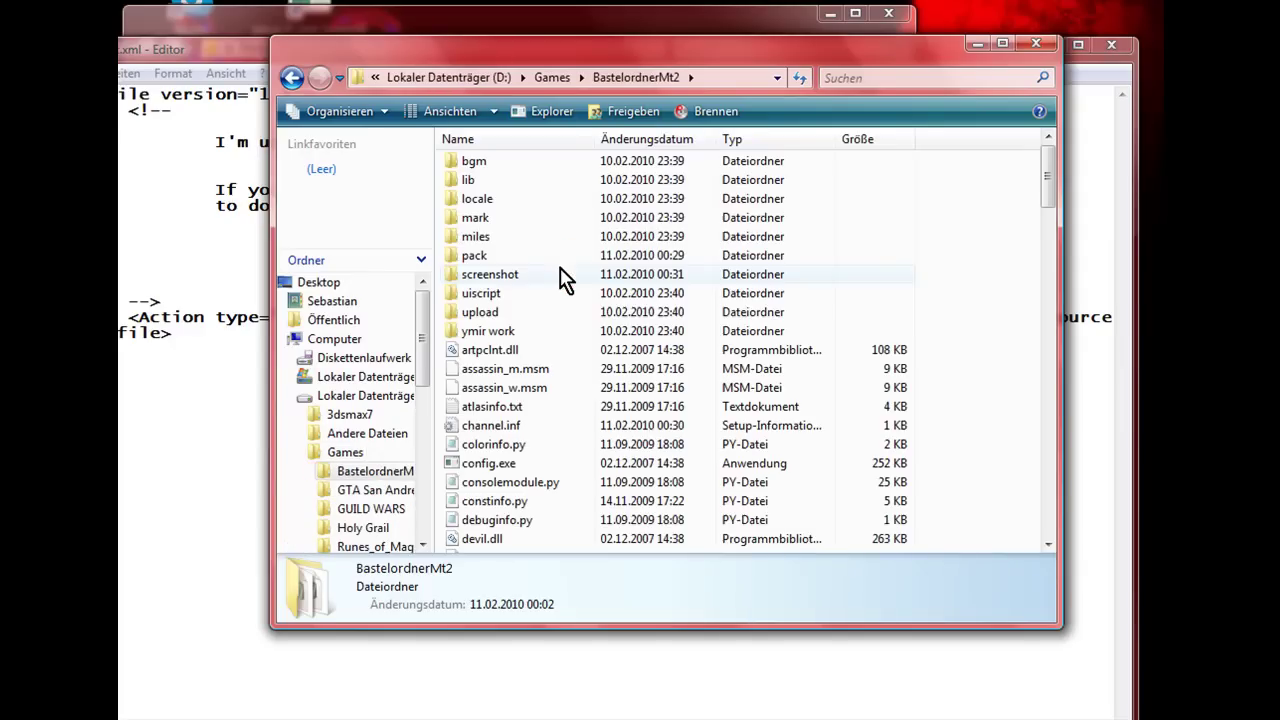
{"action": "left_click", "coordinate": [474, 257]}
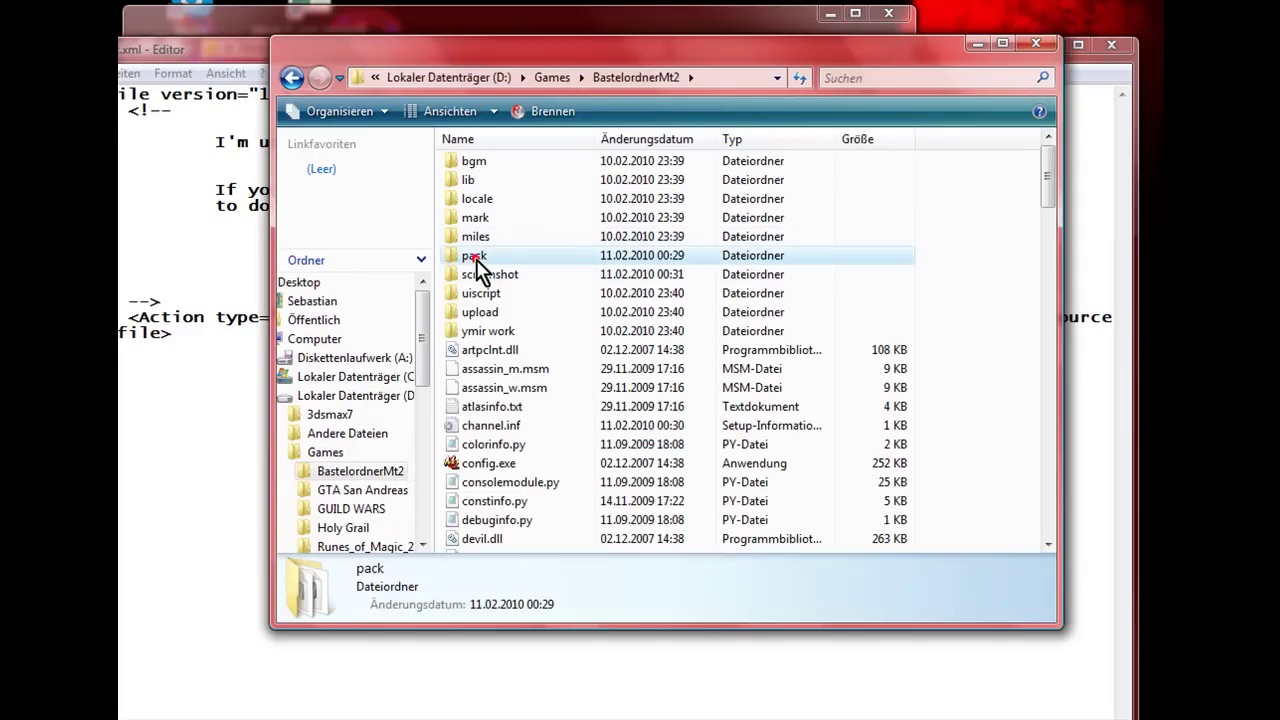
{"action": "double_click", "coordinate": [476, 259]}
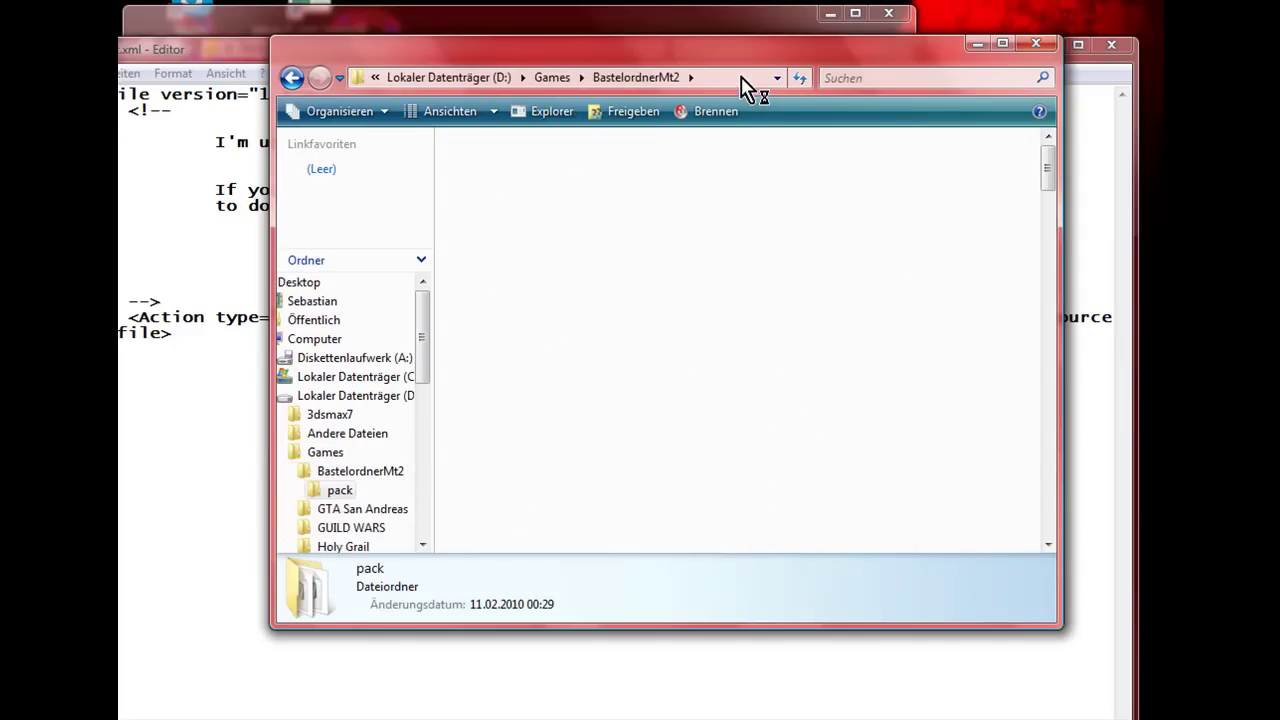
{"action": "left_click", "coordinate": [679, 78]}
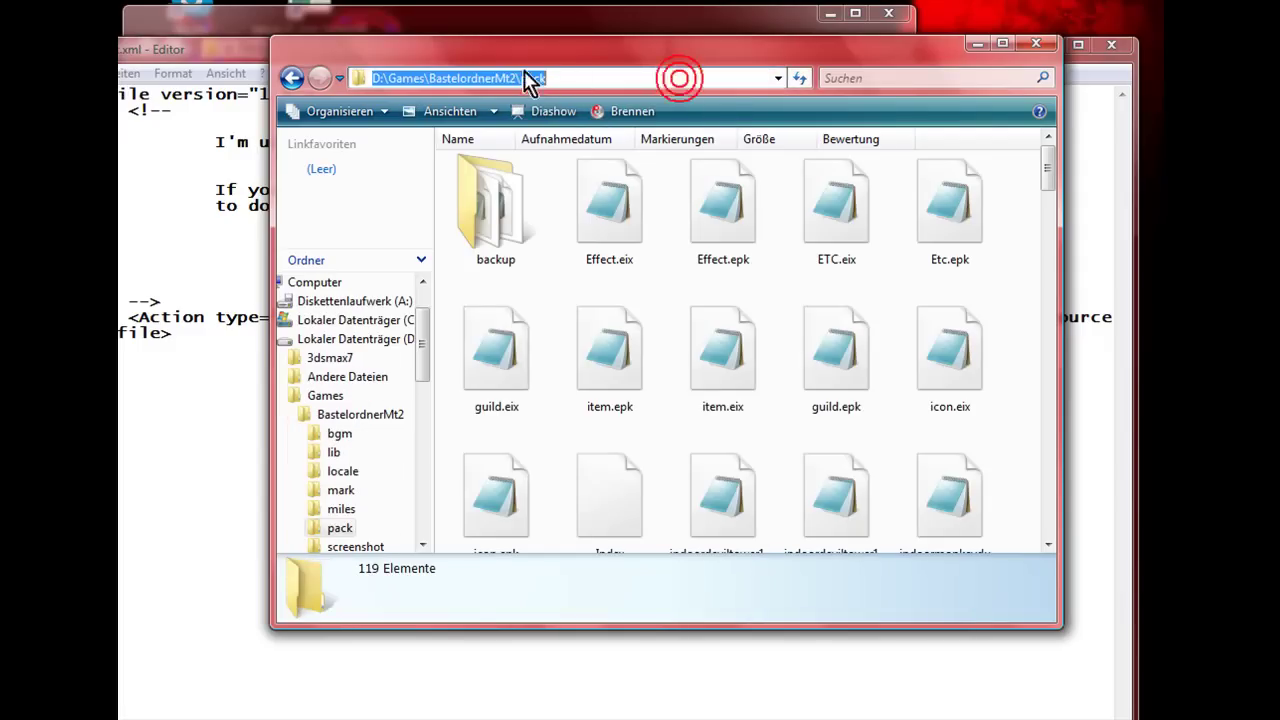
{"action": "left_click", "coordinate": [628, 78]}
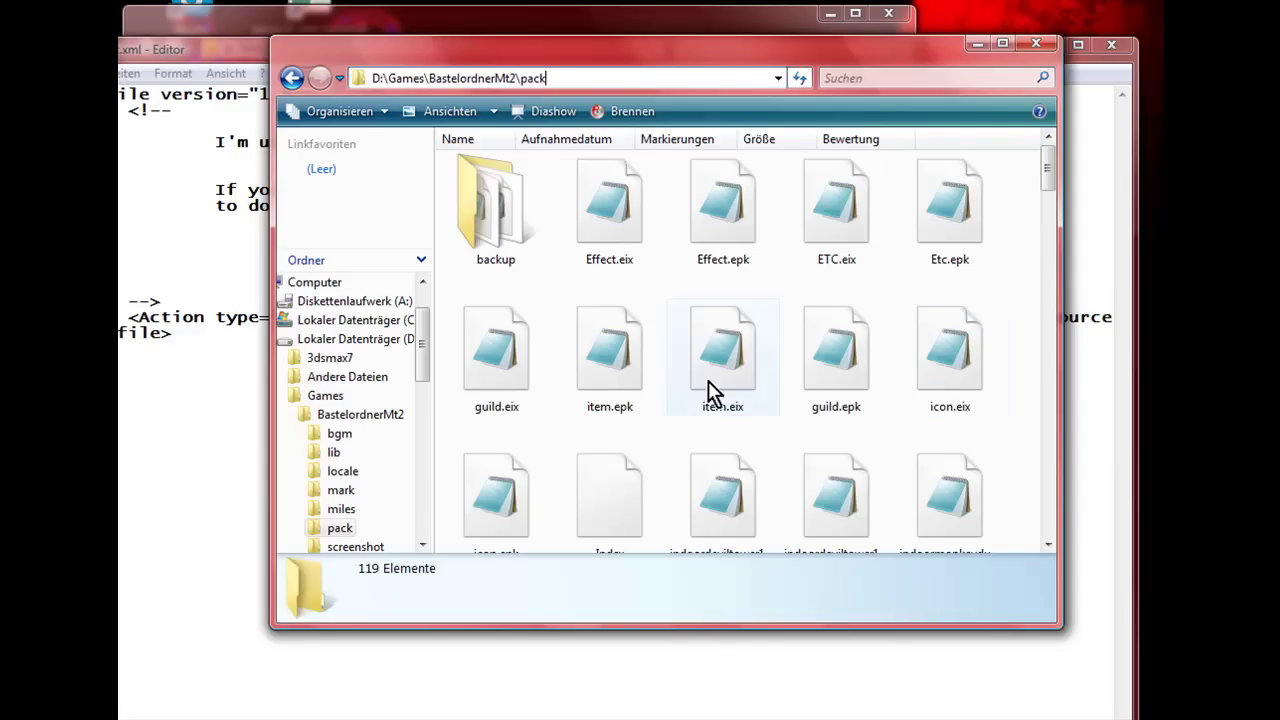
{"action": "left_click_drag", "start_coordinate": [611, 443], "coordinate": [785, 400]}
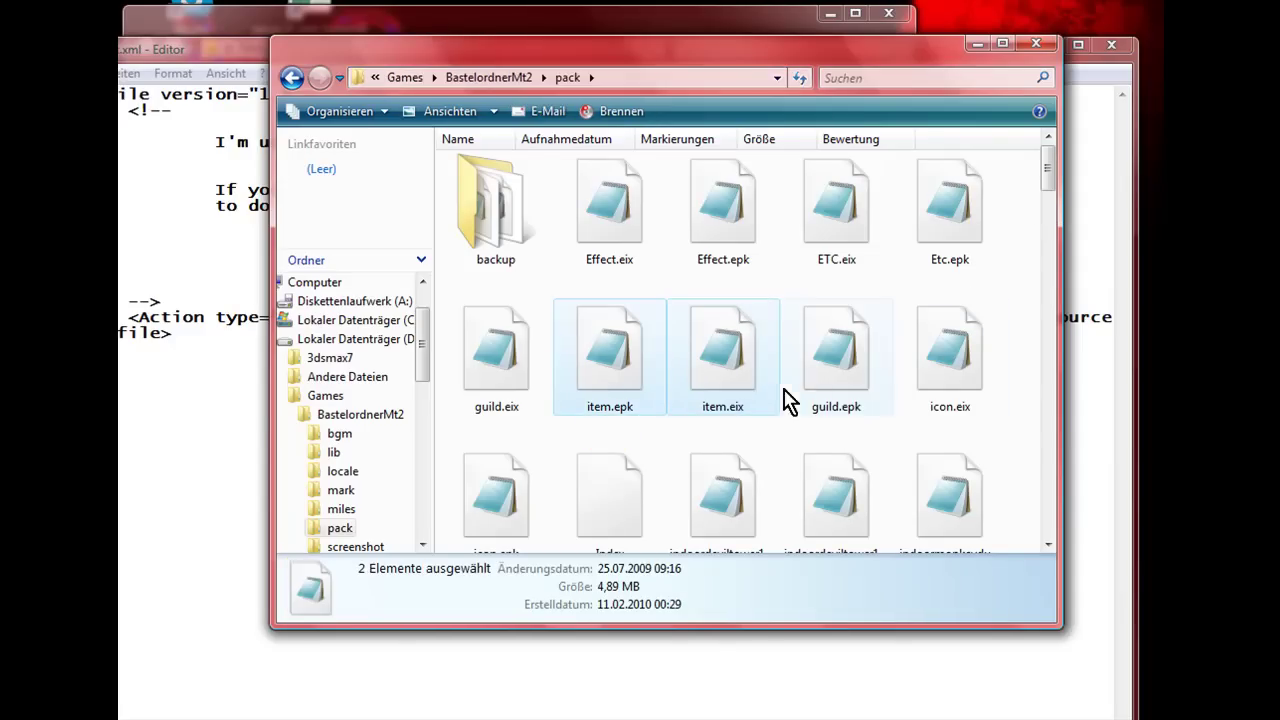
{"action": "left_click", "coordinate": [781, 425]}
Step: Close the pack folder window and save RootExtract.xml in Notepad
{"action": "left_click", "coordinate": [1046, 42]}
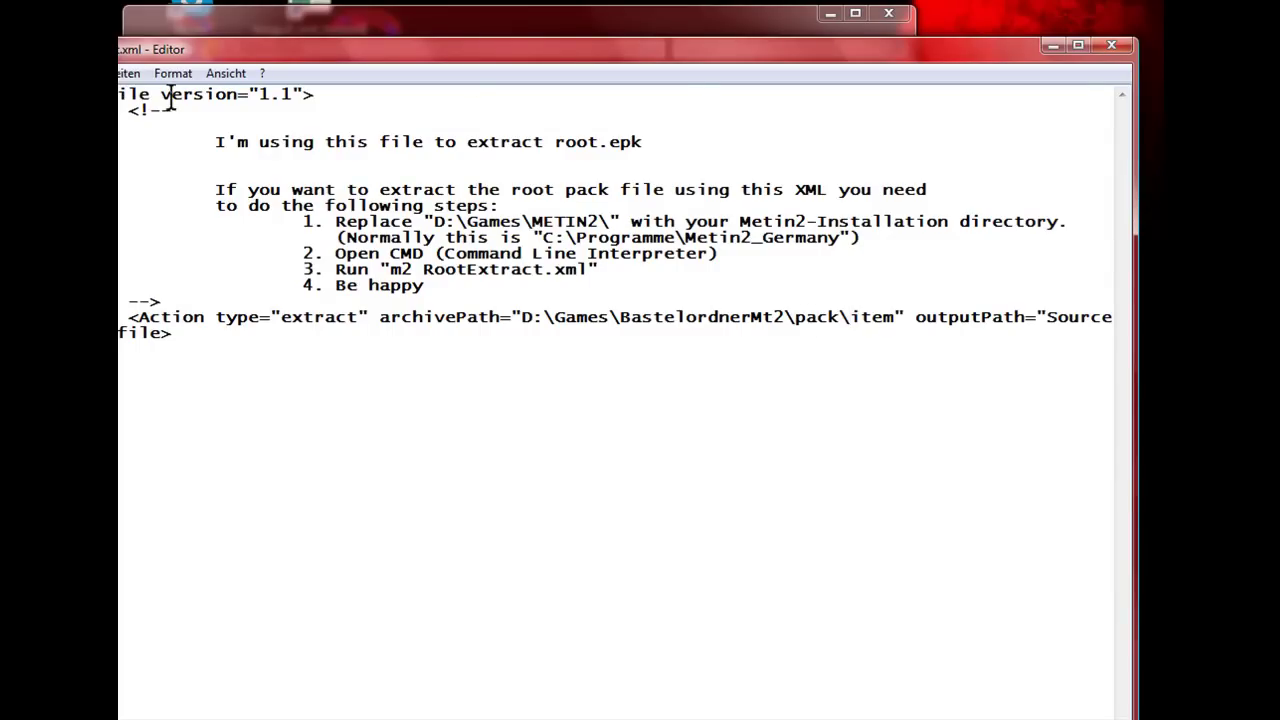
{"action": "left_click", "coordinate": [118, 73]}
{"action": "left_click", "coordinate": [160, 130]}
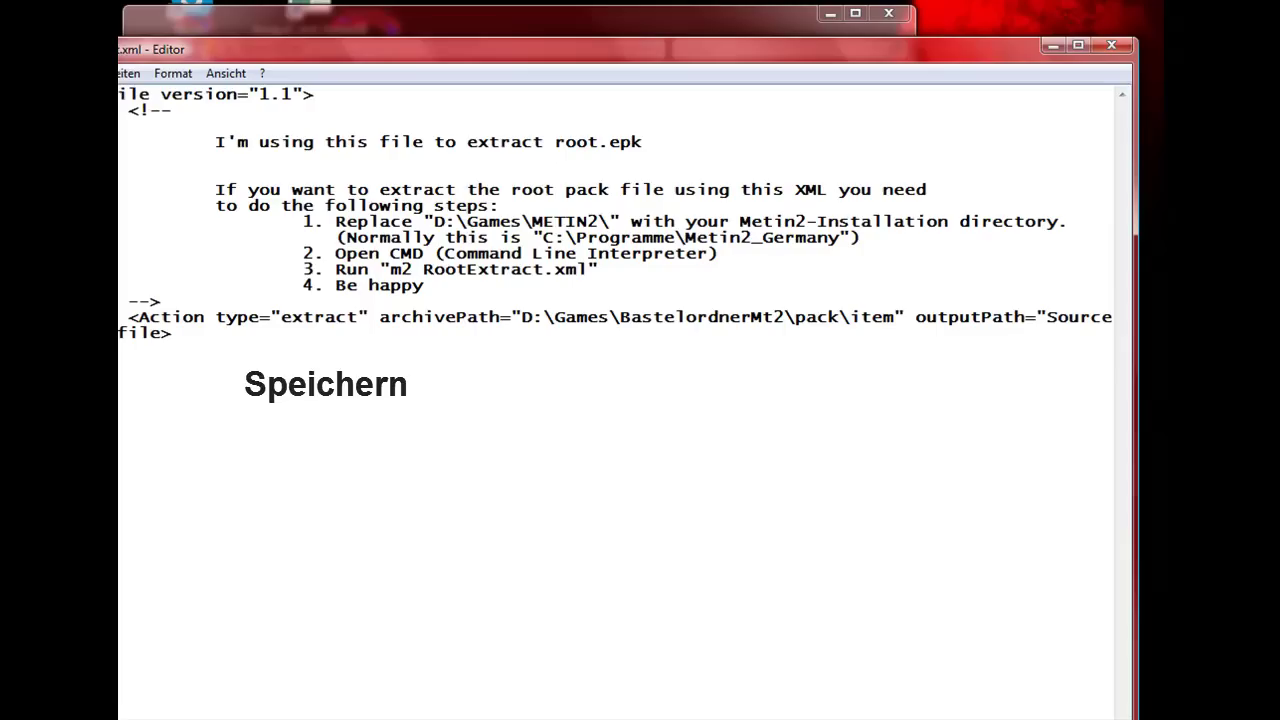
Step: Close Notepad and drop RootExtract.xml onto m2.exe to extract the item archive into Source
{"action": "left_click", "coordinate": [1113, 46]}
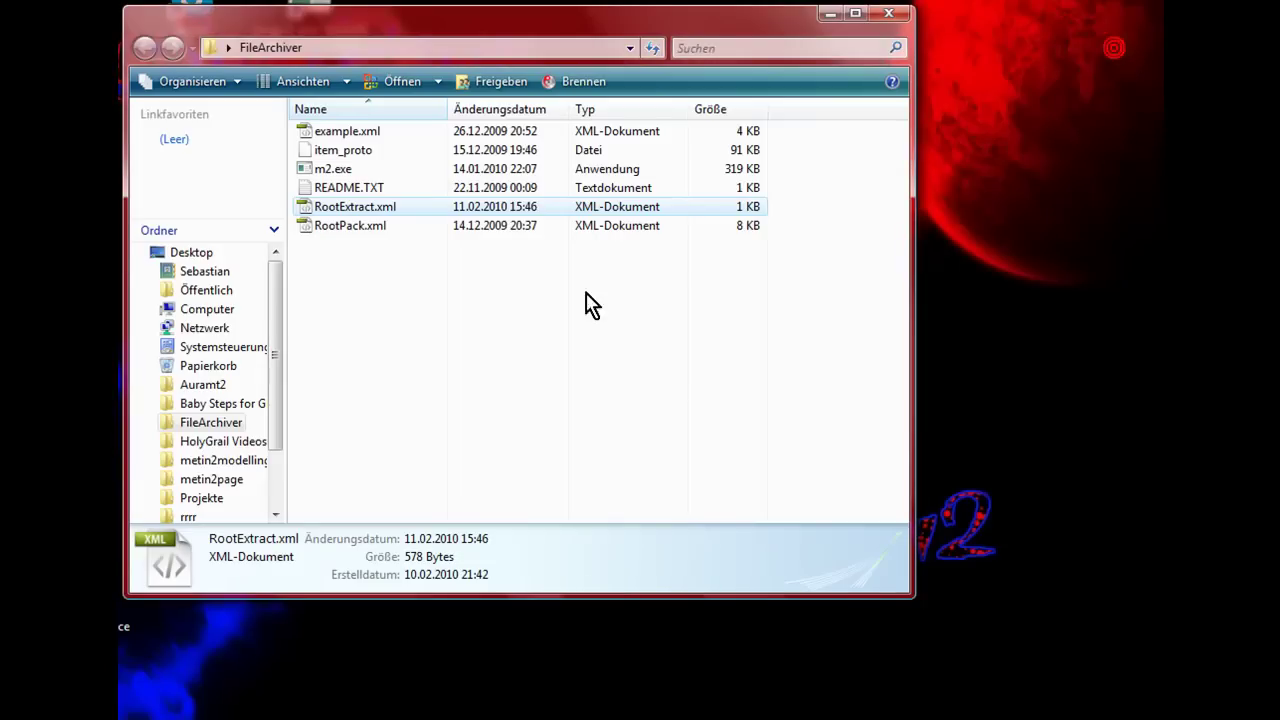
{"action": "left_click_drag", "start_coordinate": [348, 210], "coordinate": [347, 169]}
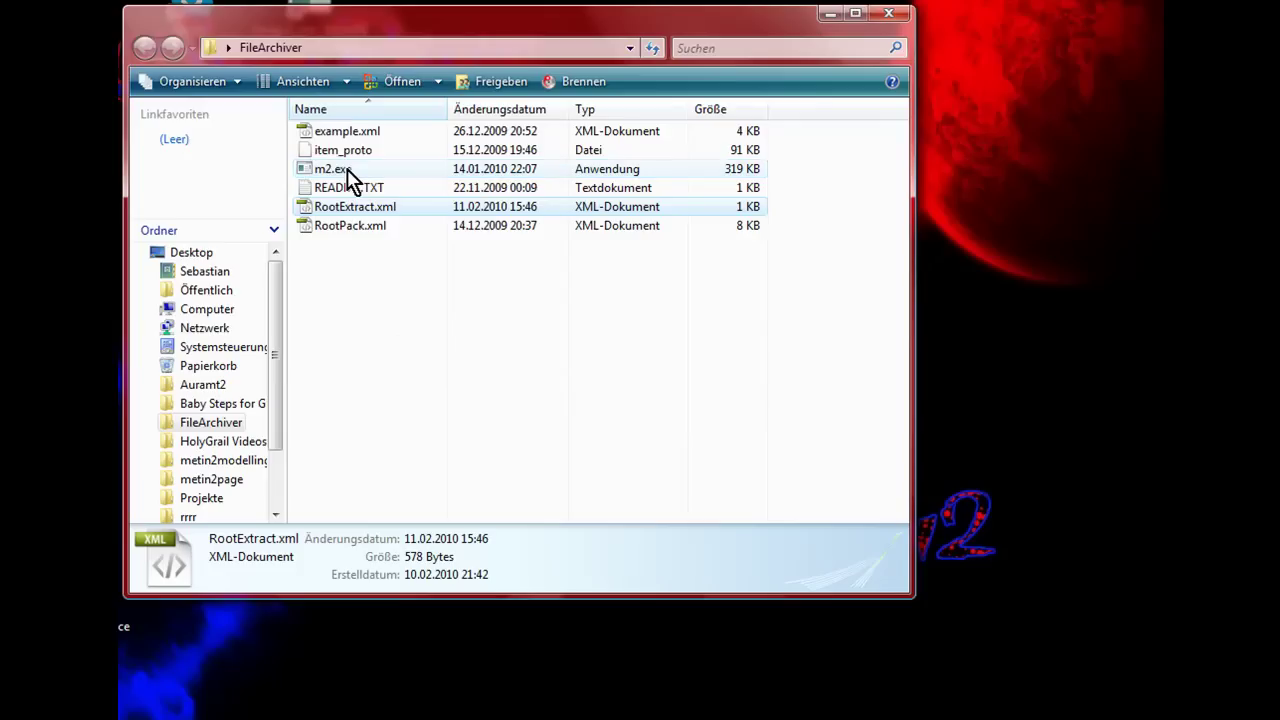
{"action": "left_click_drag", "start_coordinate": [467, 55], "coordinate": [590, 56]}
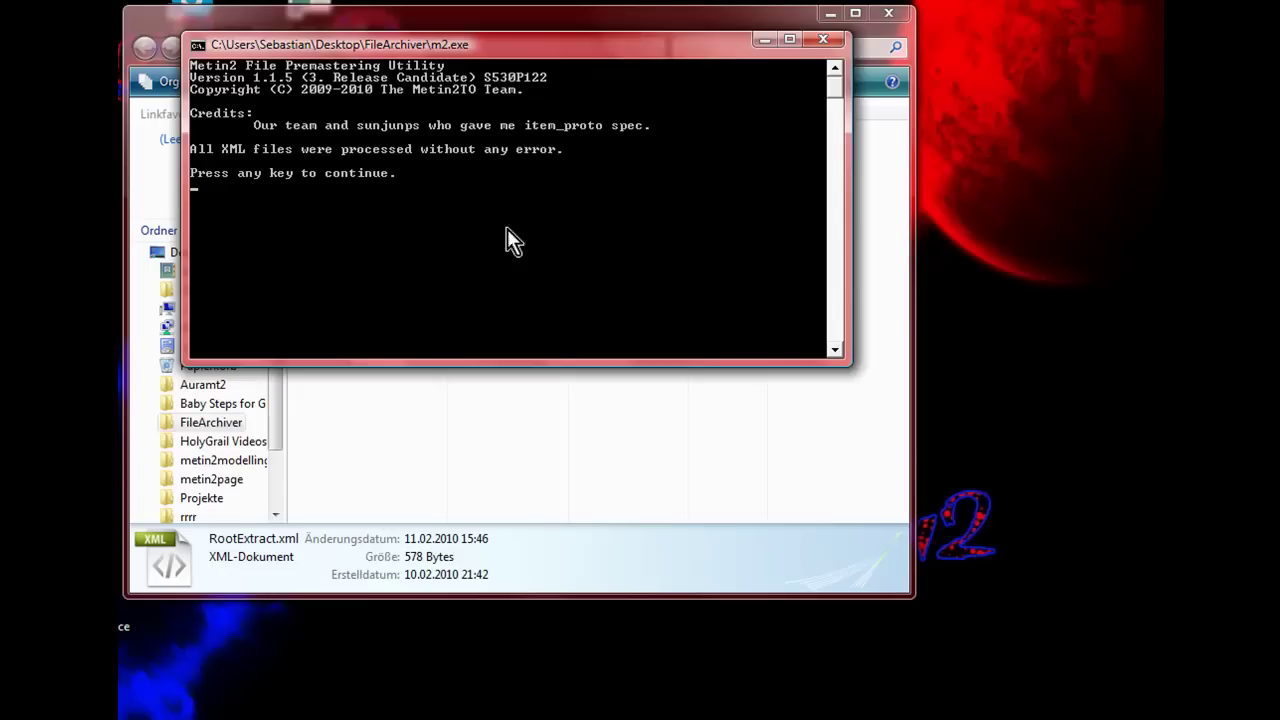
{"action": "left_click", "coordinate": [817, 40]}
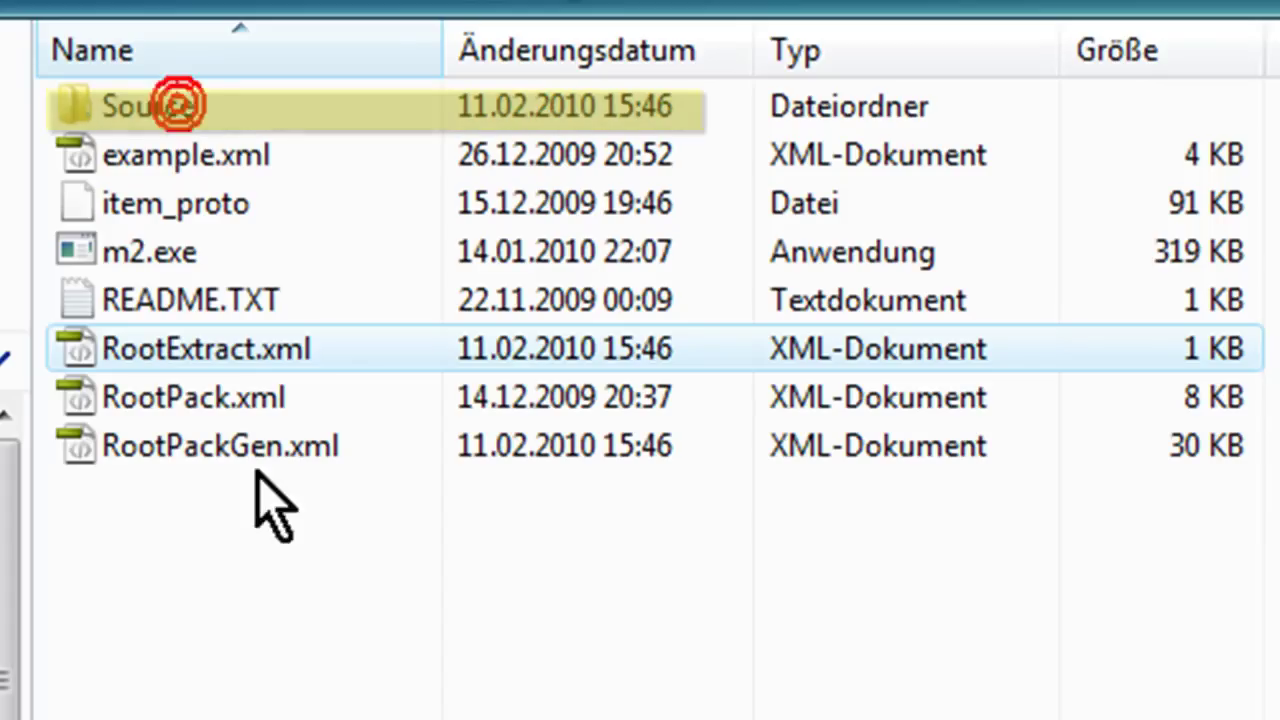
Step: Navigate into the extracted Source\ymir work\item\weapon folder
{"action": "left_click", "coordinate": [377, 382]}
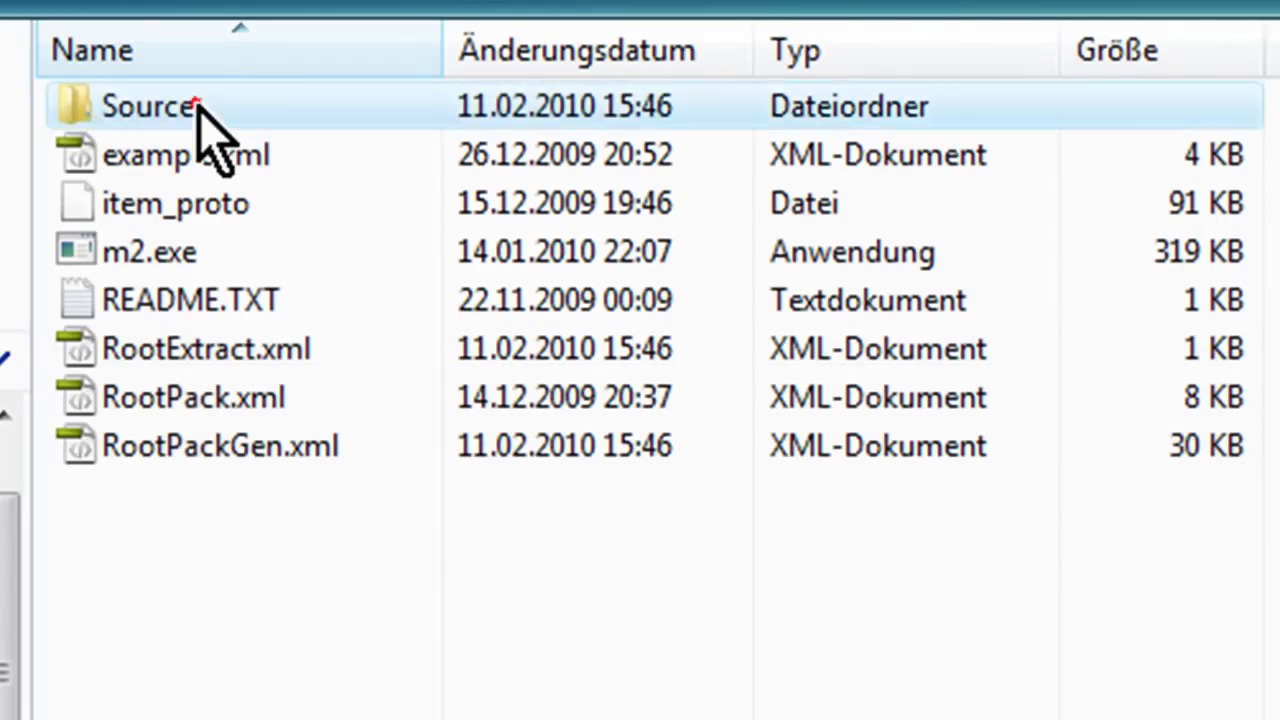
{"action": "double_click", "coordinate": [200, 108]}
{"action": "double_click", "coordinate": [339, 133]}
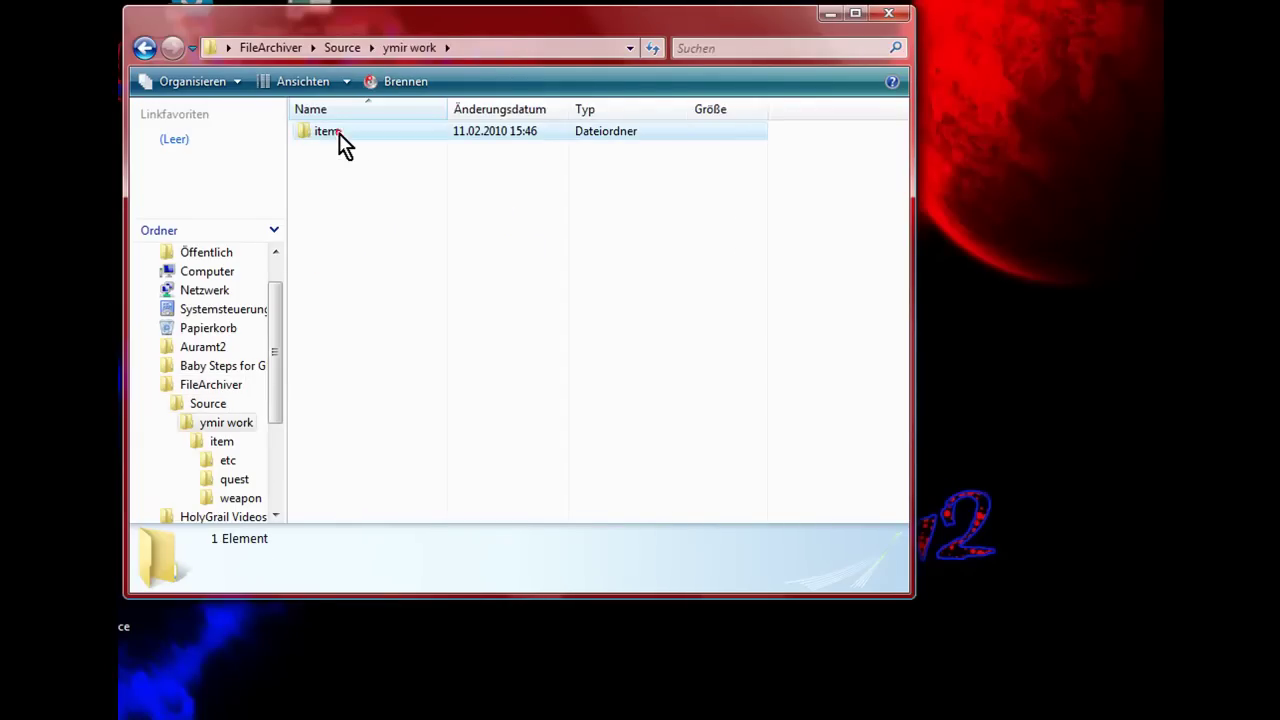
{"action": "double_click", "coordinate": [339, 133]}
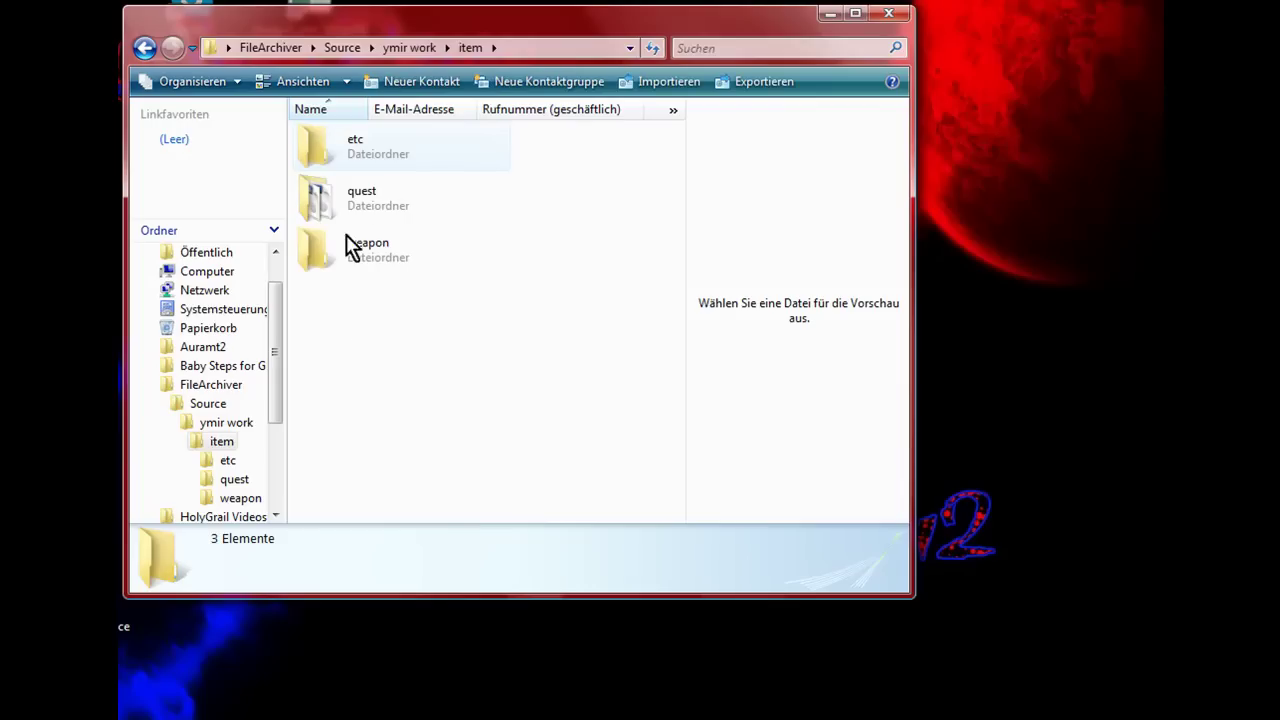
{"action": "left_click", "coordinate": [375, 250]}
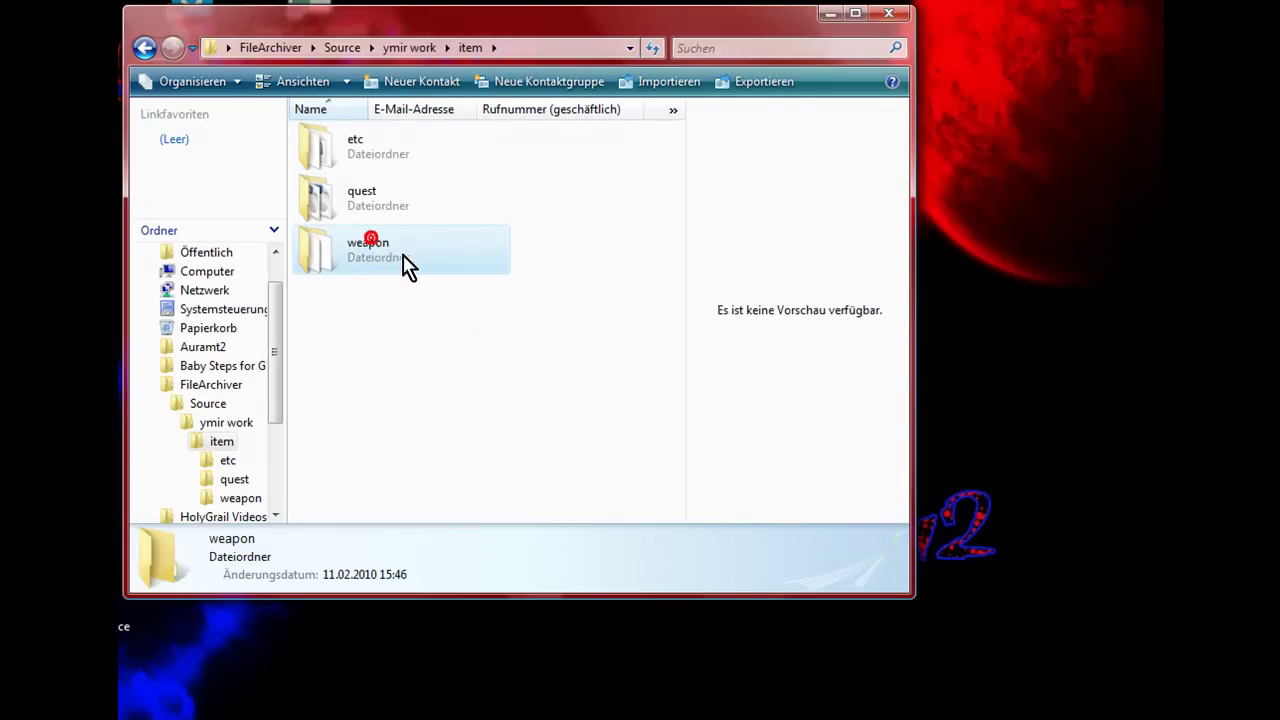
{"action": "double_click", "coordinate": [387, 272]}
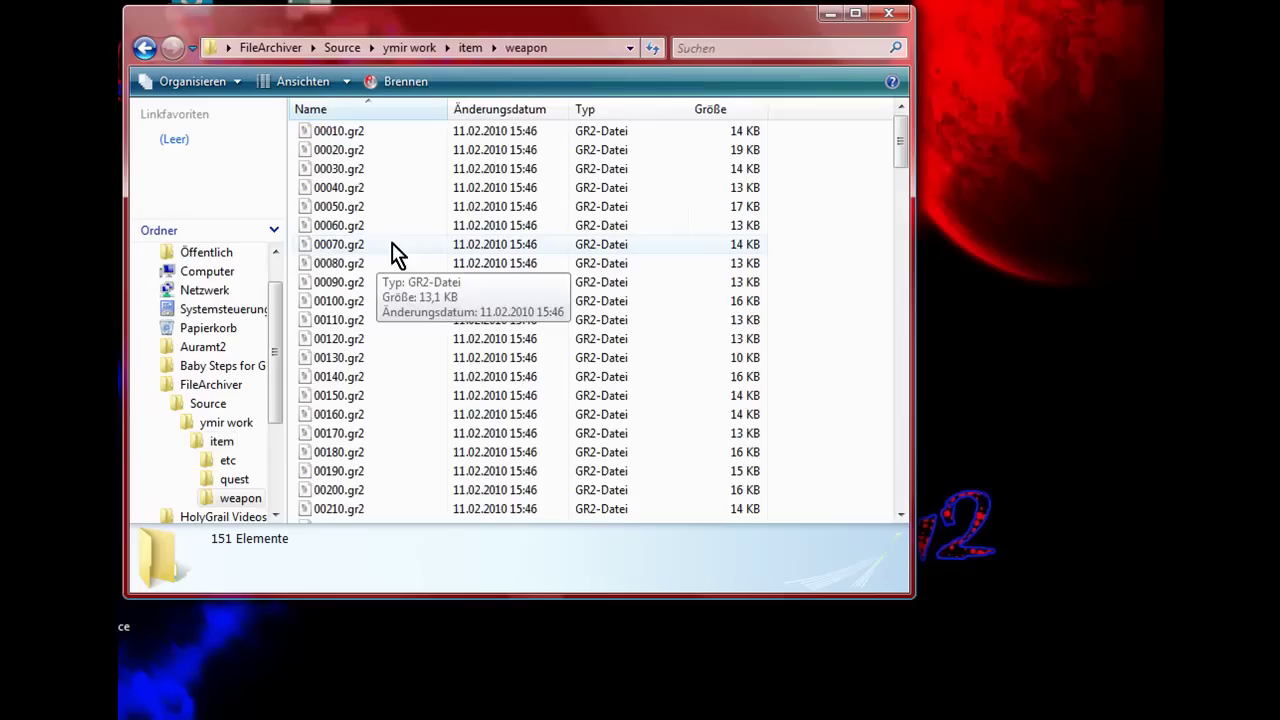
Step: Open 00010.gr2 from the weapon folder in Granny Viewer
{"action": "scroll", "coordinate": [352, 182], "scroll_direction": "down", "scroll_amount": 2}
{"action": "scroll", "coordinate": [352, 182], "scroll_direction": "down", "scroll_amount": 1}
{"action": "scroll", "coordinate": [352, 183], "scroll_direction": "up", "scroll_amount": 1}
{"action": "scroll", "coordinate": [352, 183], "scroll_direction": "up", "scroll_amount": 1}
{"action": "left_click", "coordinate": [352, 131]}
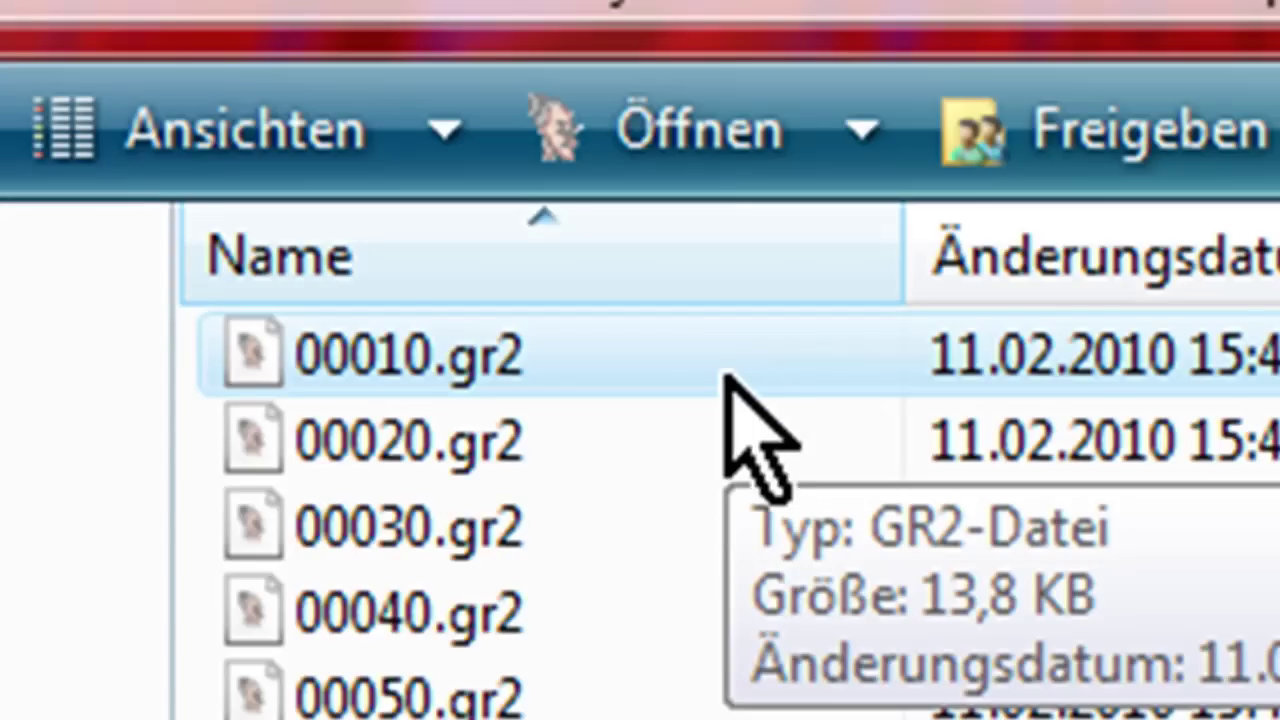
{"action": "double_click", "coordinate": [728, 352]}
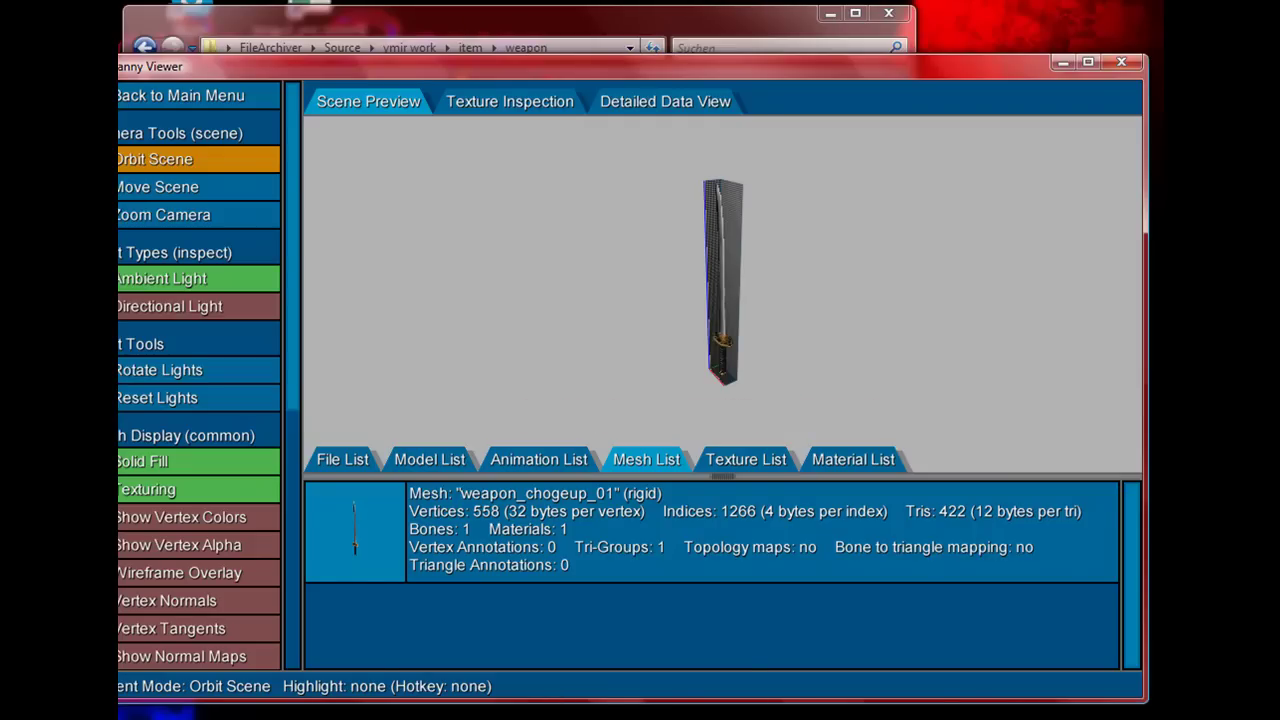
Step: Zoom in on the weapon_chogeup_01 sword and orbit it to face the front
{"action": "left_click_drag", "start_coordinate": [737, 65], "coordinate": [622, 16]}
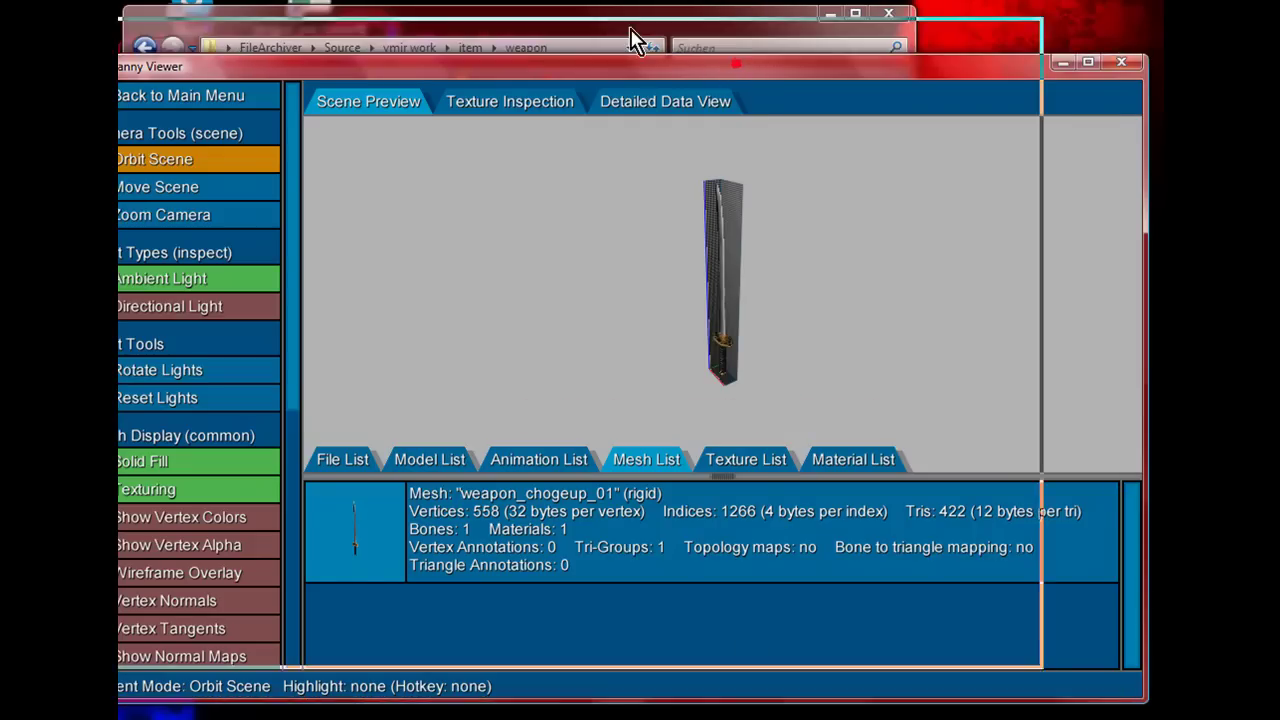
{"action": "scroll", "coordinate": [634, 216], "scroll_direction": "up", "scroll_amount": 2}
{"action": "scroll", "coordinate": [634, 216], "scroll_direction": "up", "scroll_amount": 2}
{"action": "scroll", "coordinate": [642, 204], "scroll_direction": "up", "scroll_amount": 3}
{"action": "scroll", "coordinate": [642, 204], "scroll_direction": "up", "scroll_amount": 2}
{"action": "mouse_move", "coordinate": [649, 204]}
{"action": "left_mouse_down"}
{"action": "mouse_move", "coordinate": [649, 171]}
{"action": "mouse_move", "coordinate": [591, 185]}
{"action": "mouse_move", "coordinate": [706, 194]}
{"action": "mouse_move", "coordinate": [654, 194]}
{"action": "mouse_move", "coordinate": [629, 73]}
{"action": "left_mouse_up"}
Step: Close Granny Viewer and open metin2modelling\meshconverter beside the weapon folder
{"action": "left_click", "coordinate": [1004, 15]}
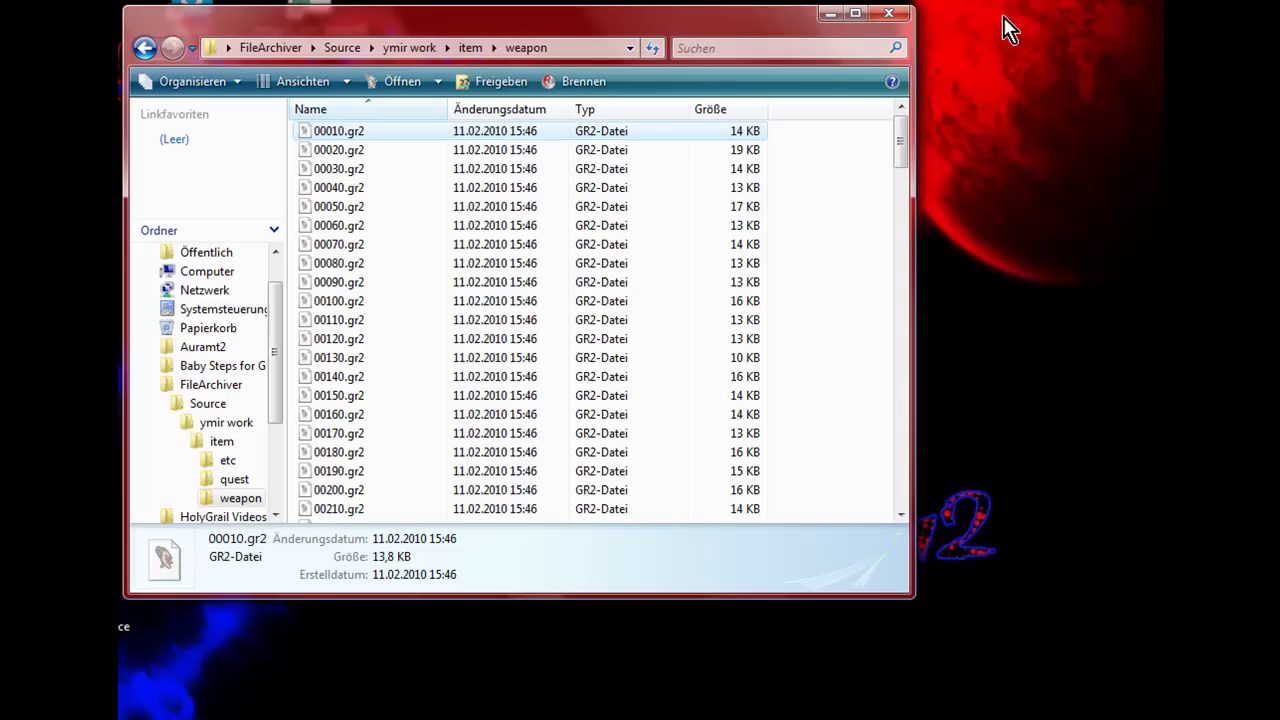
{"action": "left_click_drag", "start_coordinate": [722, 6], "coordinate": [722, 108]}
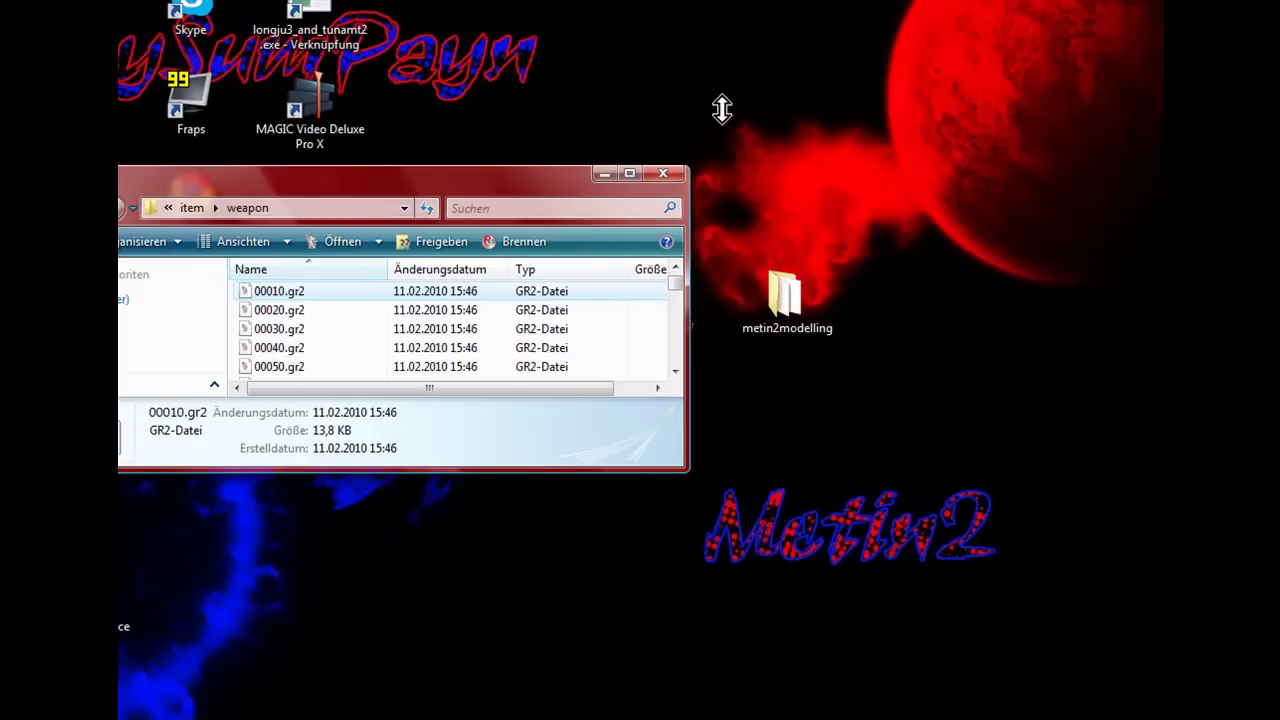
{"action": "double_click", "coordinate": [772, 330]}
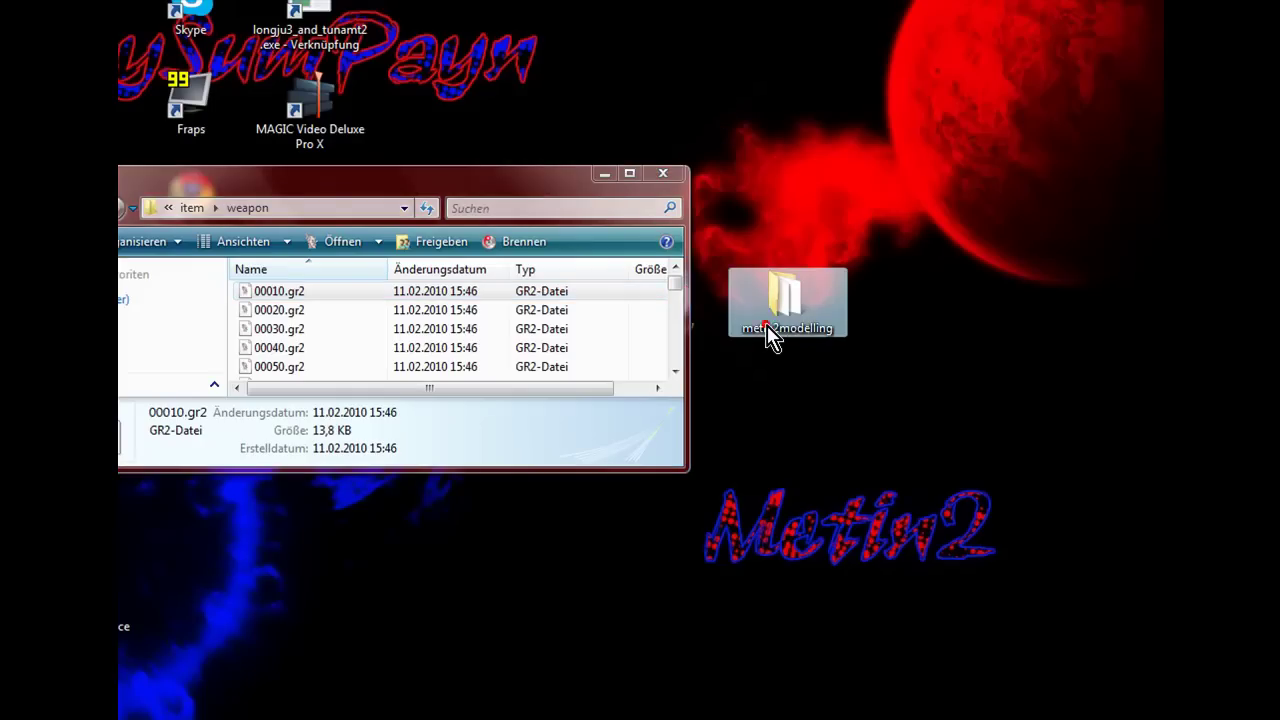
{"action": "left_click_drag", "start_coordinate": [484, 52], "coordinate": [850, 80]}
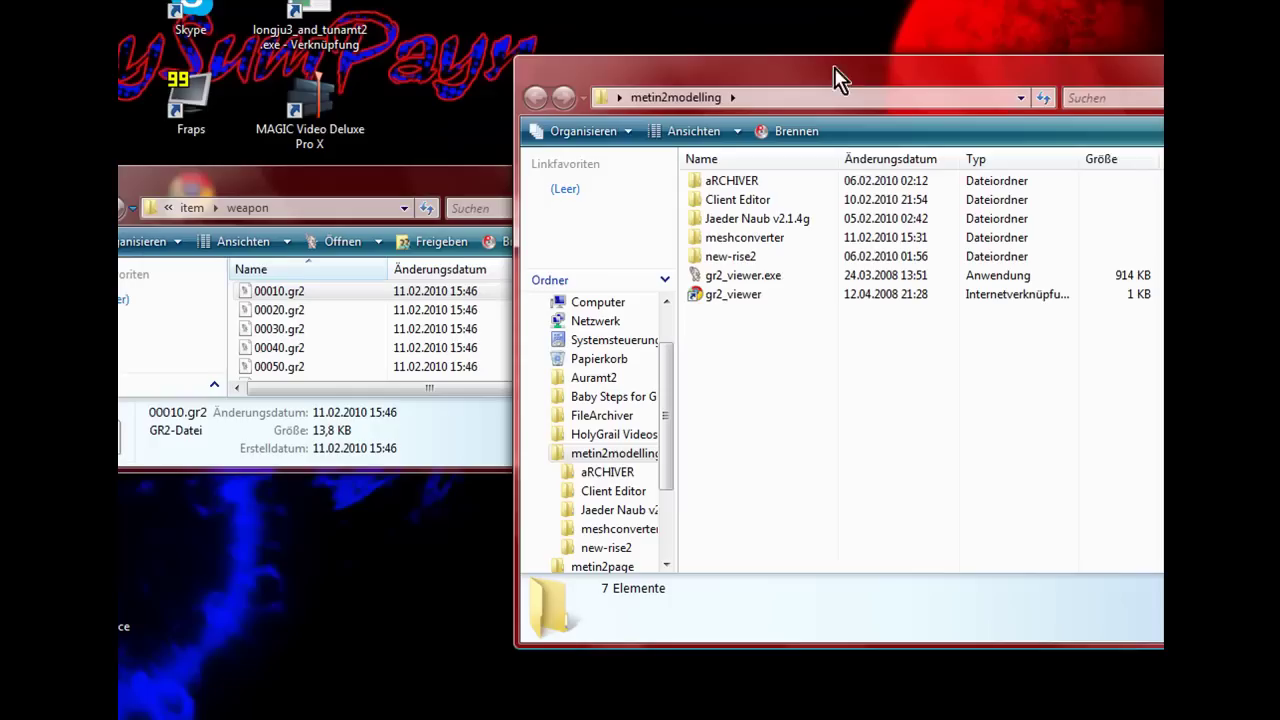
{"action": "double_click", "coordinate": [733, 238]}
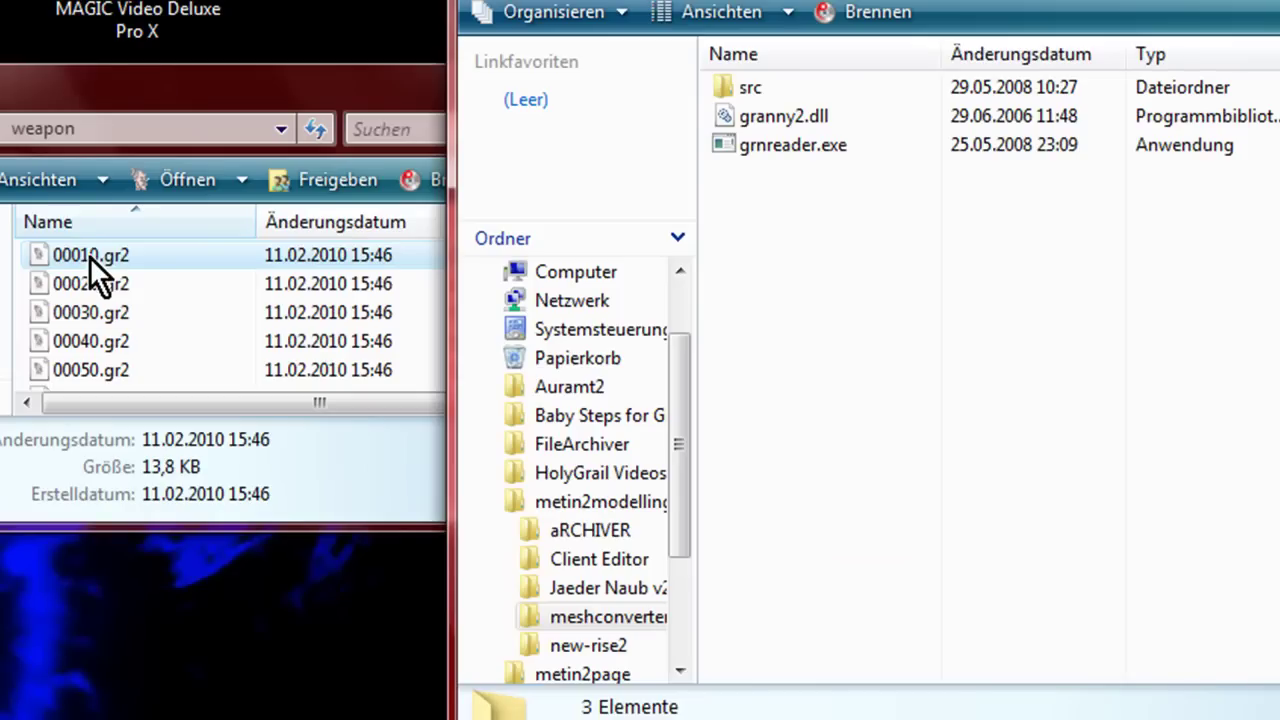
Step: Drop 00010.gr2 onto grnreader.exe and answer Ja to every GR2 Export prompt
{"action": "mouse_move", "coordinate": [89, 256]}
{"action": "left_mouse_down"}
{"action": "mouse_move", "coordinate": [291, 250]}
{"action": "mouse_move", "coordinate": [813, 140]}
{"action": "left_mouse_up"}
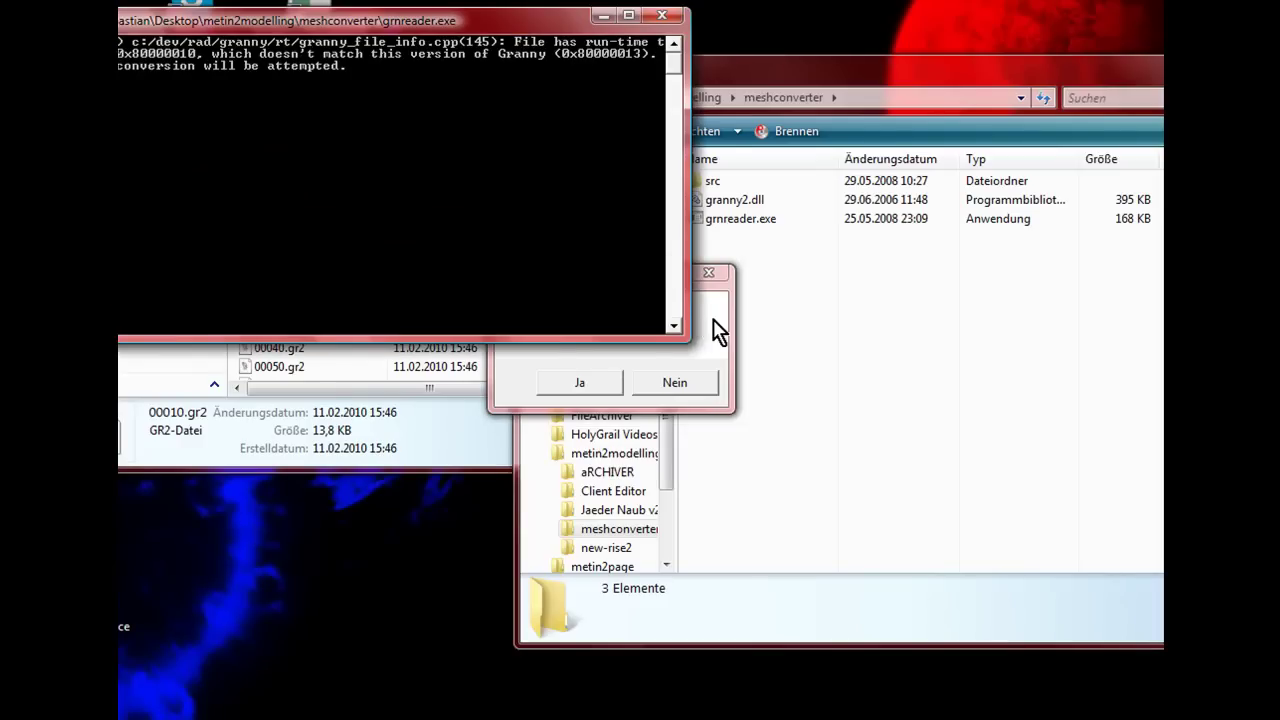
{"action": "left_click", "coordinate": [713, 319]}
{"action": "left_click", "coordinate": [600, 383]}
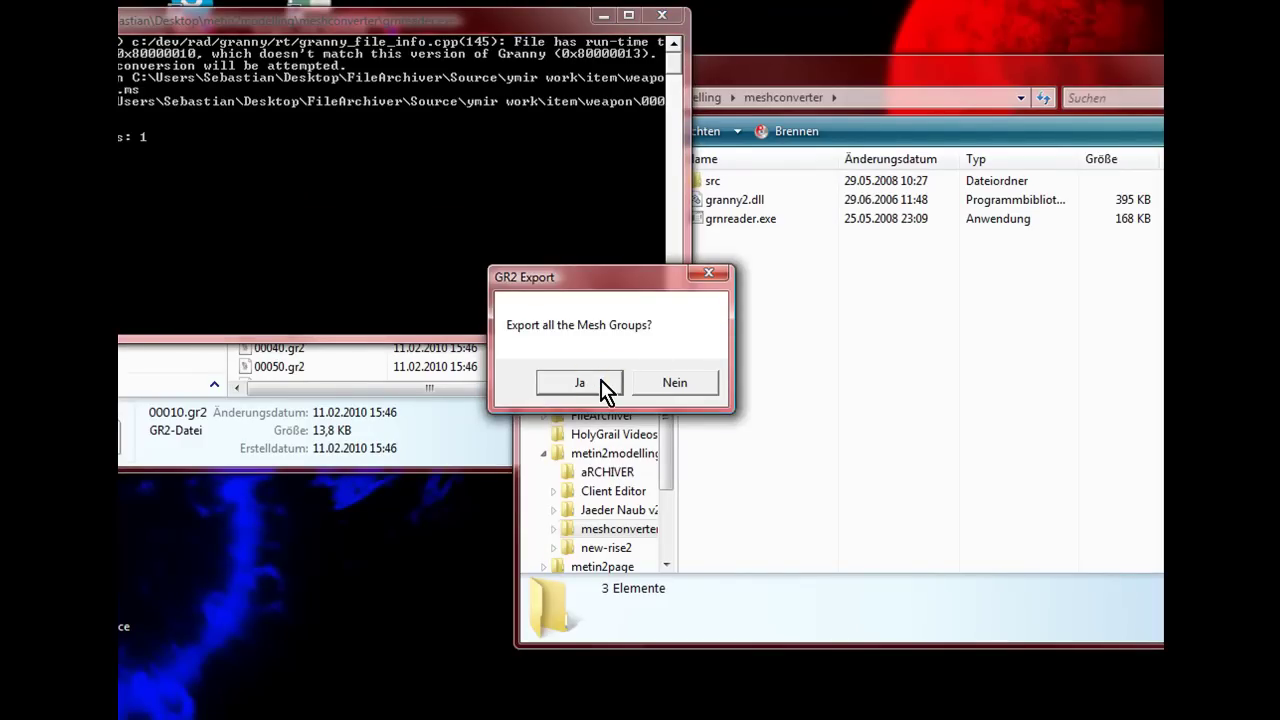
{"action": "left_click", "coordinate": [601, 383]}
{"action": "left_click", "coordinate": [601, 383]}
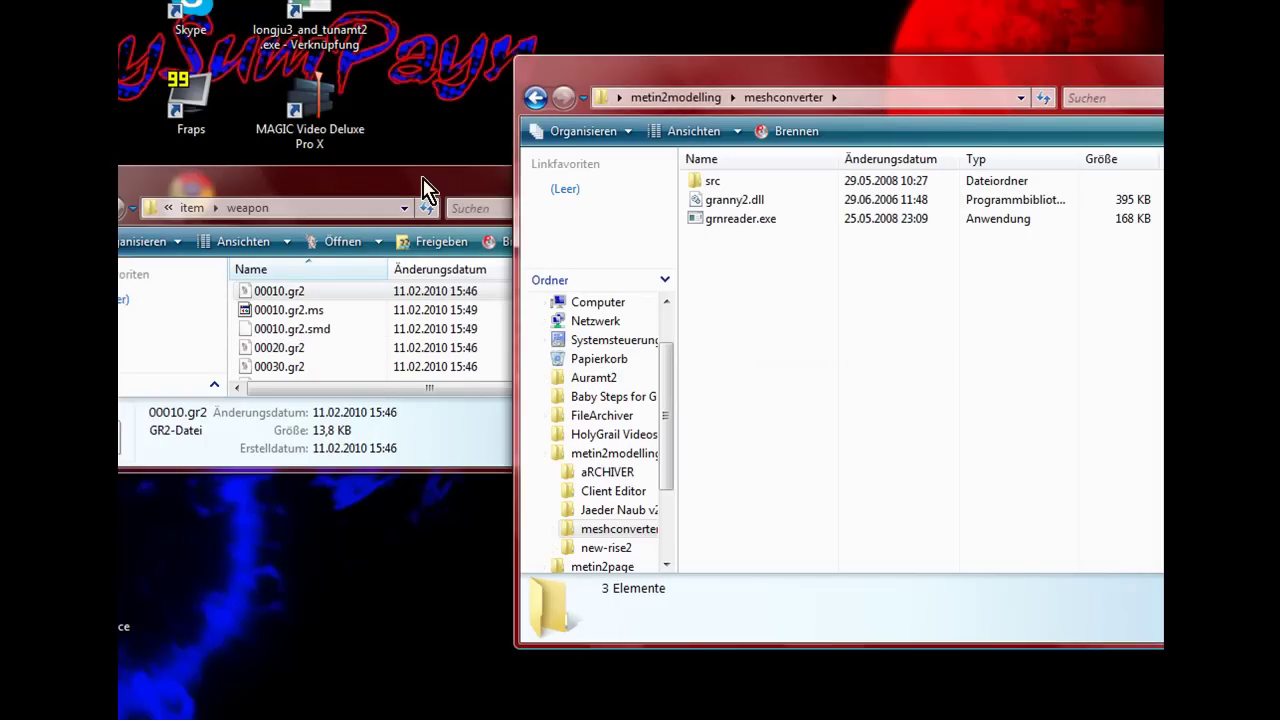
Step: Move 00010.gr2.ms and 00010.gr2.smd from the weapon folder into meshconverter
{"action": "left_click", "coordinate": [425, 190]}
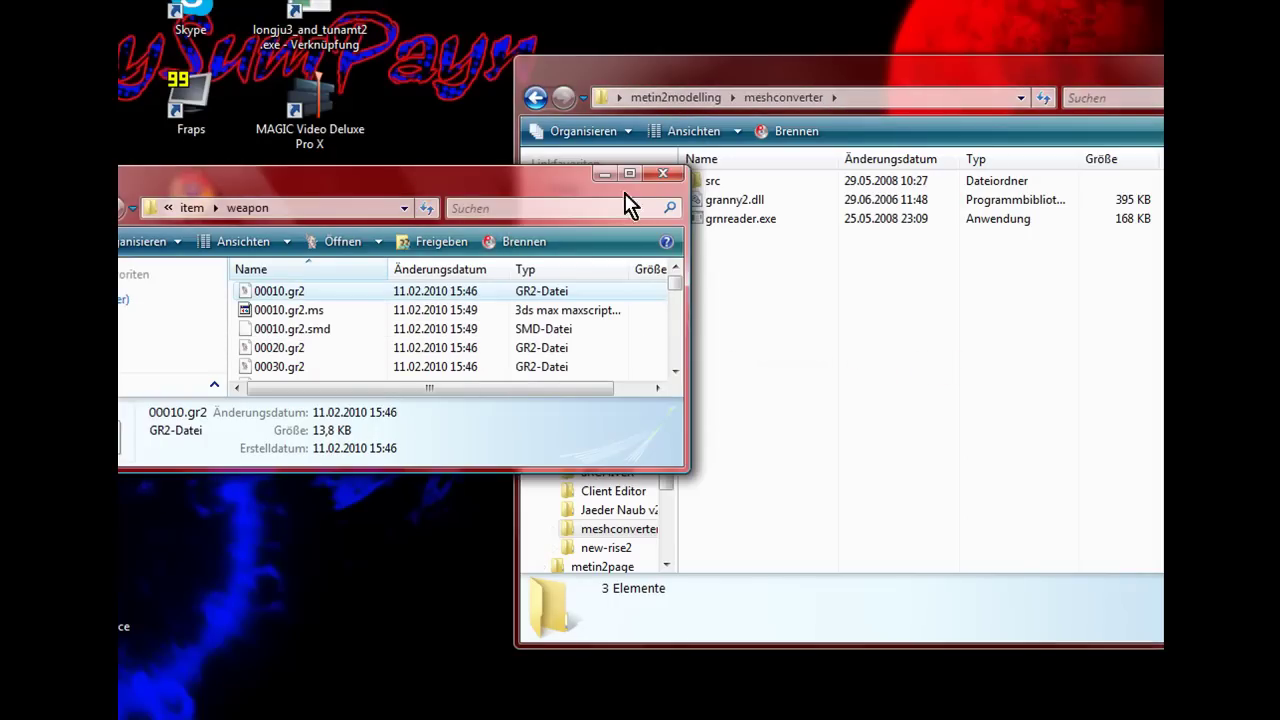
{"action": "left_click_drag", "start_coordinate": [684, 470], "coordinate": [915, 589]}
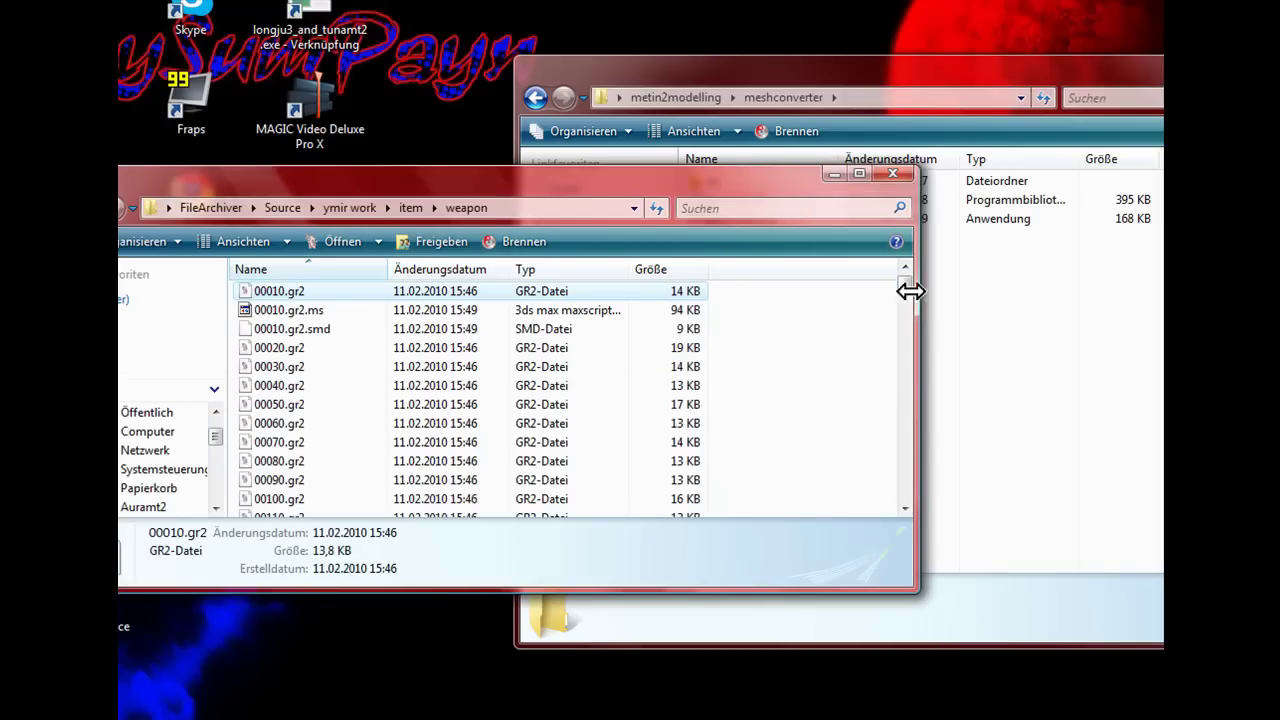
{"action": "scroll", "coordinate": [908, 297], "scroll_direction": "down", "scroll_amount": 4}
{"action": "scroll", "coordinate": [908, 310], "scroll_direction": "up", "scroll_amount": 4}
{"action": "left_click", "coordinate": [337, 310]}
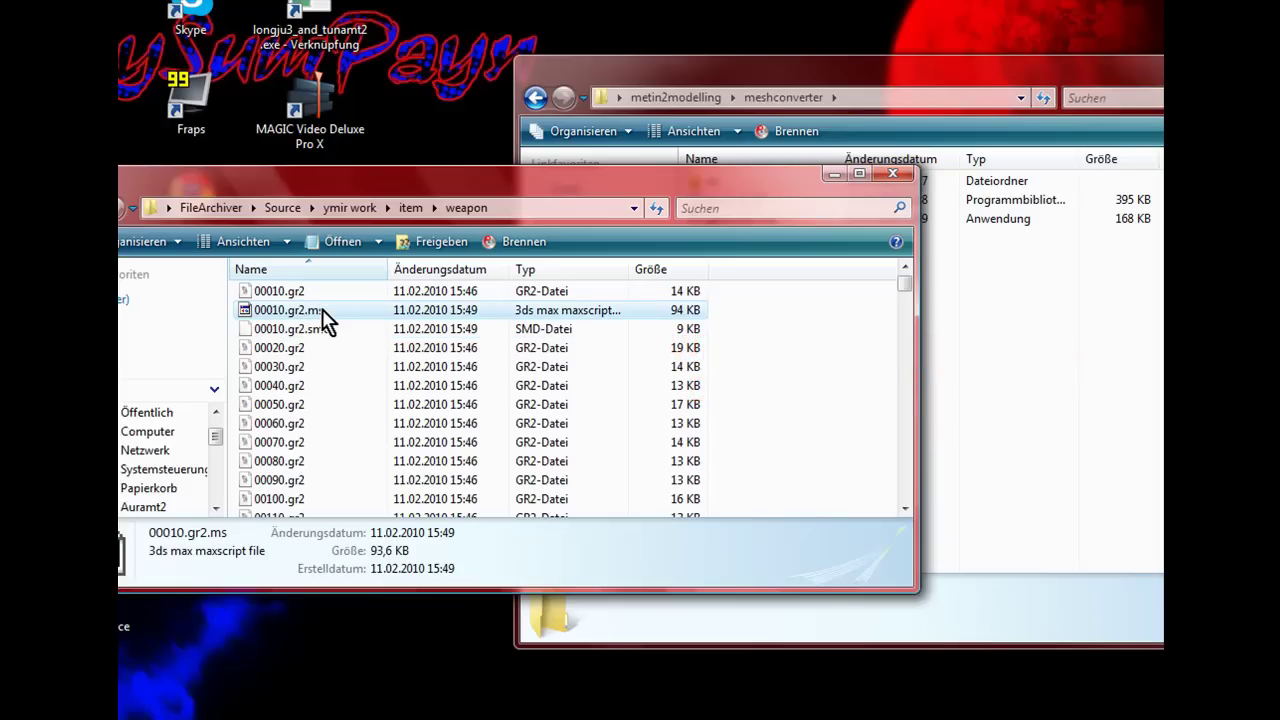
{"action": "left_click_drag", "start_coordinate": [309, 309], "coordinate": [975, 329]}
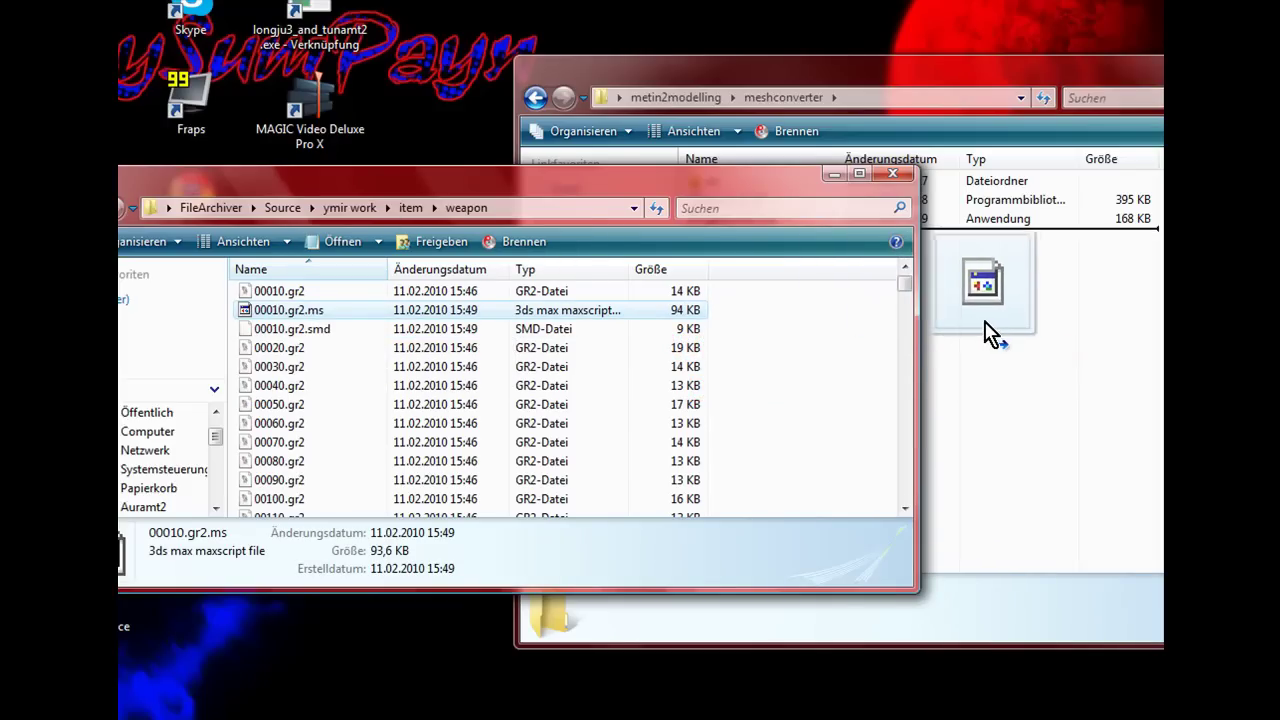
{"action": "left_click_drag", "start_coordinate": [975, 329], "coordinate": [450, 335]}
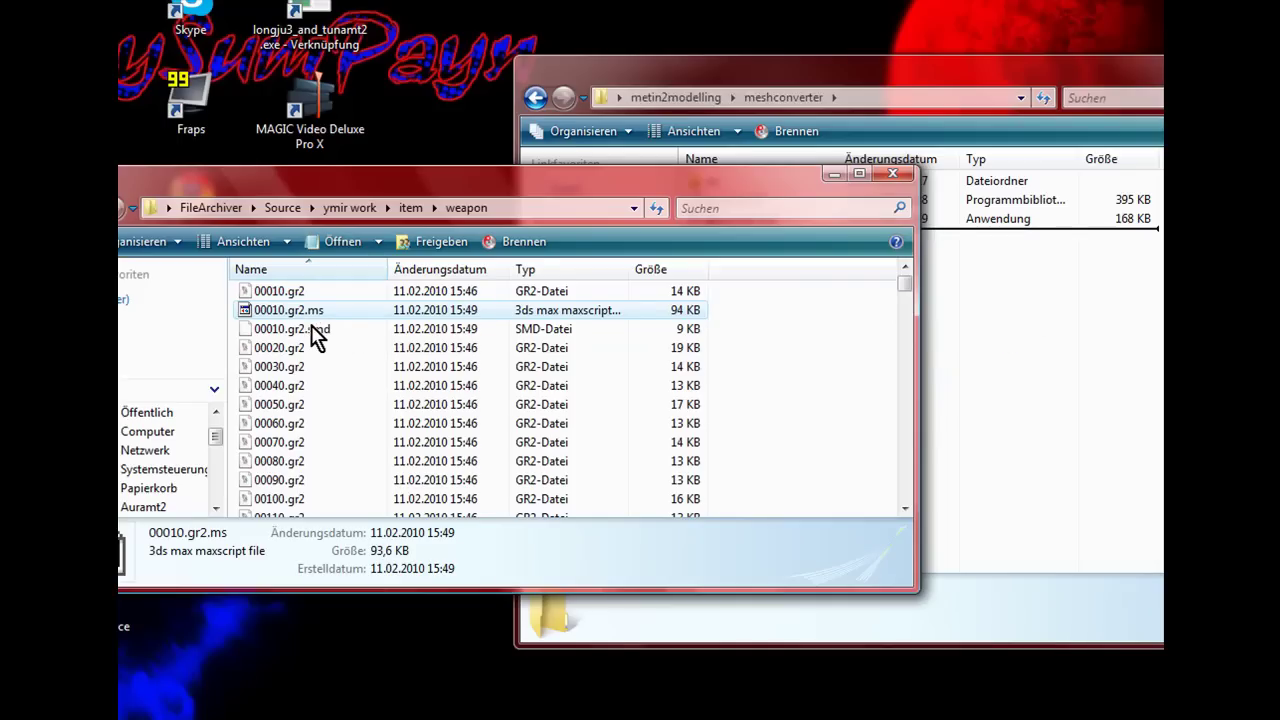
{"action": "left_click_drag", "start_coordinate": [311, 325], "coordinate": [889, 335]}
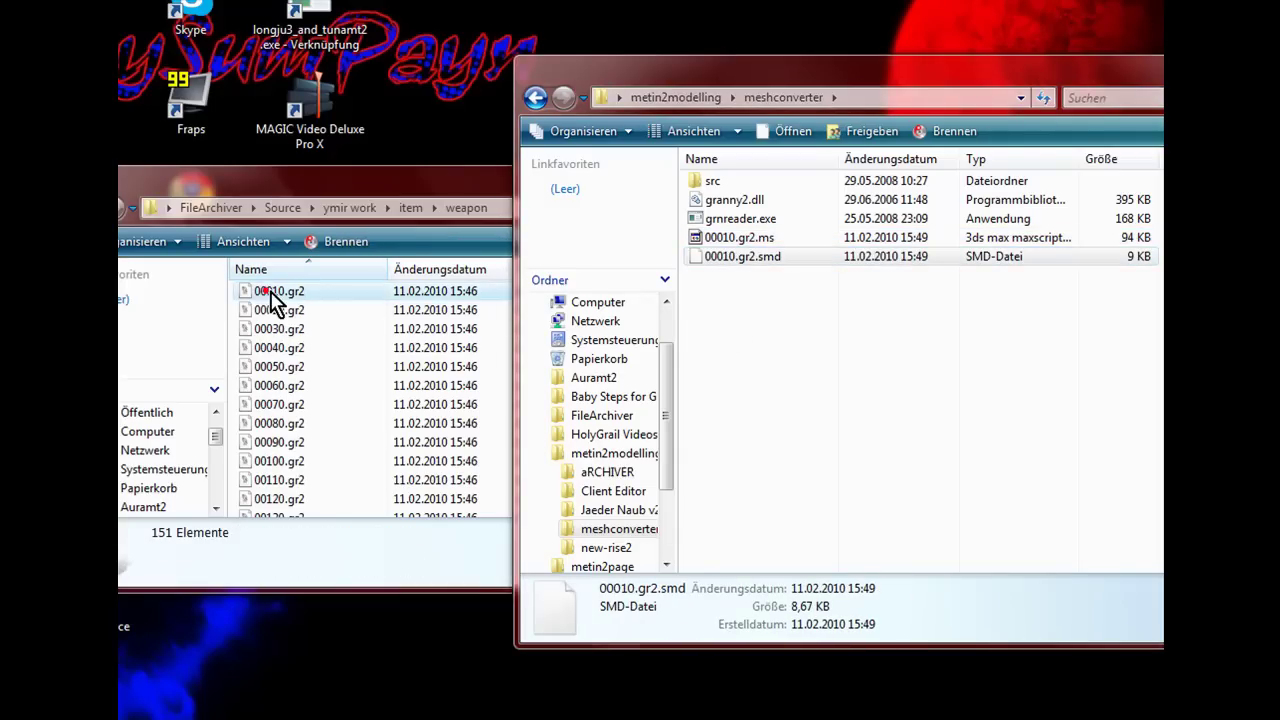
Step: Move 00010.gr2 into meshconverter and minimize the weapon folder window
{"action": "left_click_drag", "start_coordinate": [270, 293], "coordinate": [778, 315]}
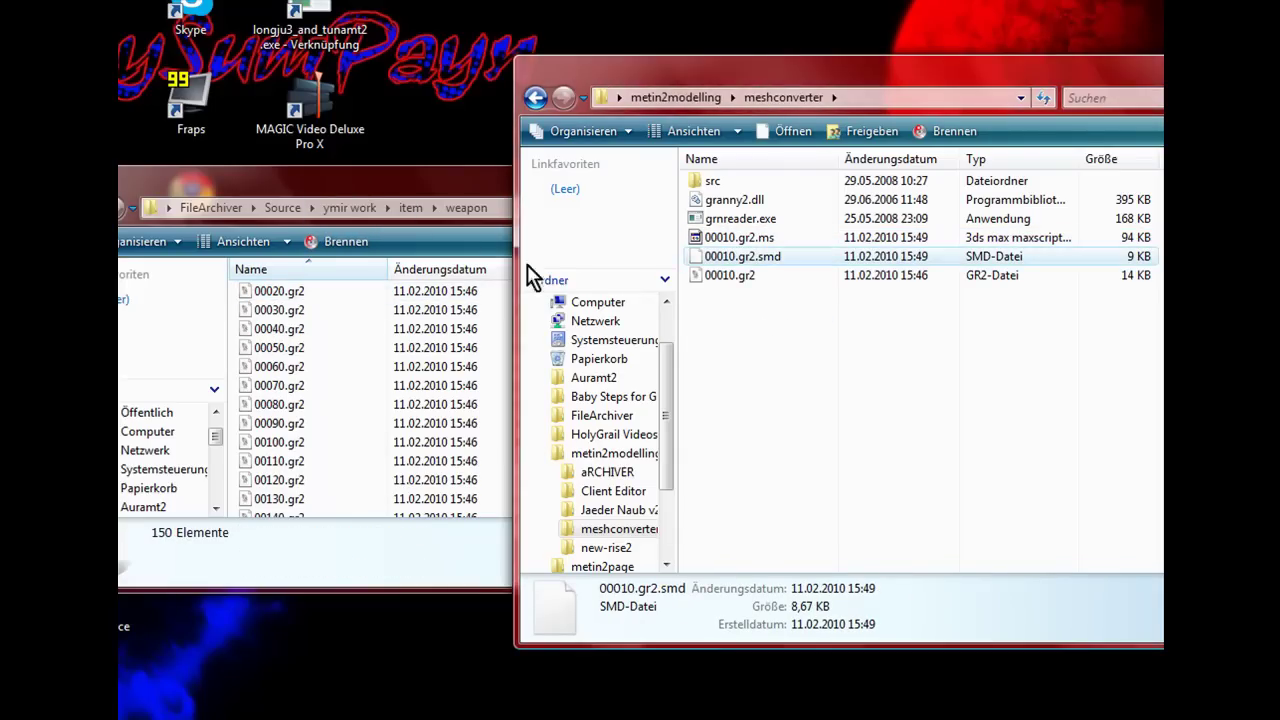
{"action": "left_click", "coordinate": [425, 188]}
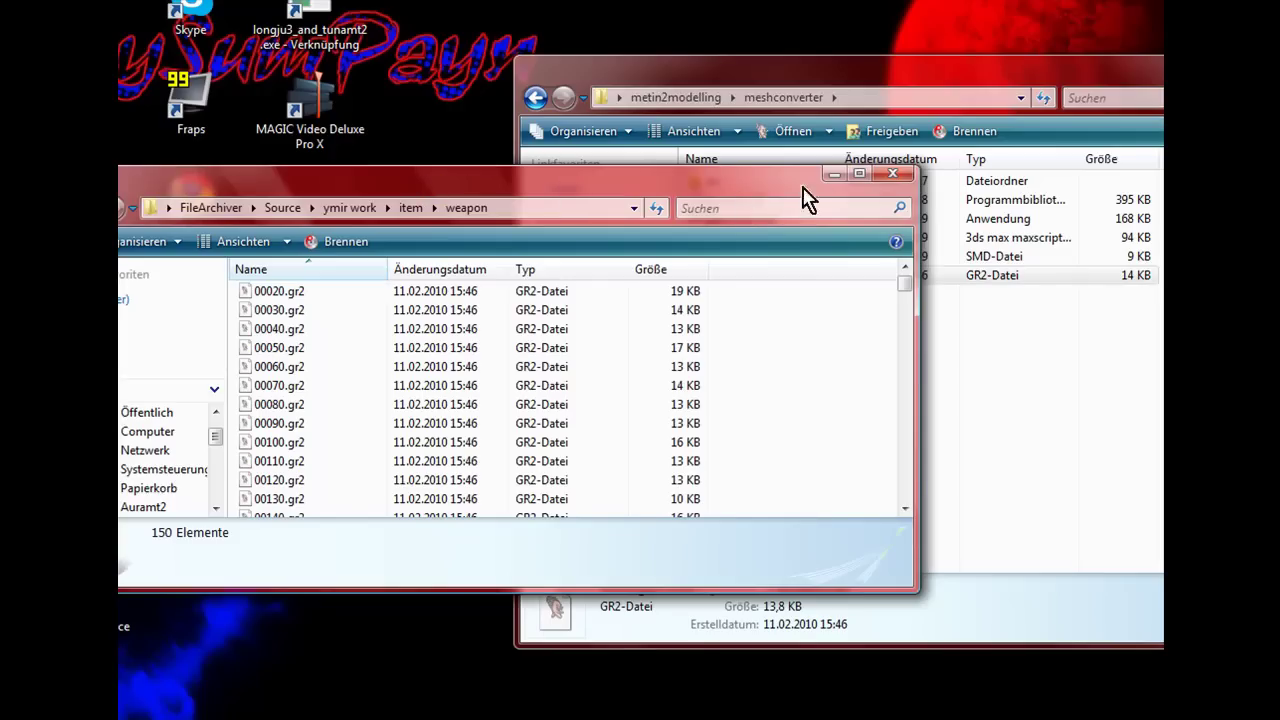
{"action": "left_click", "coordinate": [831, 174]}
{"action": "left_click_drag", "start_coordinate": [760, 77], "coordinate": [995, 113]}
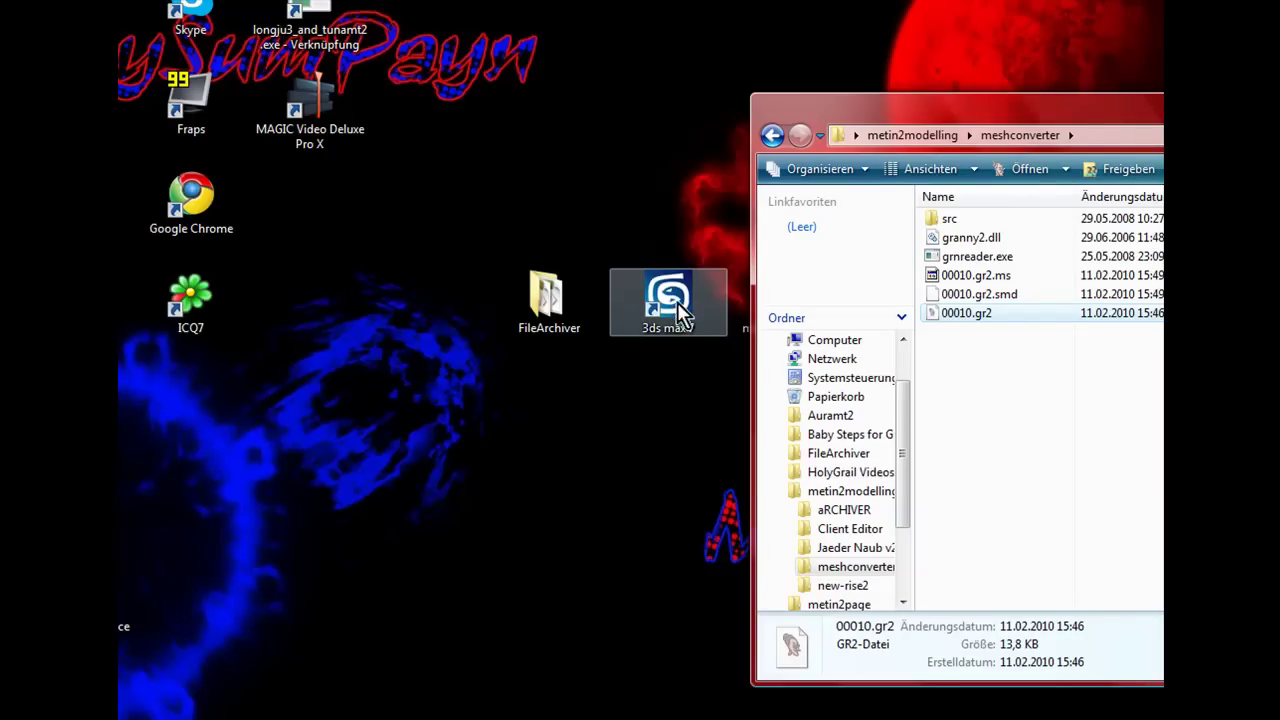
Step: Start 3ds Max 7 from its desktop shortcut
{"action": "left_click", "coordinate": [672, 300]}
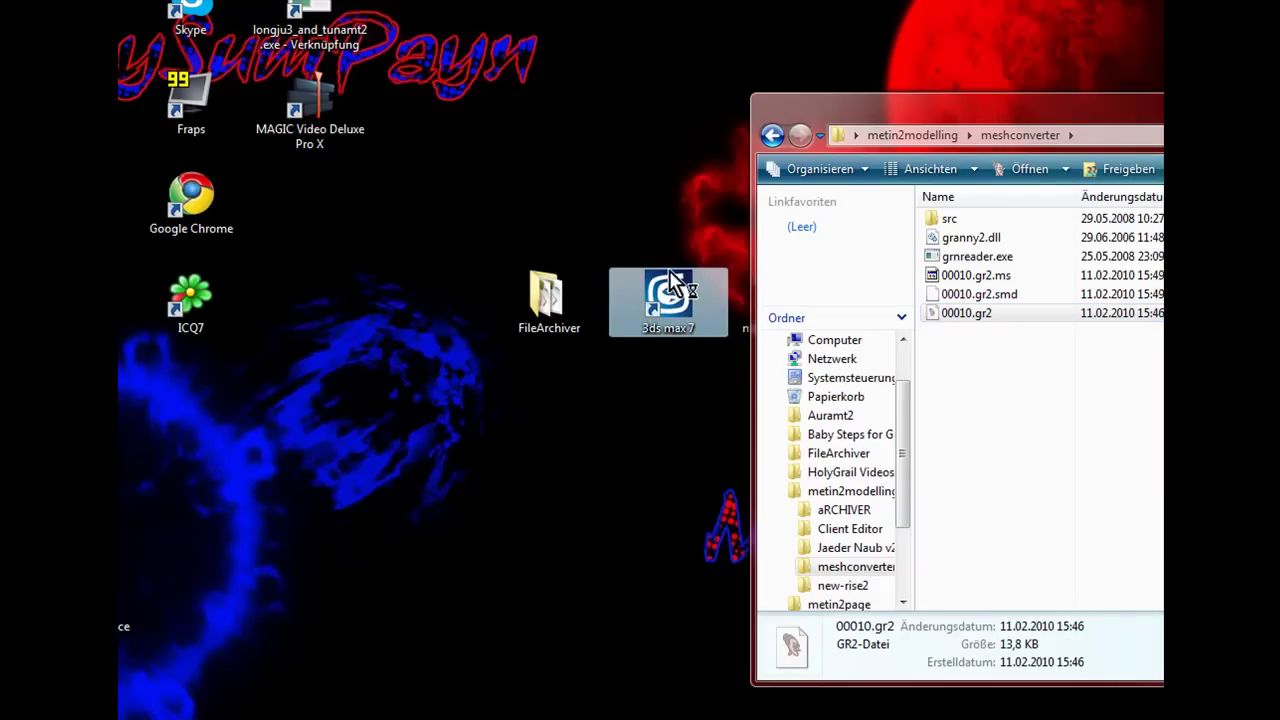
{"action": "mouse_move", "coordinate": [667, 300]}
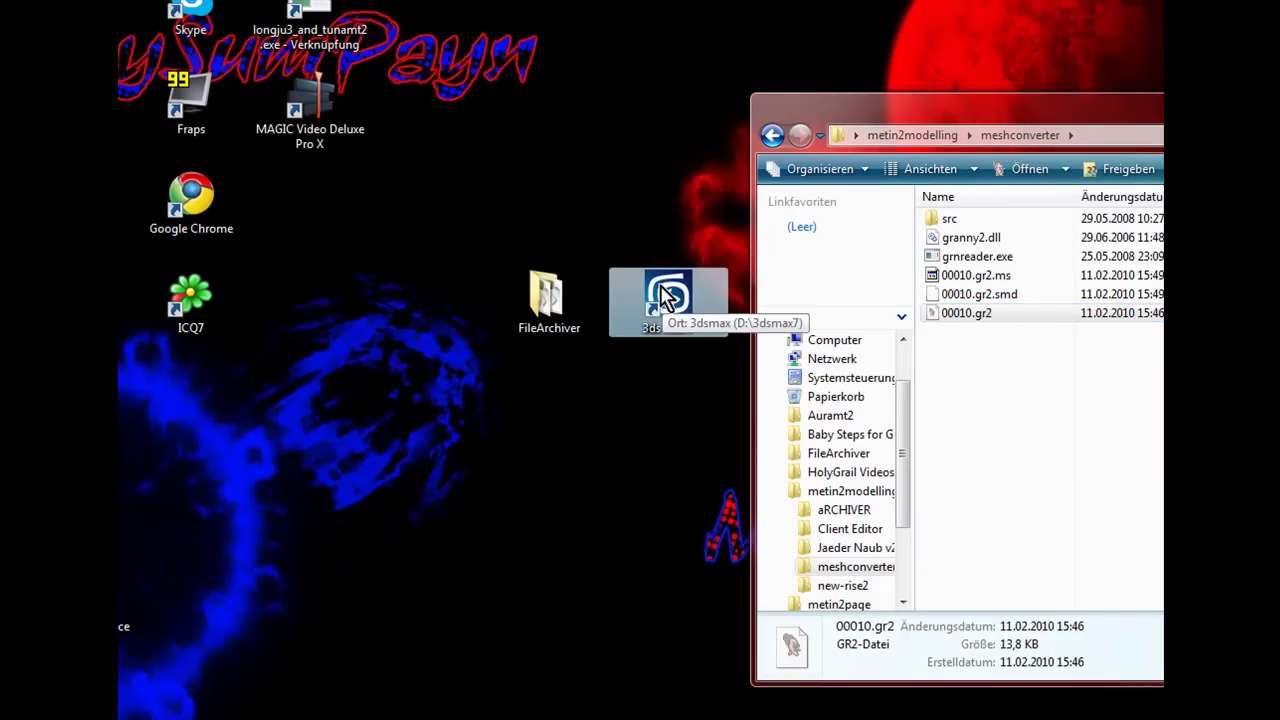
{"action": "double_click", "coordinate": [662, 295]}
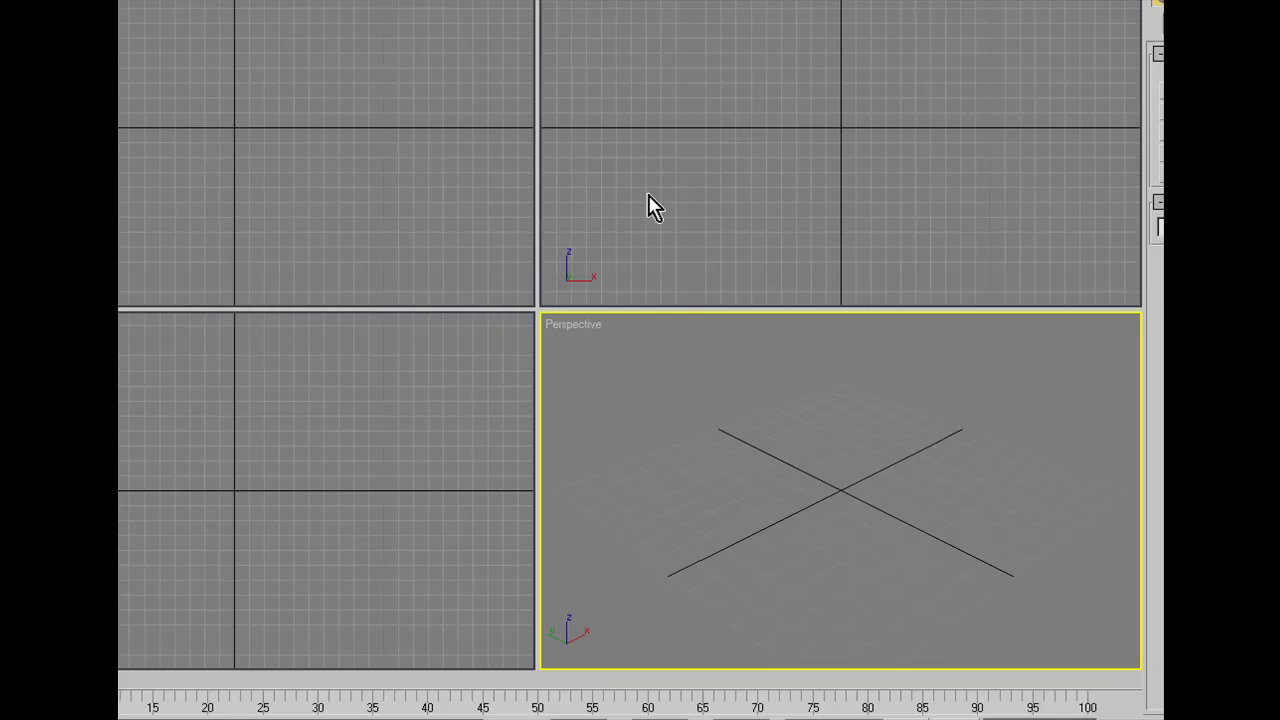
Step: Drag 00010.gr2.ms into the Perspective viewport to import the sword, then close meshconverter
{"action": "key", "text": "super"}
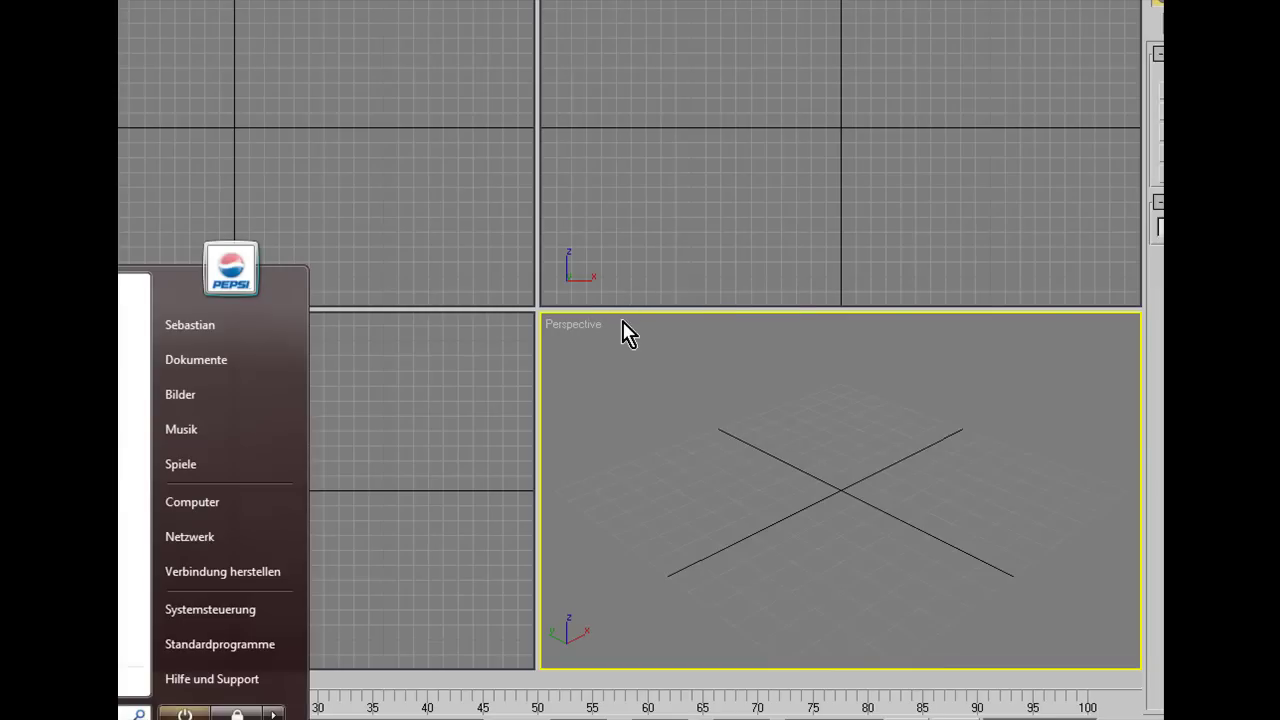
{"action": "key", "text": "alt+Tab"}
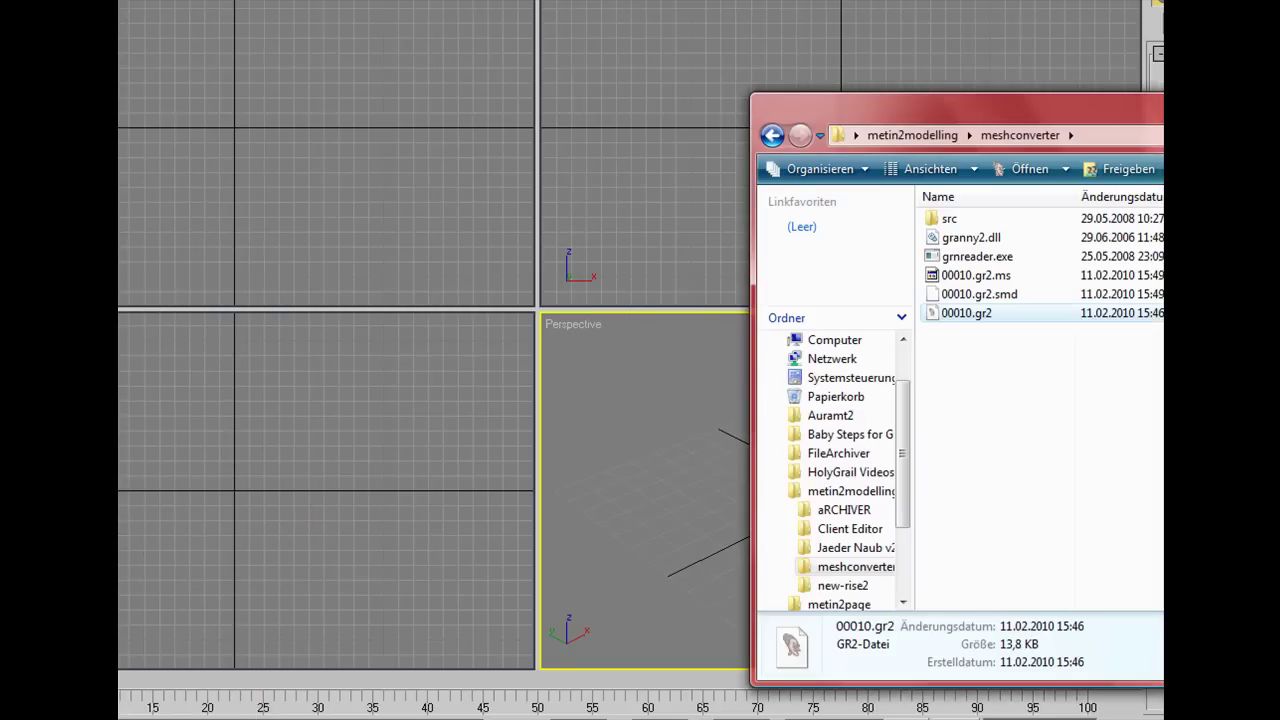
{"action": "left_click_drag", "start_coordinate": [927, 108], "coordinate": [1023, 113]}
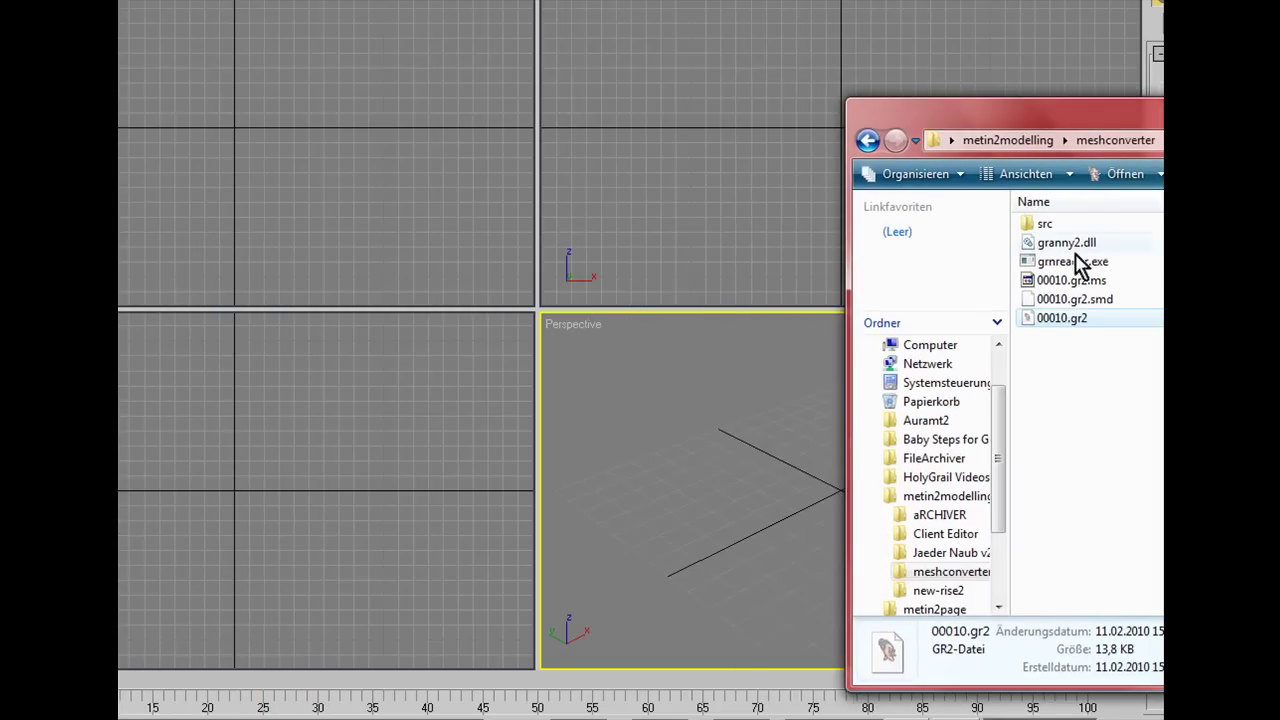
{"action": "left_click", "coordinate": [1066, 281]}
{"action": "mouse_move", "coordinate": [976, 120]}
{"action": "left_mouse_down"}
{"action": "mouse_move", "coordinate": [390, 400]}
{"action": "mouse_move", "coordinate": [387, 390]}
{"action": "left_mouse_up"}
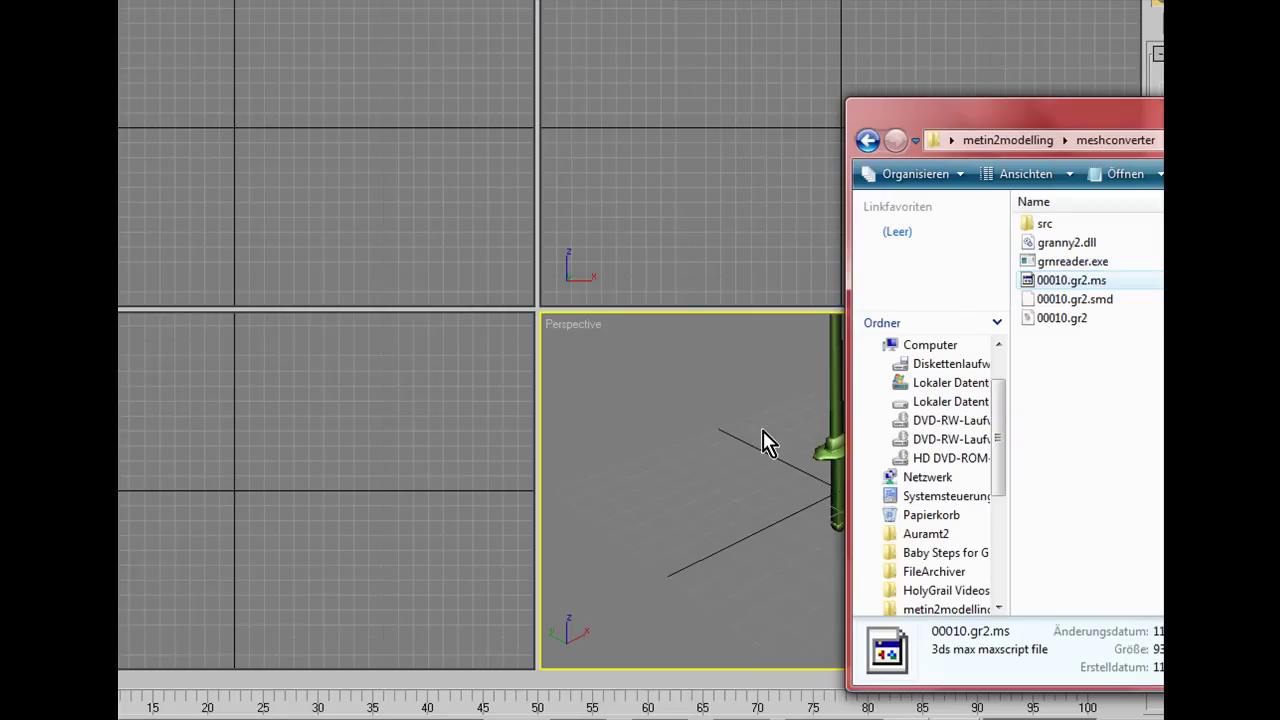
{"action": "left_click_drag", "start_coordinate": [985, 110], "coordinate": [455, 128]}
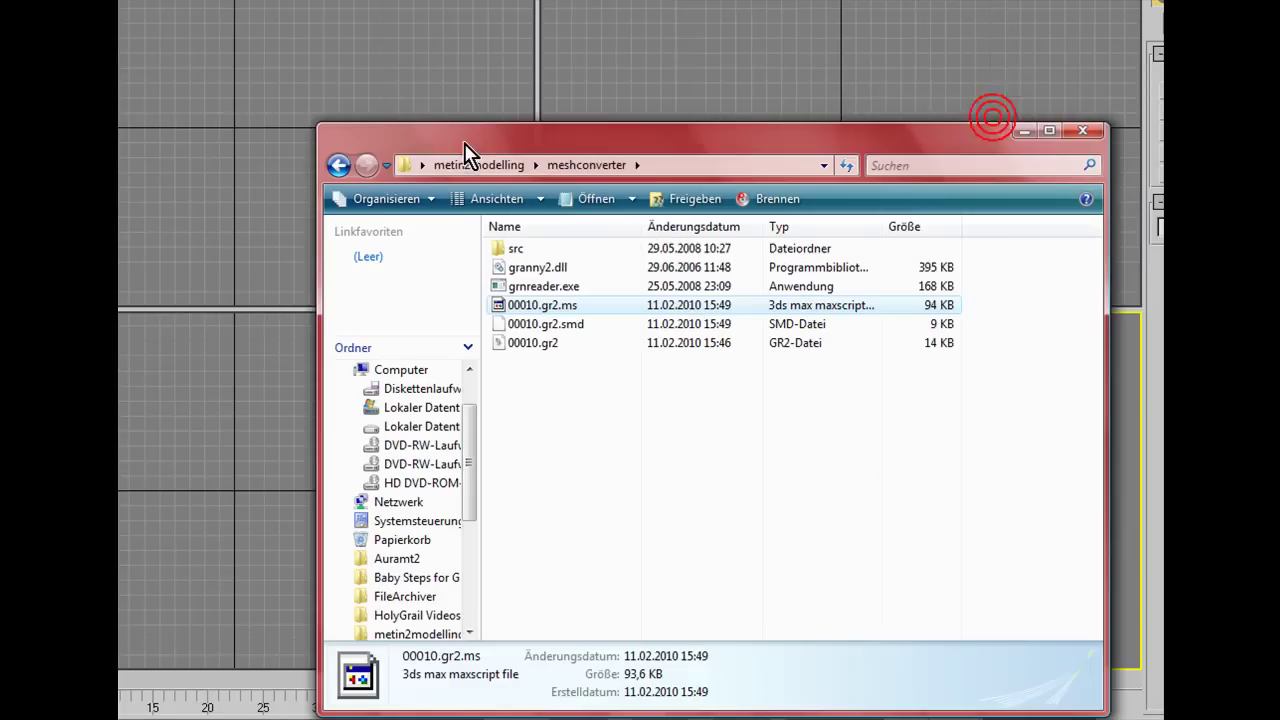
{"action": "left_click", "coordinate": [1016, 132]}
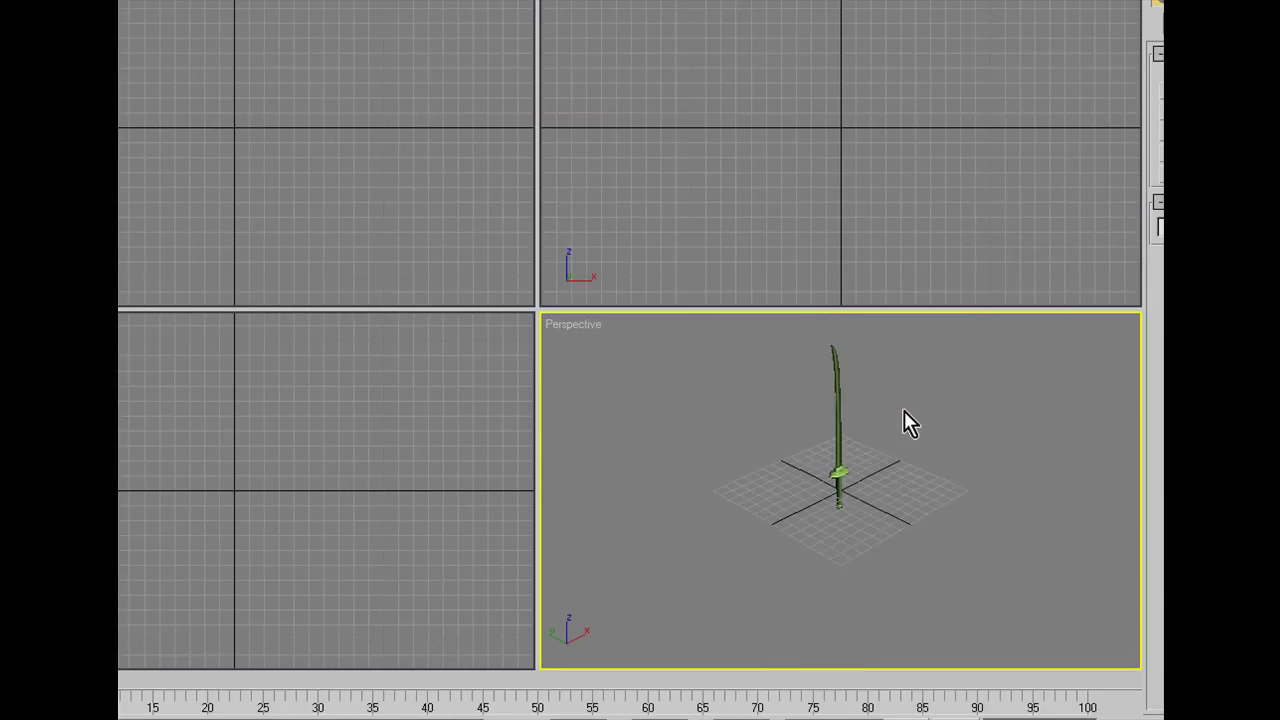
Step: Pan to the sword's tip and drag-select the whole sword
{"action": "mouse_move", "coordinate": [904, 411]}
{"action": "middle_mouse_down"}
{"action": "mouse_move", "coordinate": [866, 449]}
{"action": "mouse_move", "coordinate": [850, 508]}
{"action": "middle_mouse_up"}
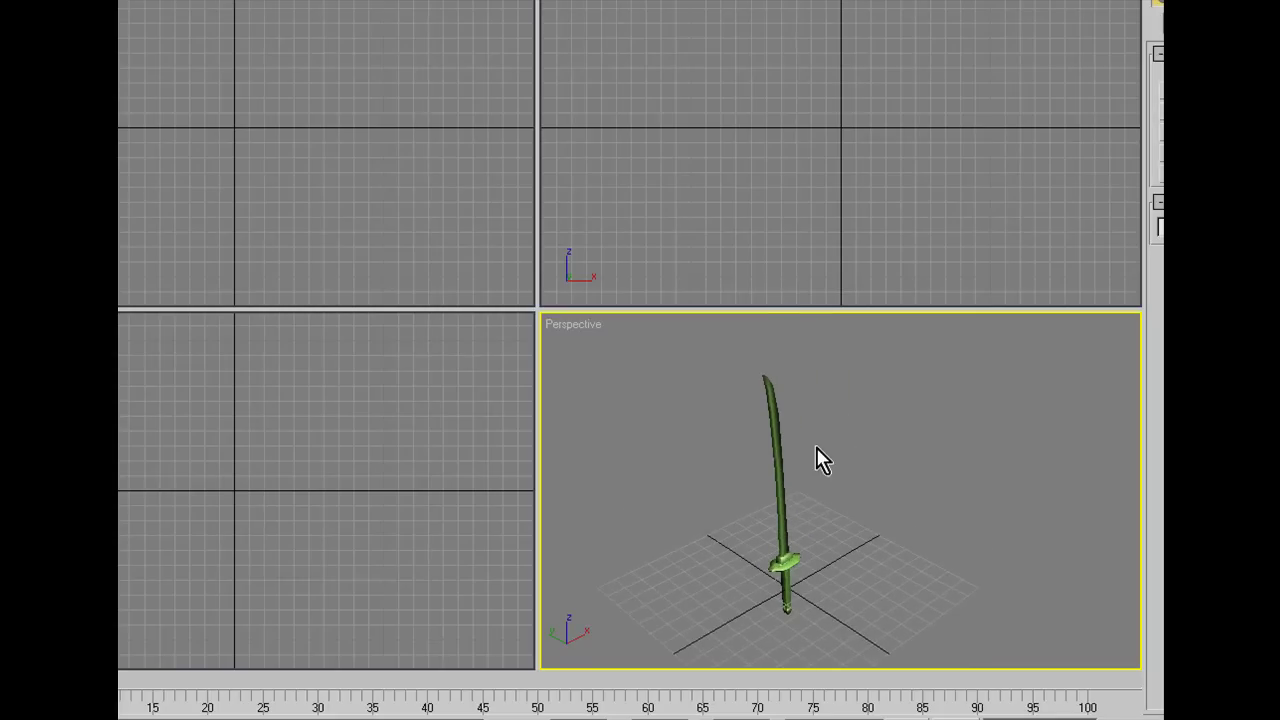
{"action": "left_click_drag", "start_coordinate": [866, 370], "coordinate": [760, 510]}
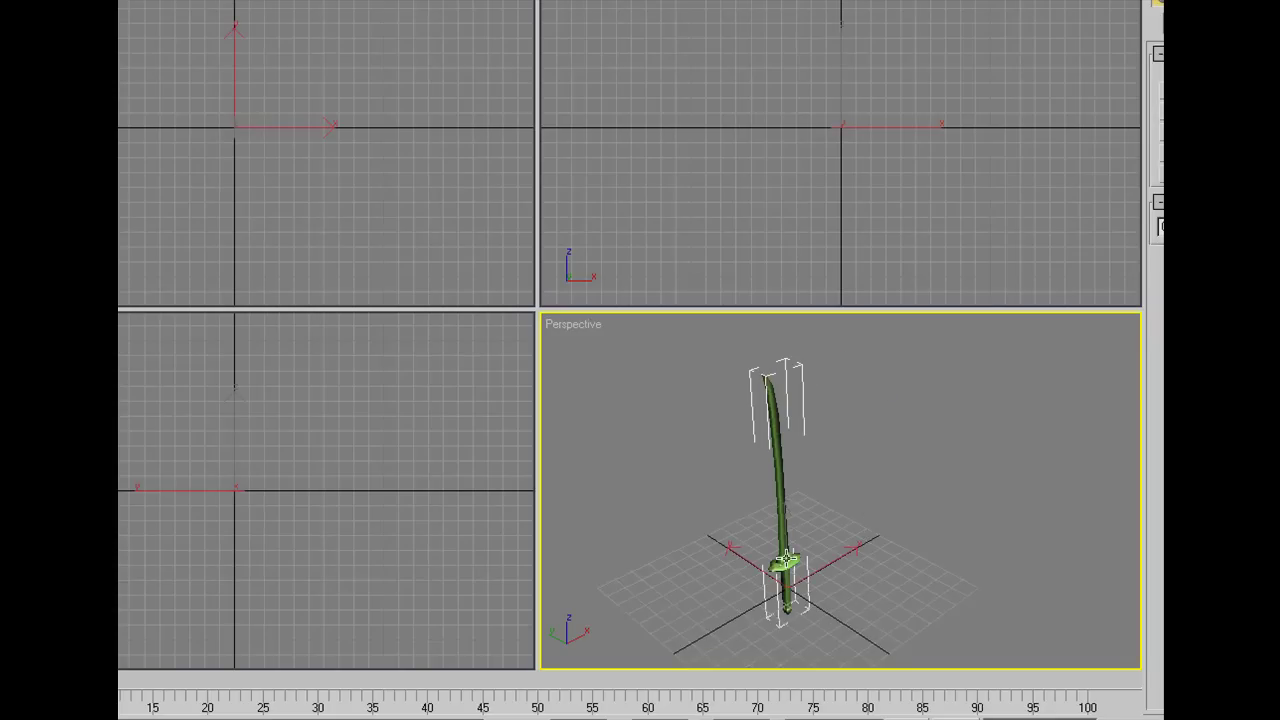
{"action": "left_click", "coordinate": [786, 529]}
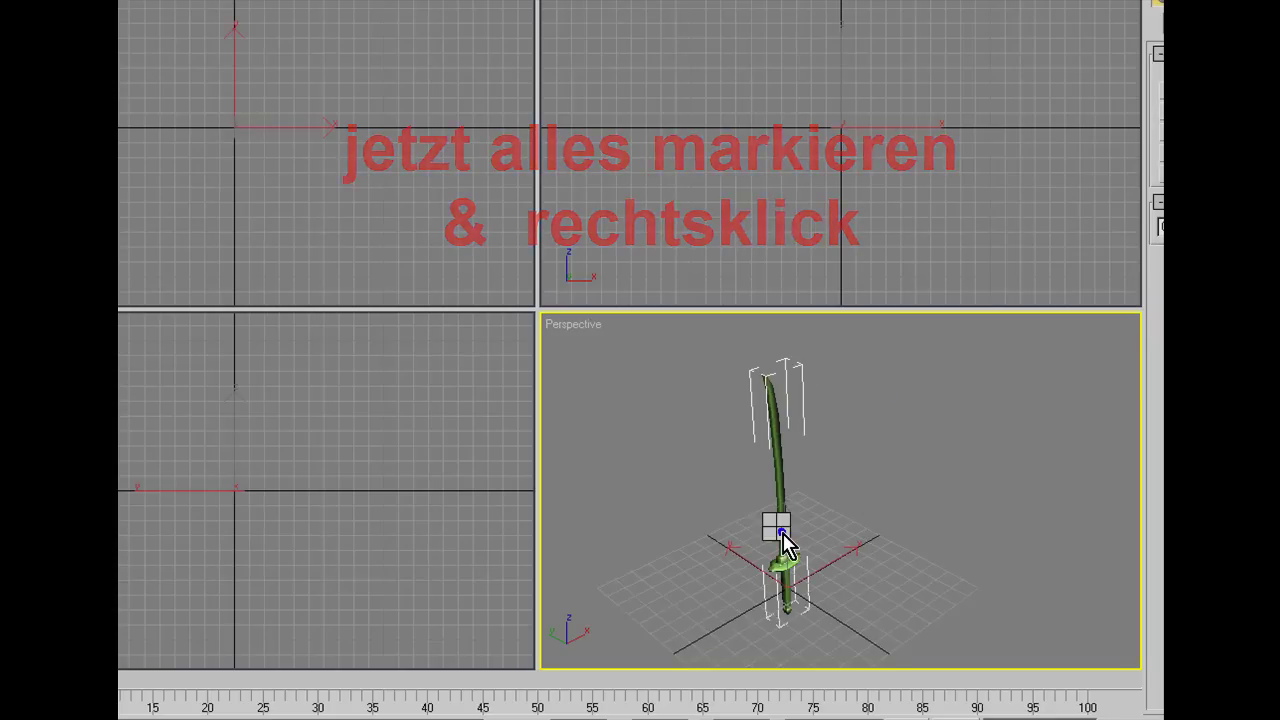
Step: Bring up the sword's right-click quad menu, reopening it several times to find Convert To
{"action": "right_click", "coordinate": [785, 540]}
{"action": "left_click", "coordinate": [810, 568]}
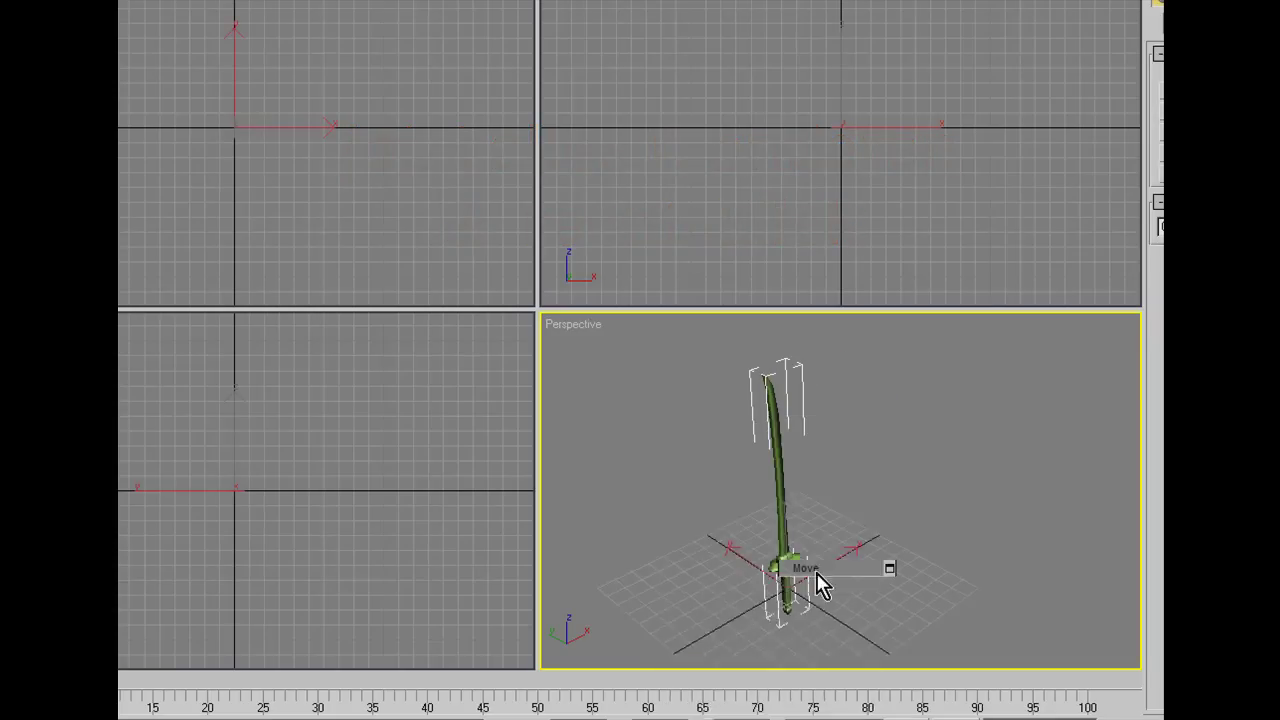
{"action": "right_click", "coordinate": [786, 528]}
{"action": "left_click", "coordinate": [790, 560]}
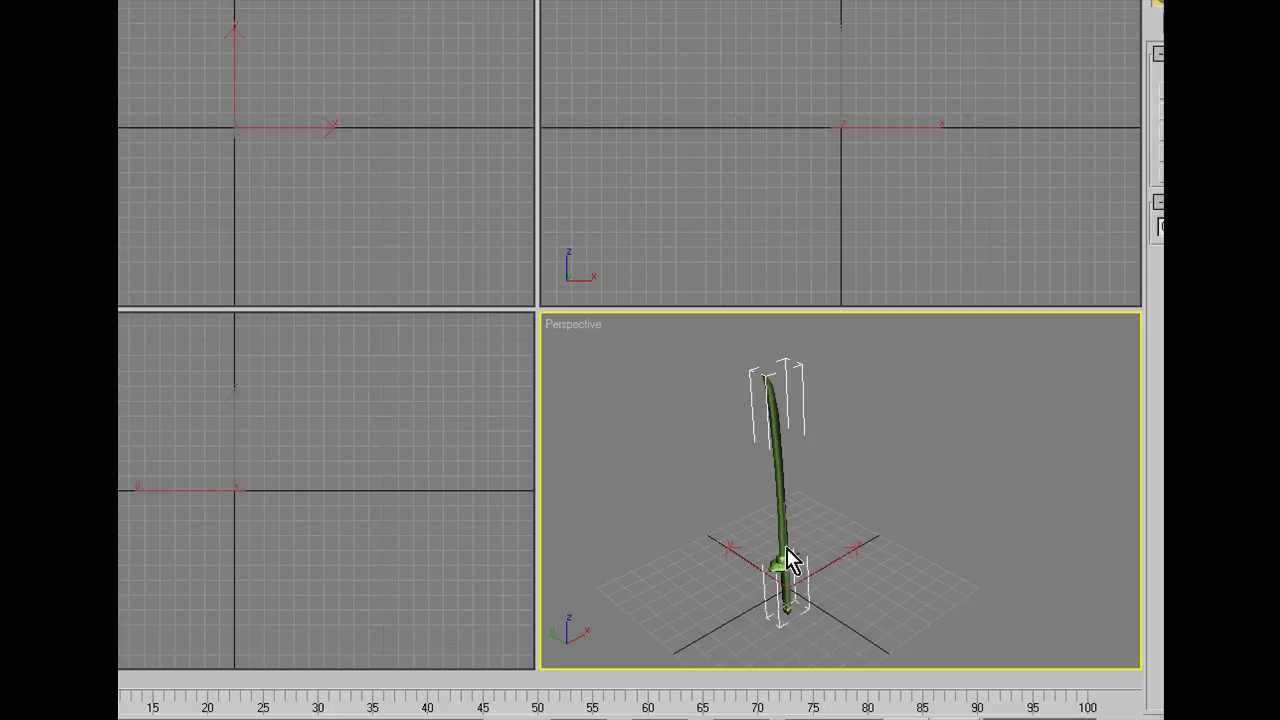
{"action": "right_click", "coordinate": [782, 560]}
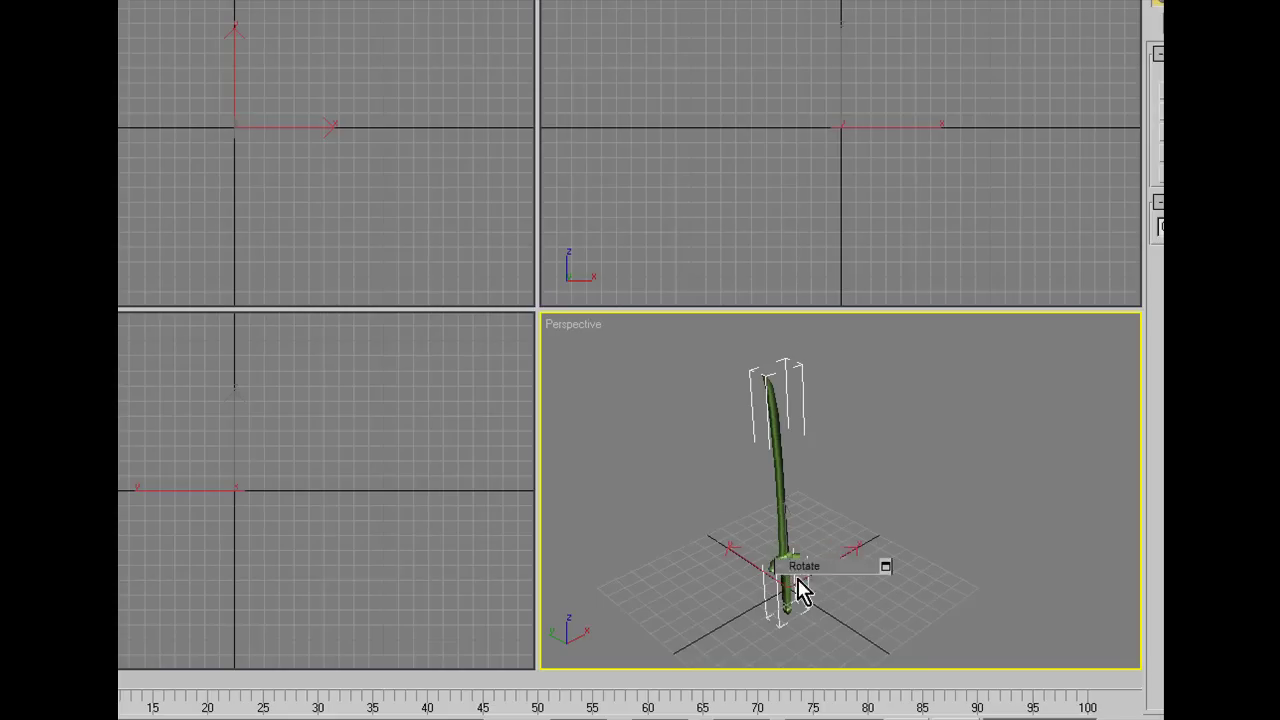
{"action": "left_click", "coordinate": [447, 410]}
{"action": "right_click", "coordinate": [465, 525]}
{"action": "left_click", "coordinate": [480, 570]}
{"action": "right_click", "coordinate": [472, 578]}
{"action": "left_click", "coordinate": [471, 614]}
{"action": "right_click", "coordinate": [478, 645]}
{"action": "left_click", "coordinate": [480, 686]}
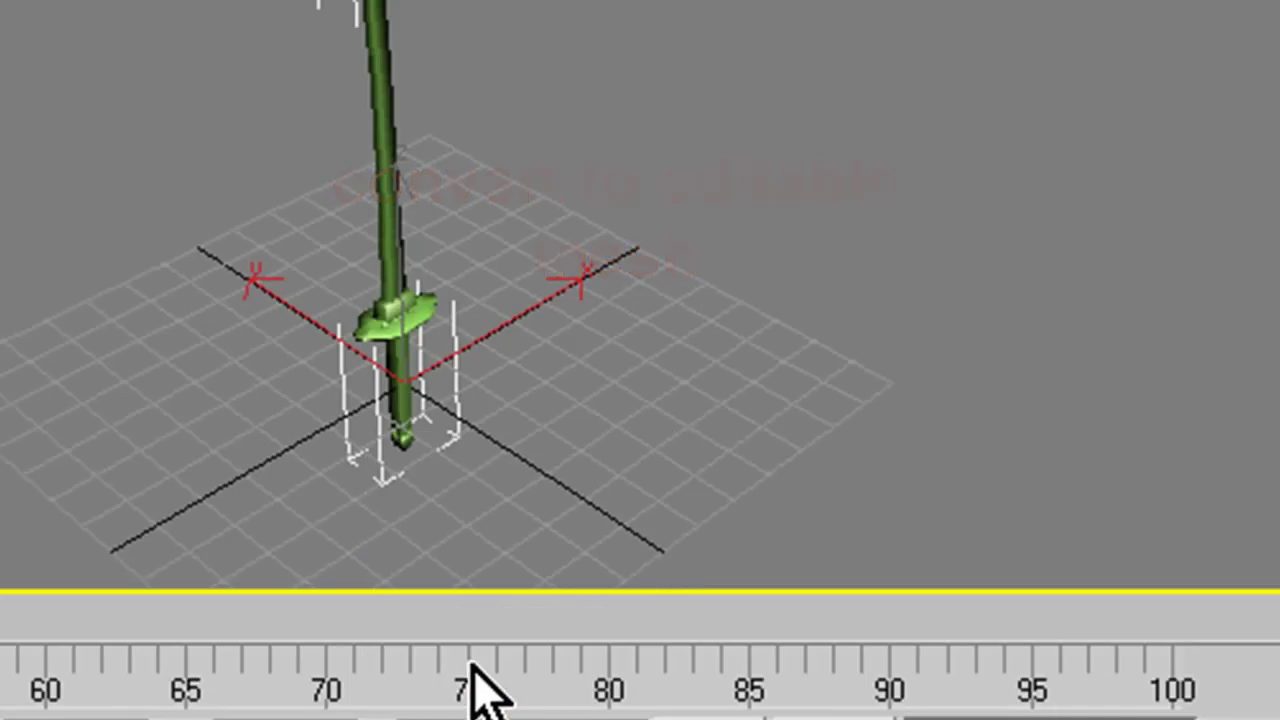
{"action": "right_click", "coordinate": [476, 650]}
{"action": "left_click", "coordinate": [470, 672]}
Step: Convert the sword to an Editable Mesh from the quad menu's Convert To choices
{"action": "right_click", "coordinate": [540, 692]}
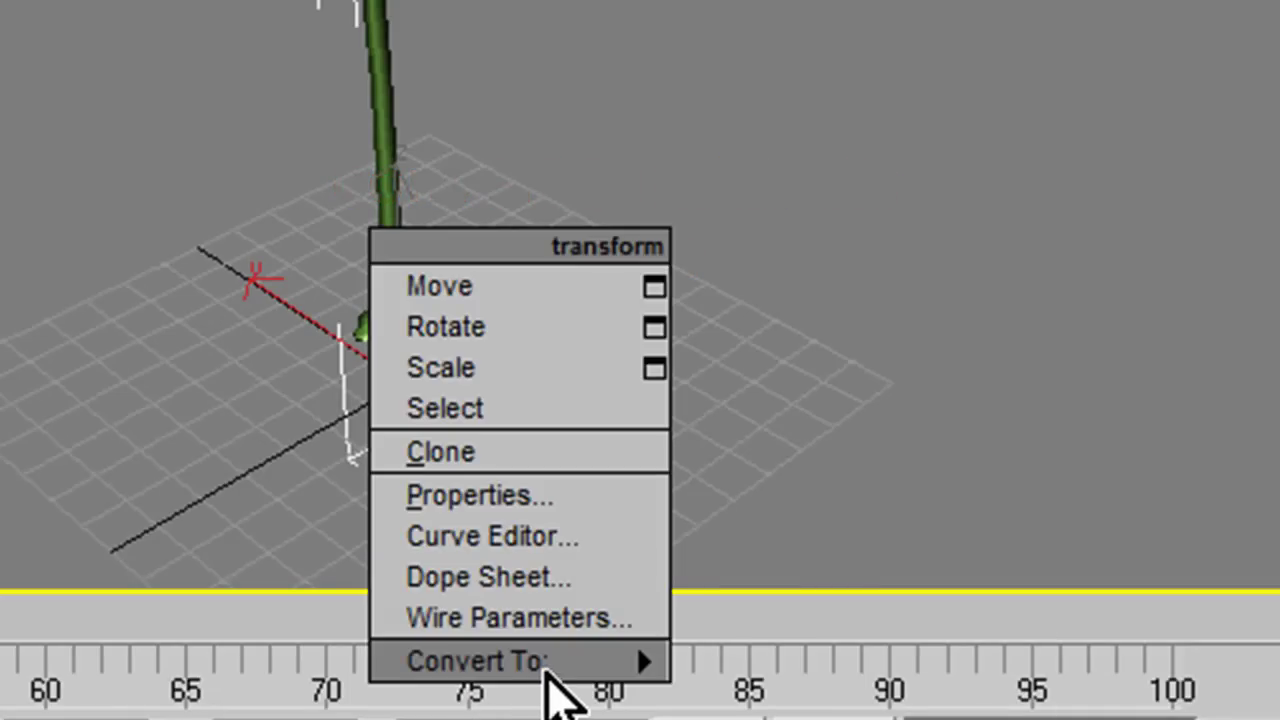
{"action": "left_click", "coordinate": [752, 672]}
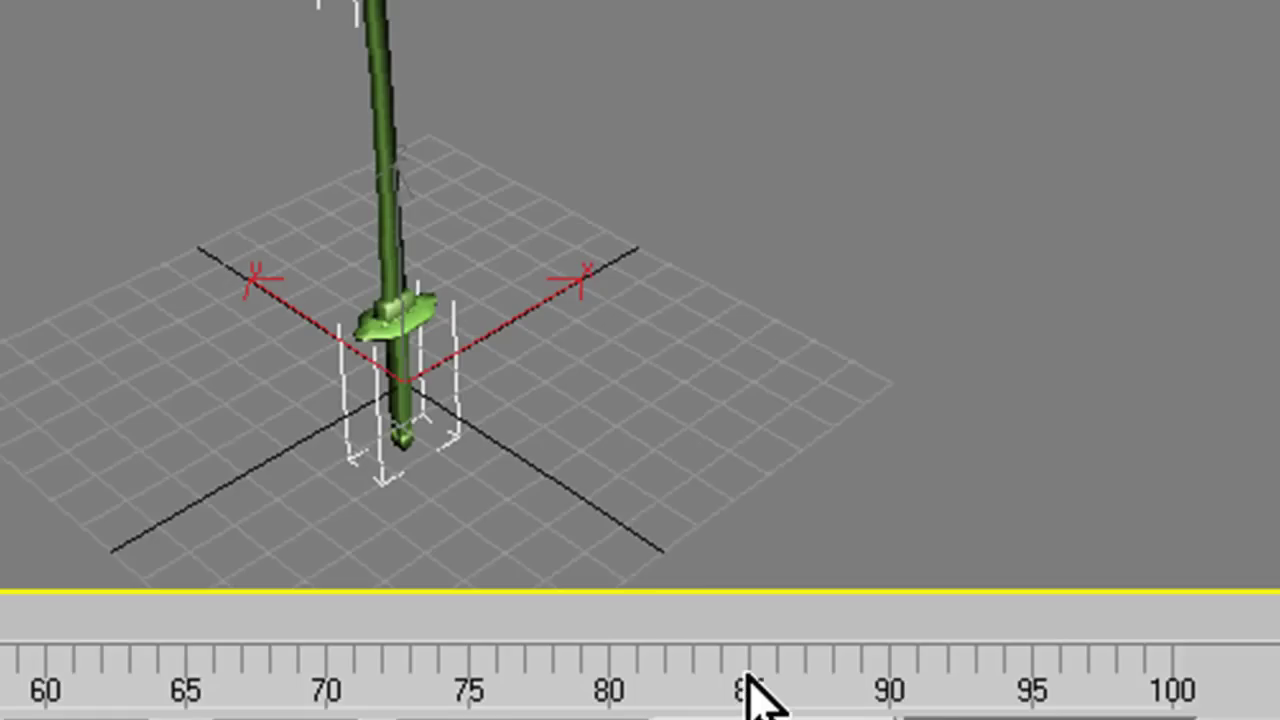
{"action": "right_click", "coordinate": [780, 676]}
{"action": "left_click", "coordinate": [777, 660]}
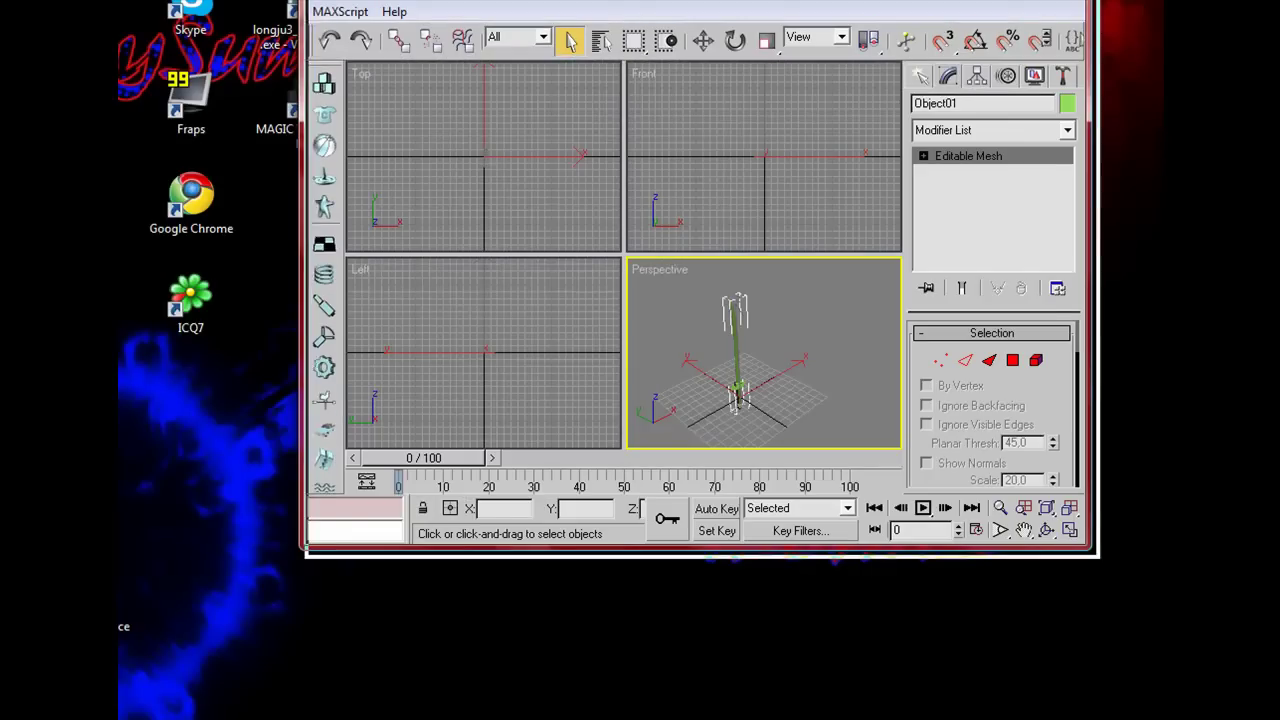
Step: Start File > Export with Granny Run-time (*.GR2) as the file type
{"action": "left_click_drag", "start_coordinate": [590, 20], "coordinate": [509, 86]}
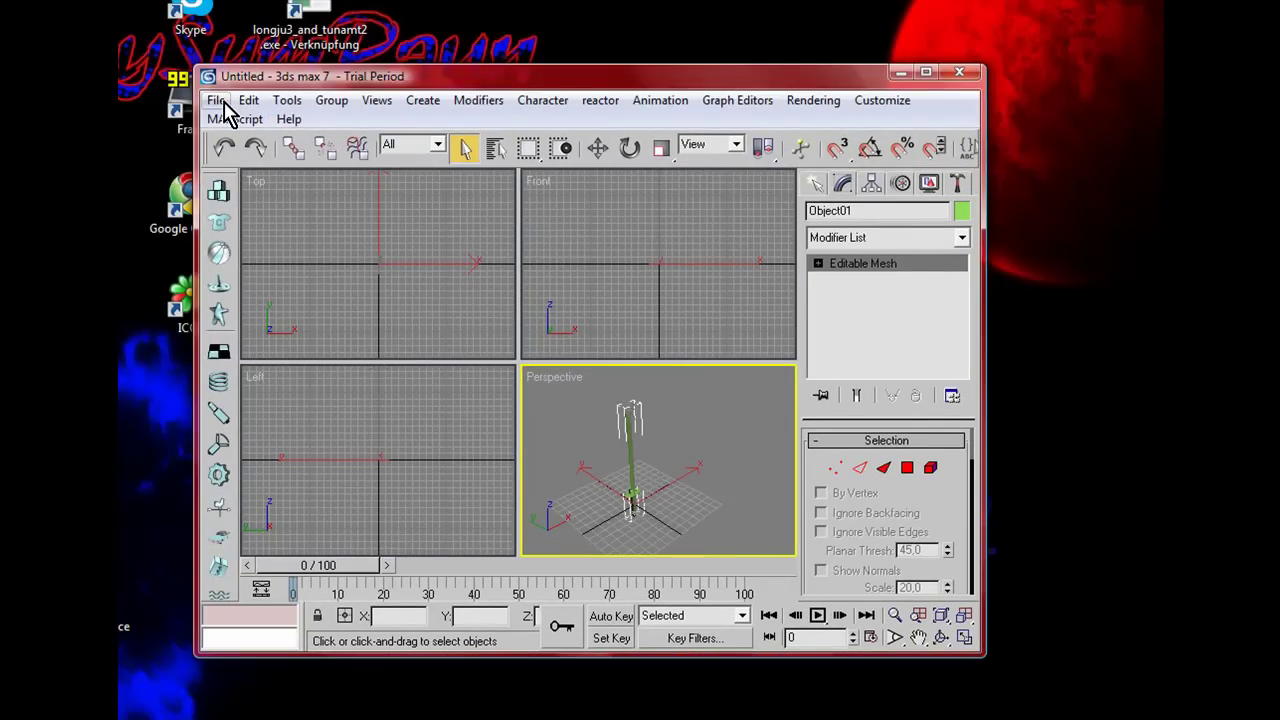
{"action": "left_click", "coordinate": [216, 102]}
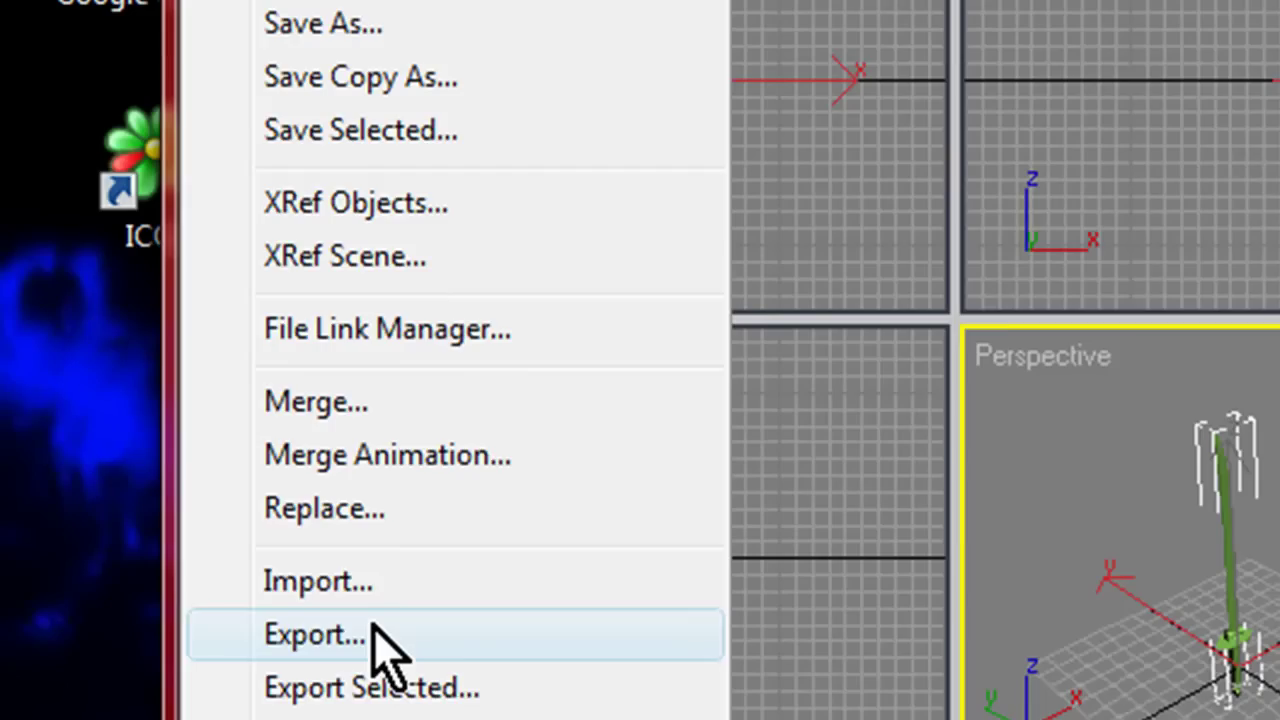
{"action": "left_click", "coordinate": [378, 640]}
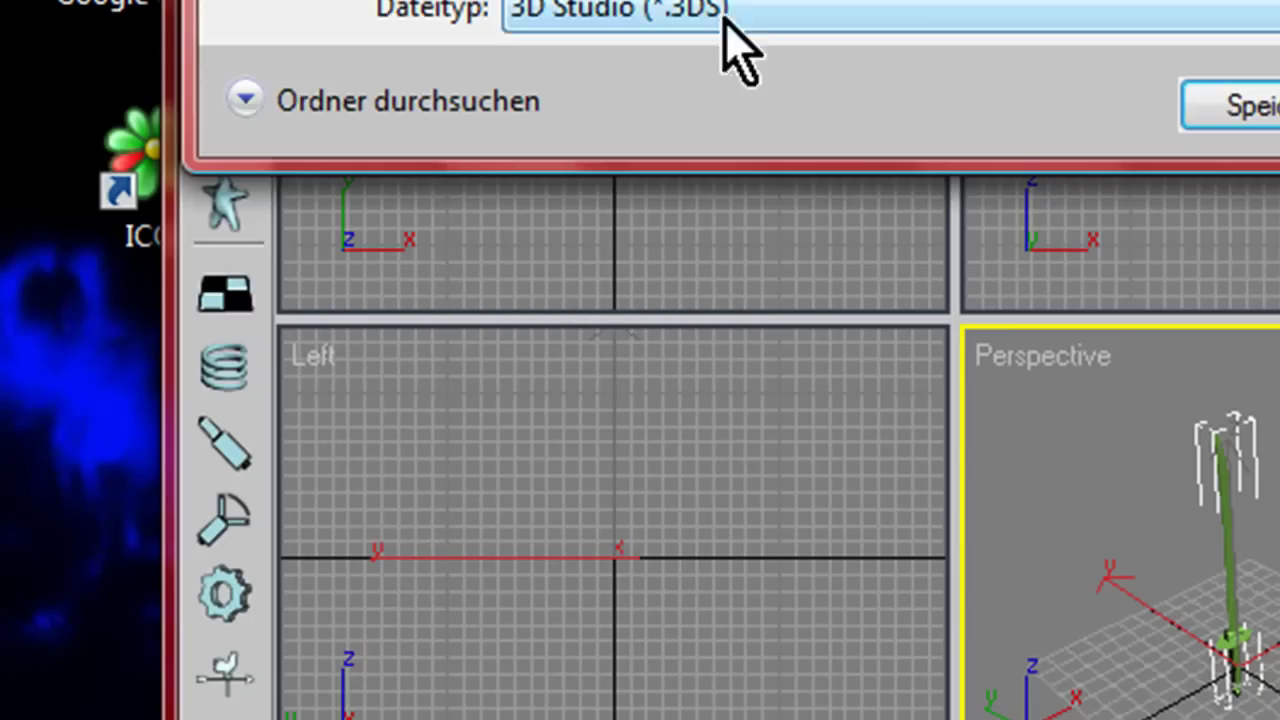
{"action": "left_click", "coordinate": [424, 234]}
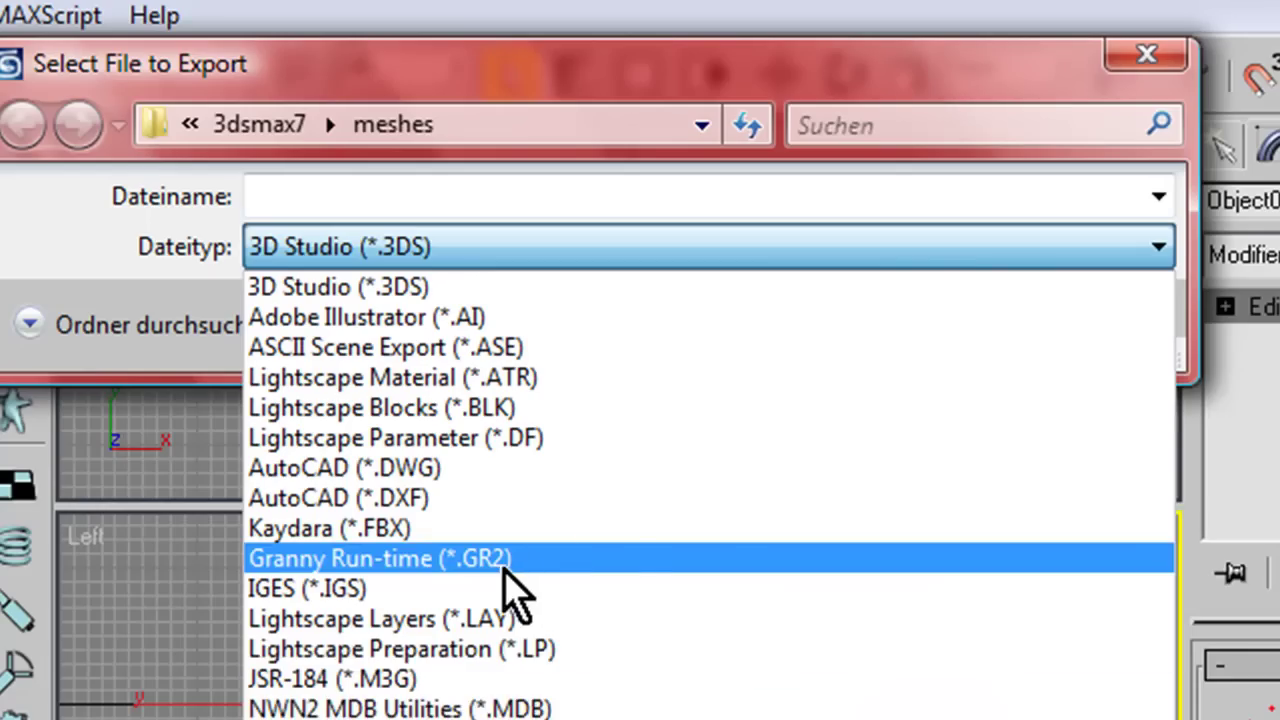
{"action": "left_click", "coordinate": [553, 572]}
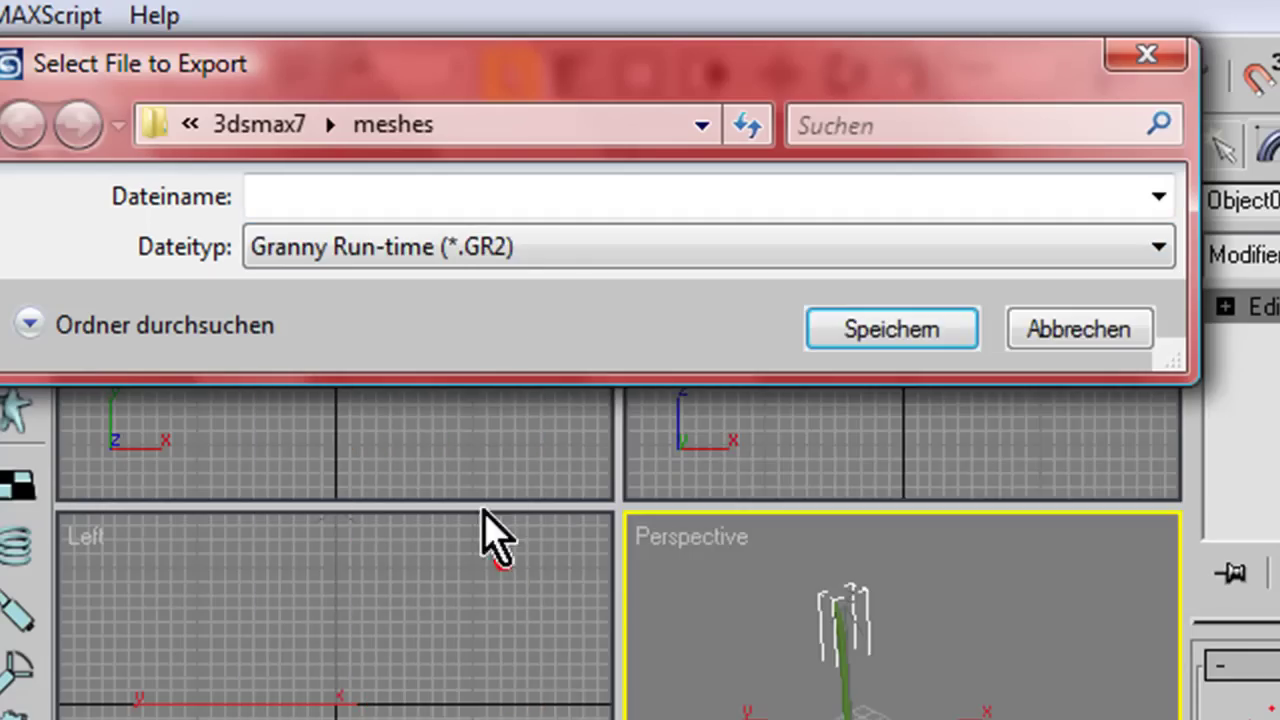
Step: Name the export 'jasgvdfgfhasf' and save it to the Desktop
{"action": "left_click", "coordinate": [498, 200]}
{"action": "type", "text": "jasgvdfgfhasf"}
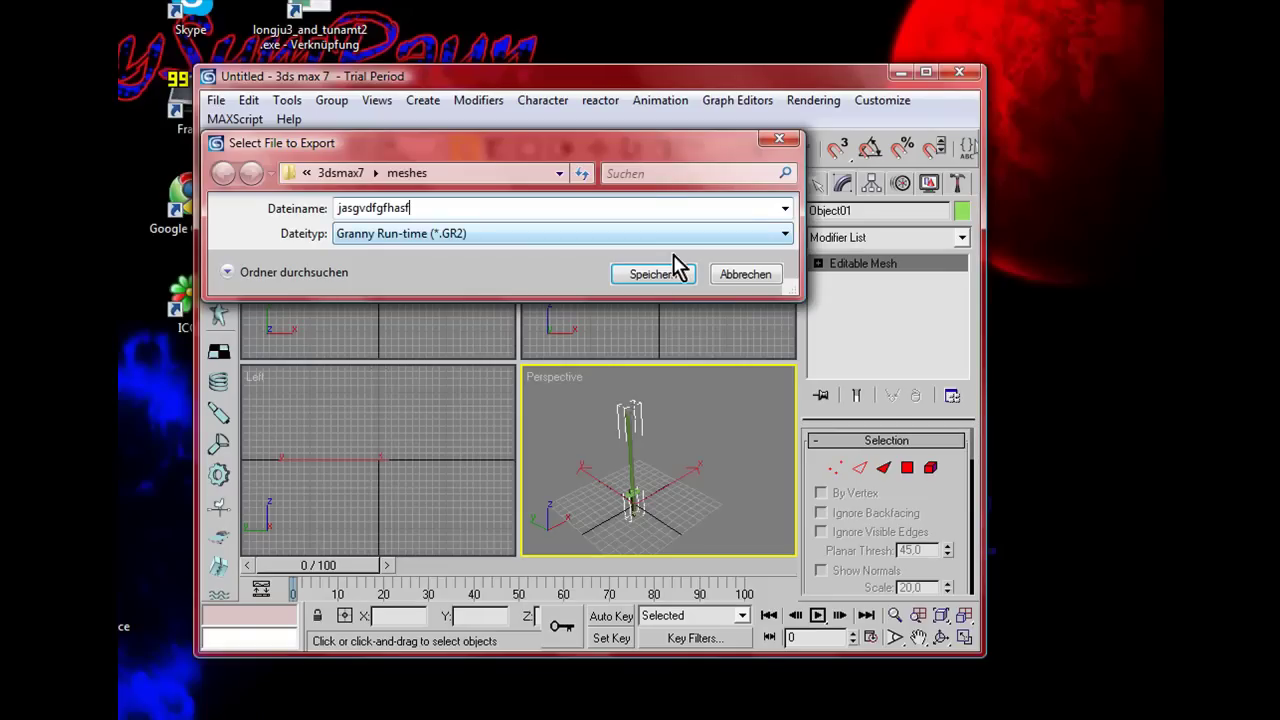
{"action": "left_click", "coordinate": [306, 173]}
{"action": "left_click", "coordinate": [333, 240]}
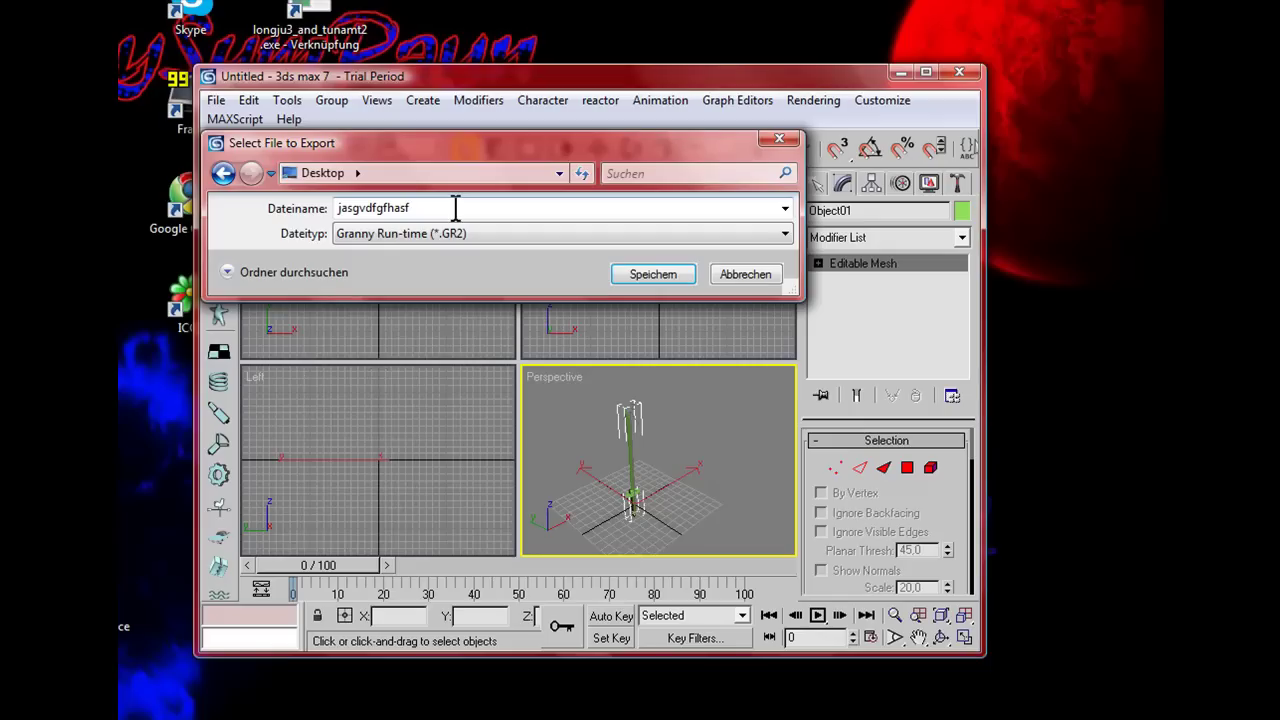
{"action": "left_click", "coordinate": [631, 270]}
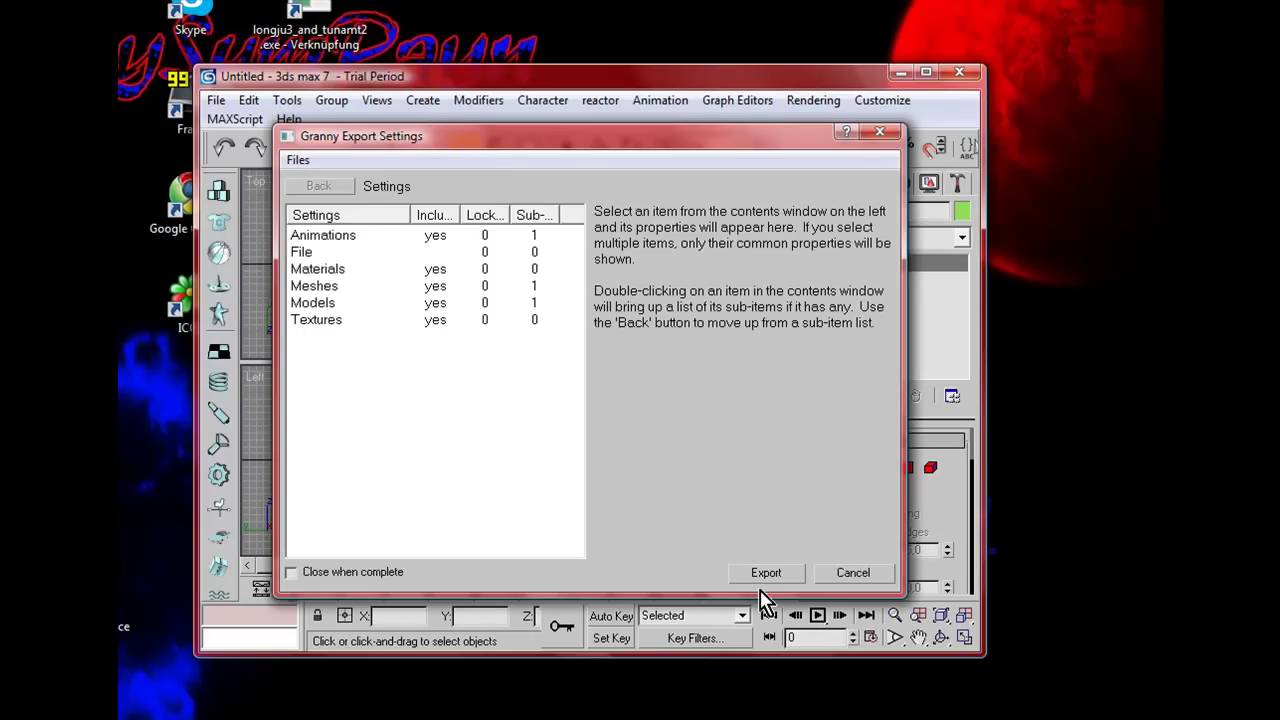
Step: Run the Granny export with default settings, close the report, and quit 3ds Max without saving
{"action": "left_click", "coordinate": [768, 575]}
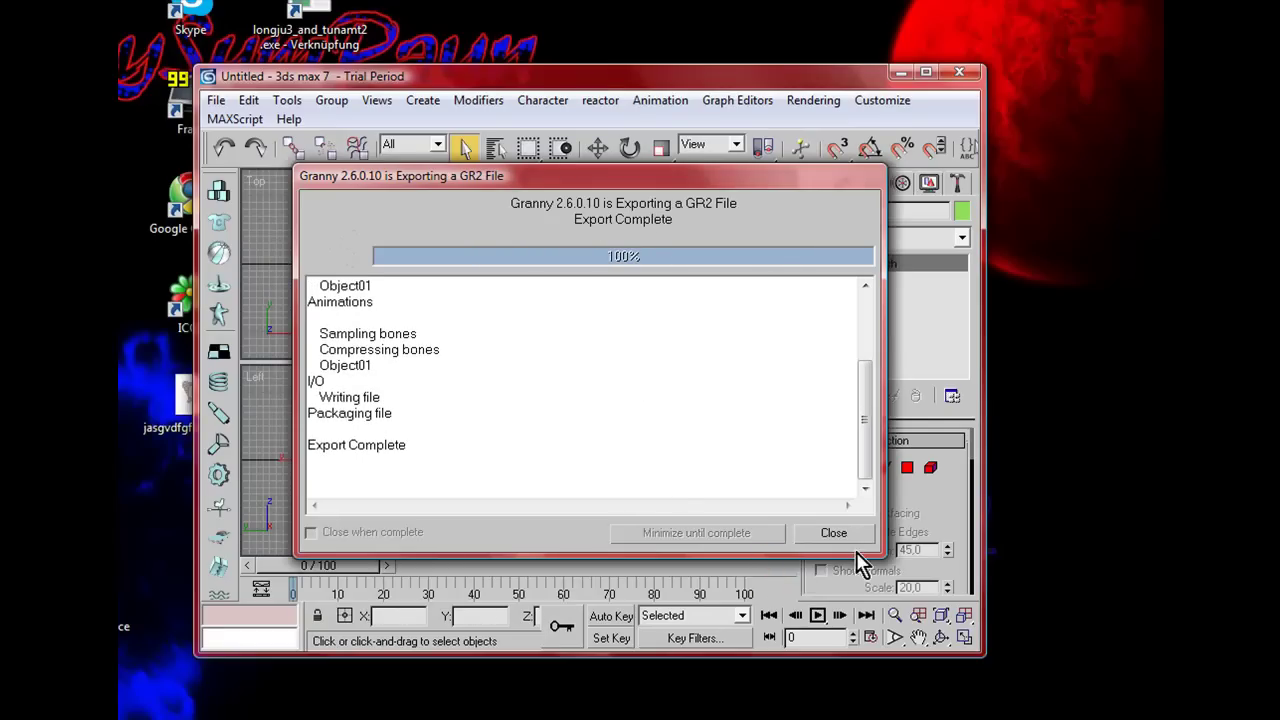
{"action": "left_click", "coordinate": [834, 532]}
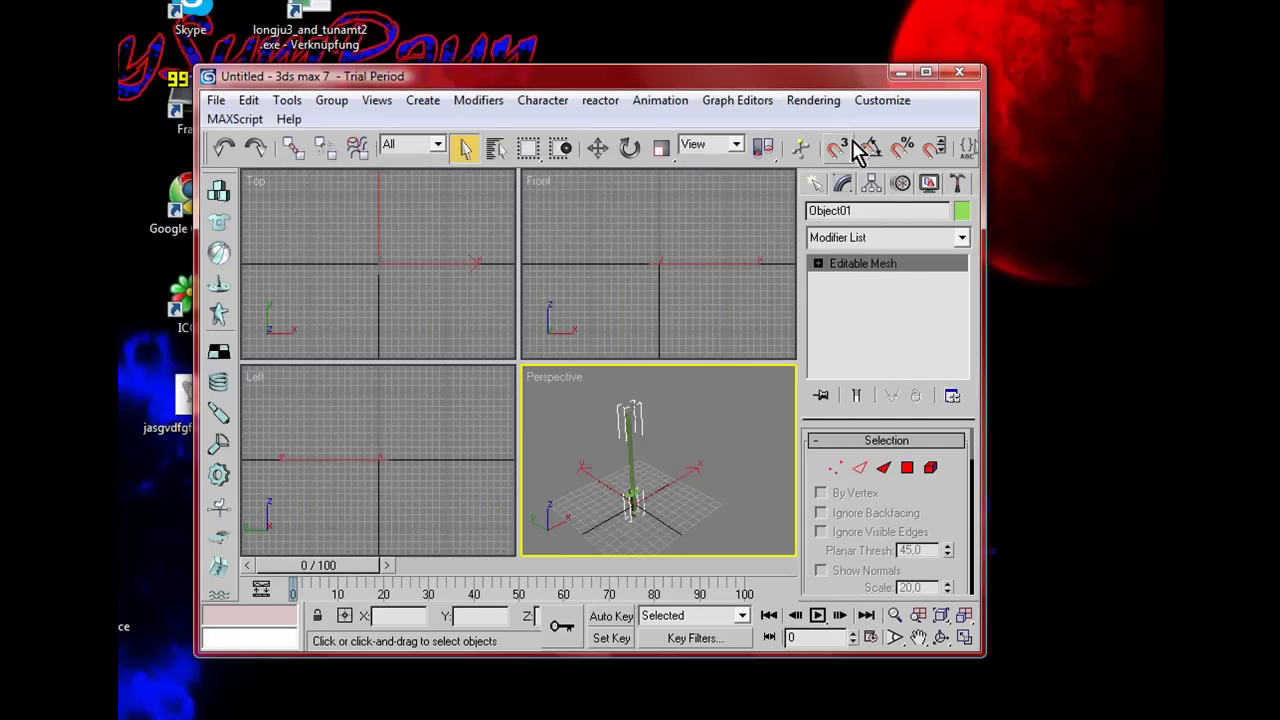
{"action": "left_click", "coordinate": [960, 75]}
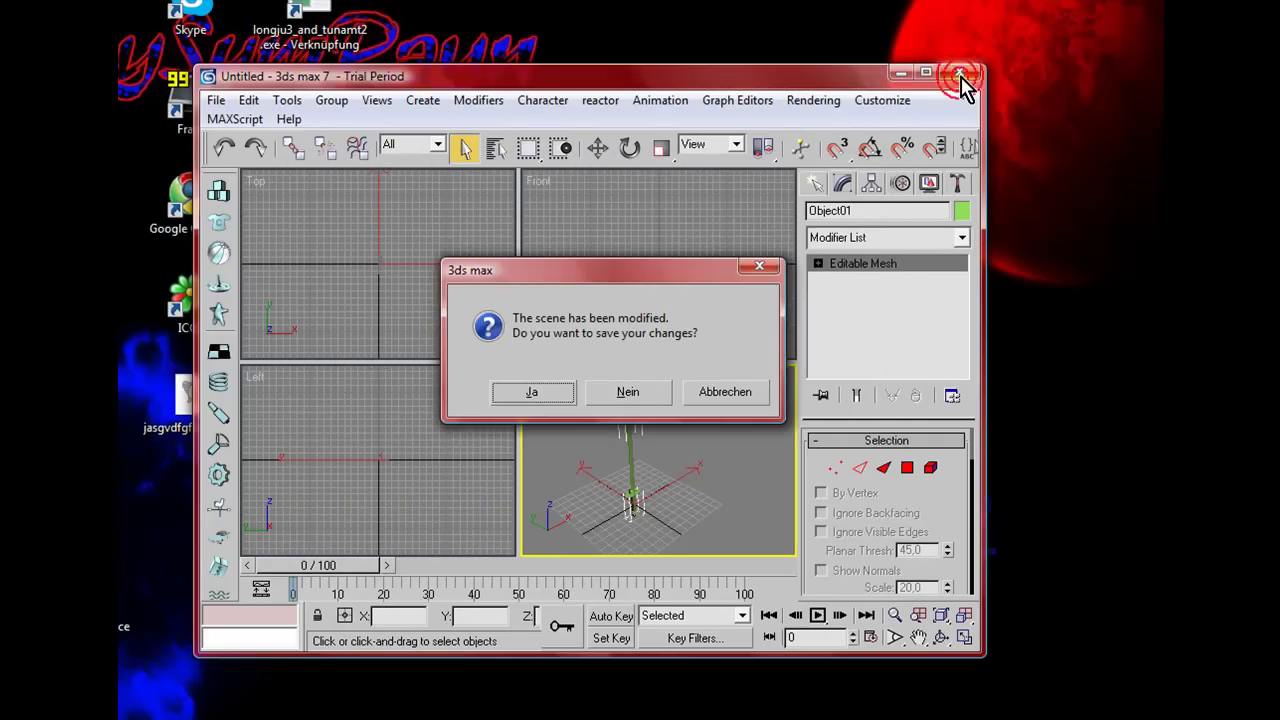
{"action": "left_click", "coordinate": [627, 392]}
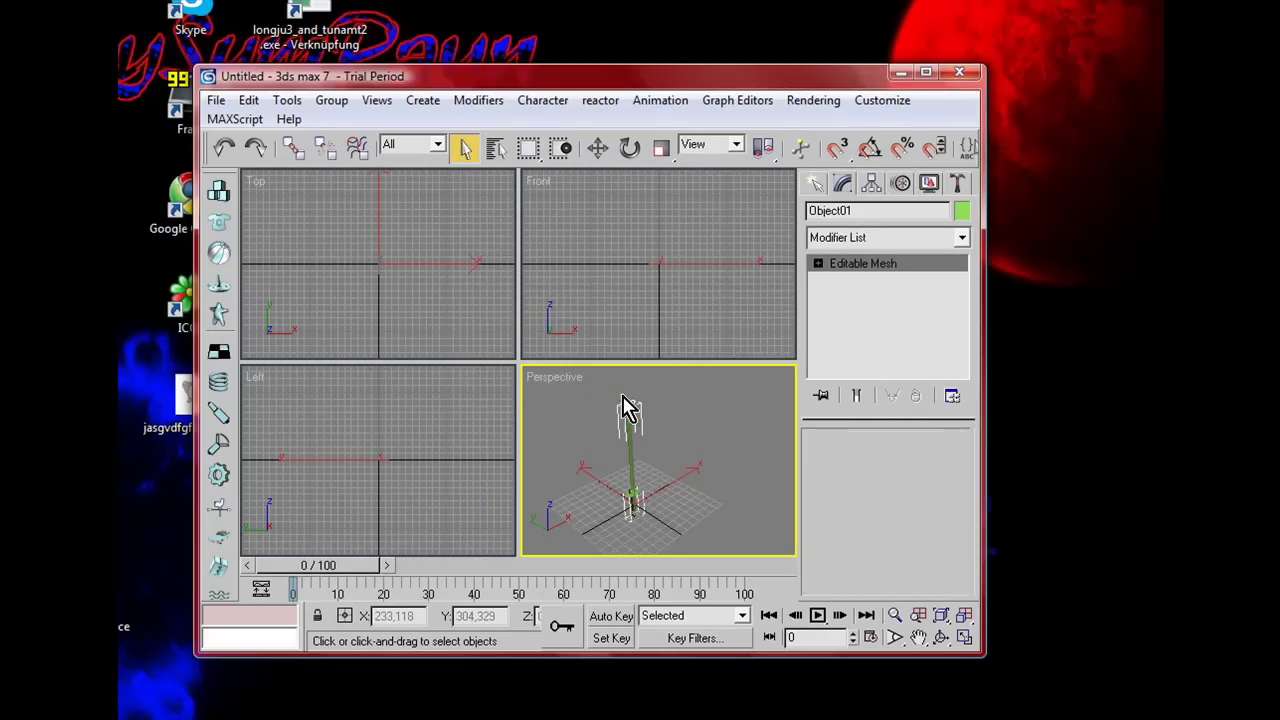
Step: Move the exported GR2 icon beside the other desktop icons and begin renaming it to 0010
{"action": "left_click_drag", "start_coordinate": [220, 422], "coordinate": [647, 199]}
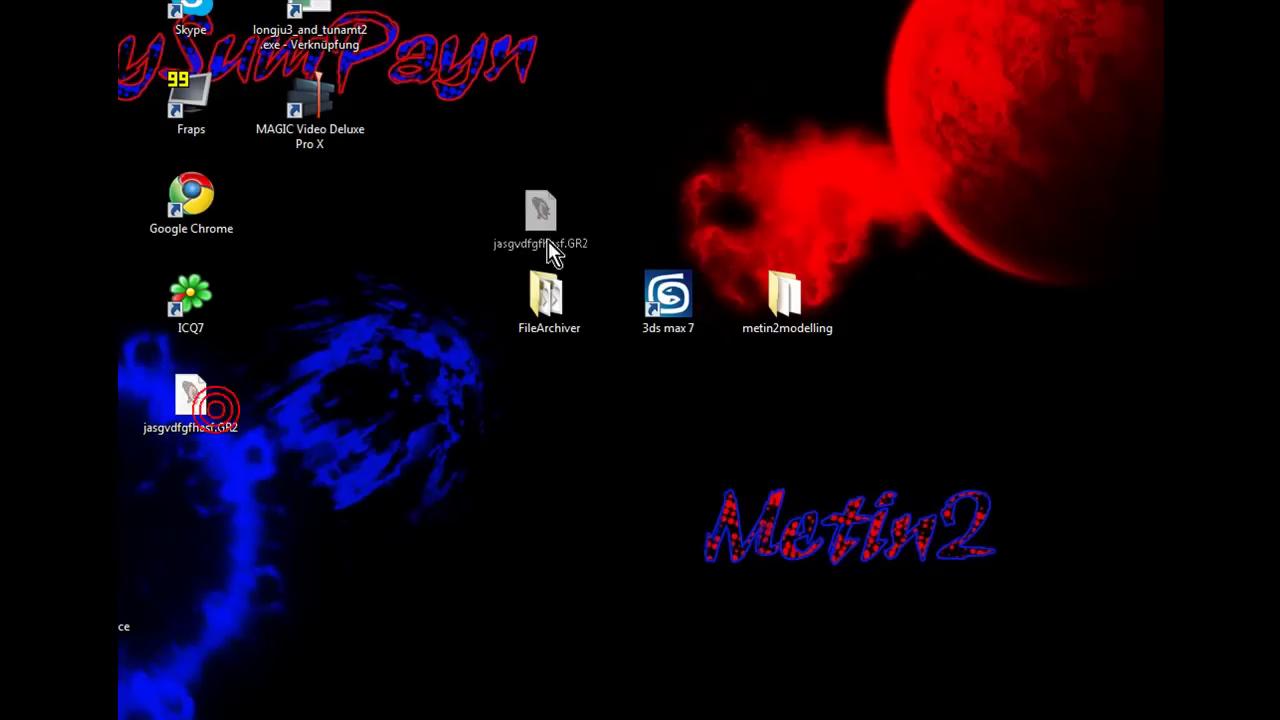
{"action": "left_click", "coordinate": [770, 160]}
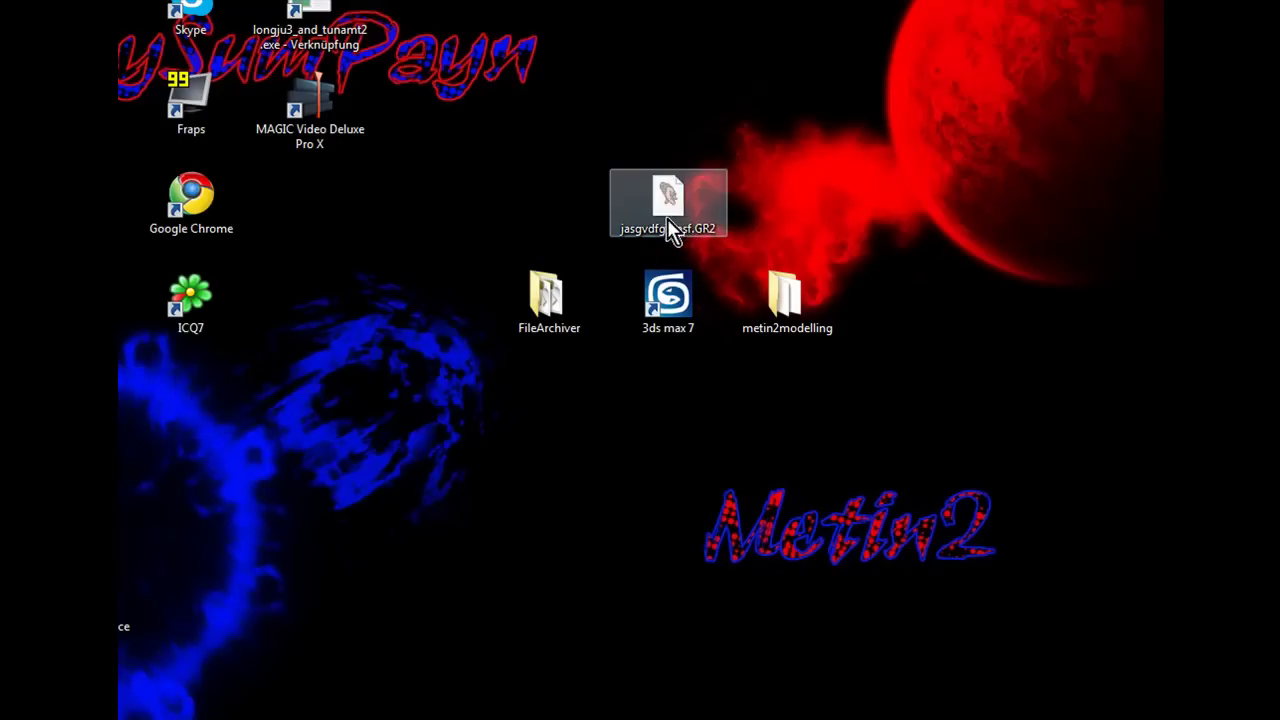
{"action": "right_click", "coordinate": [679, 205]}
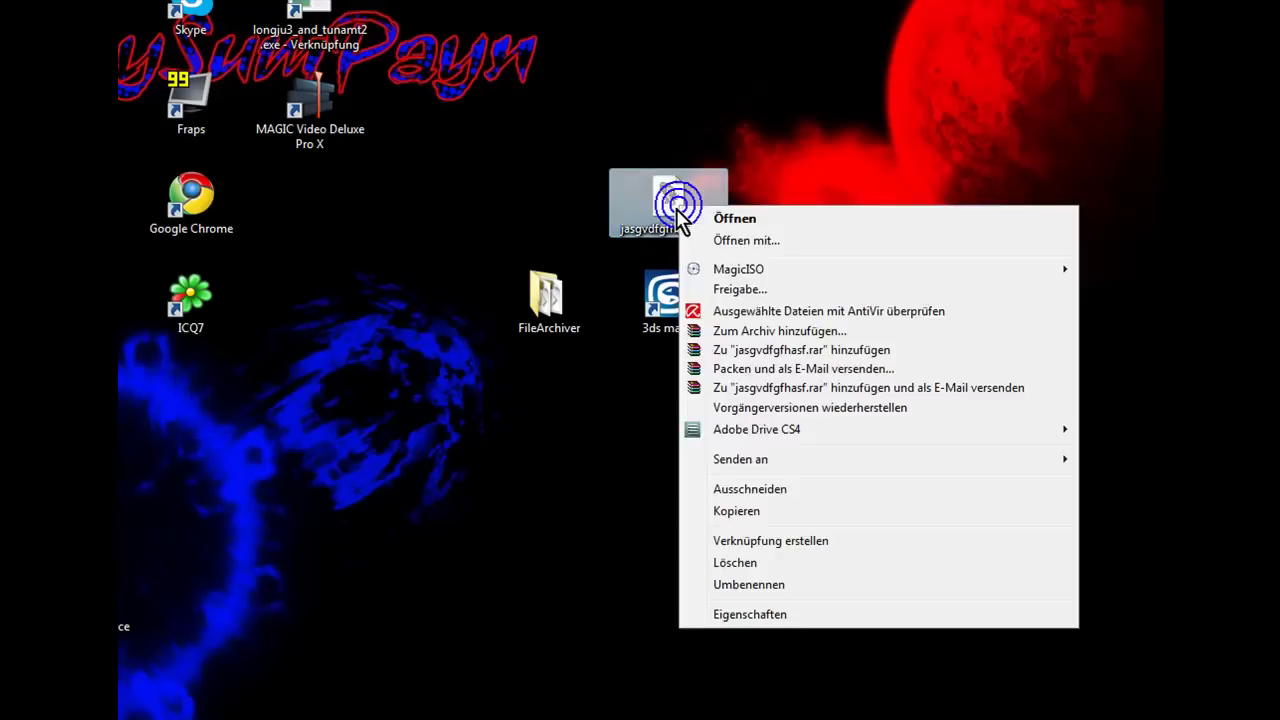
{"action": "left_click", "coordinate": [735, 587]}
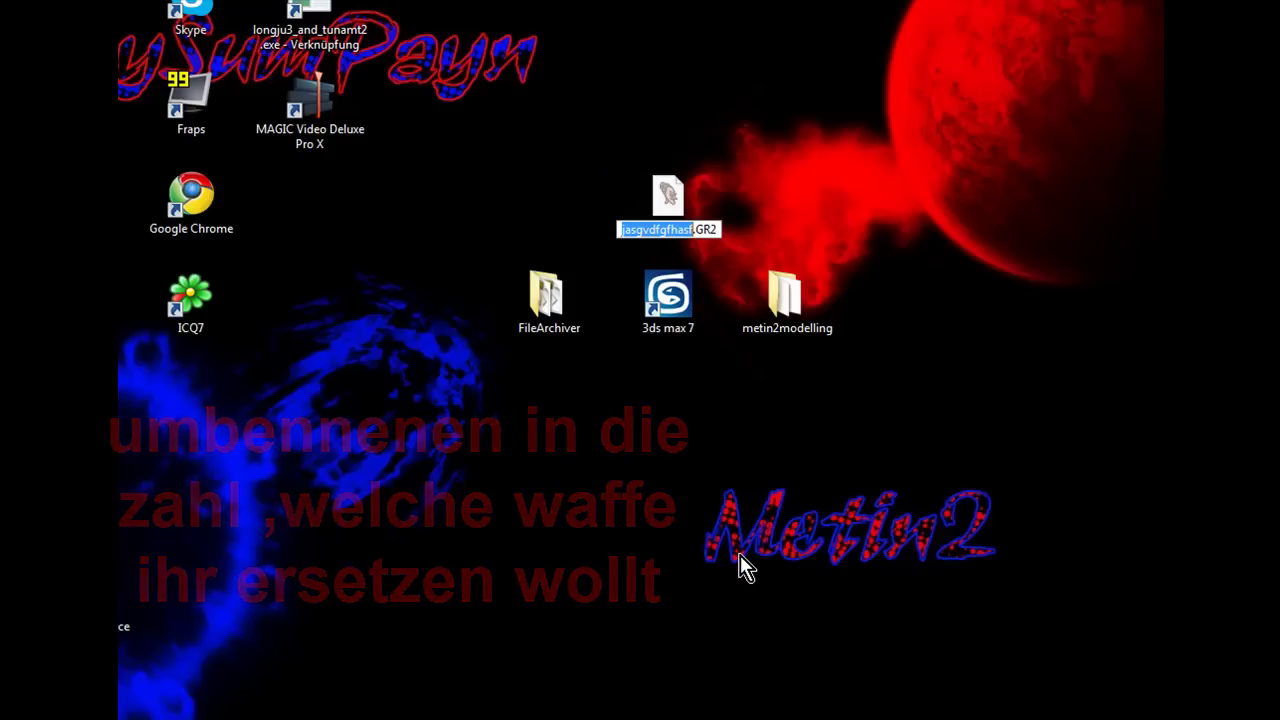
{"action": "type", "text": "0010"}
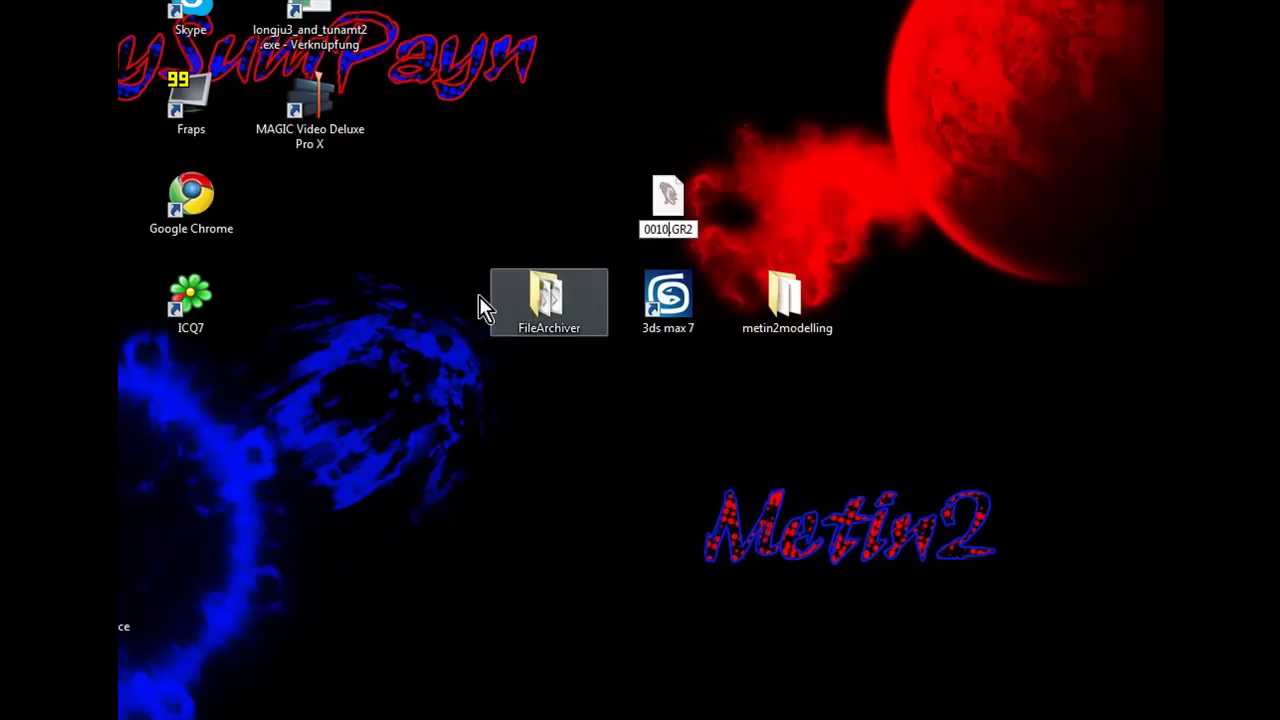
Step: Commit the name 0010.GR2 and open FileArchiver > Source > ymir work > item > weapon
{"action": "left_click", "coordinate": [540, 305]}
{"action": "double_click", "coordinate": [540, 305]}
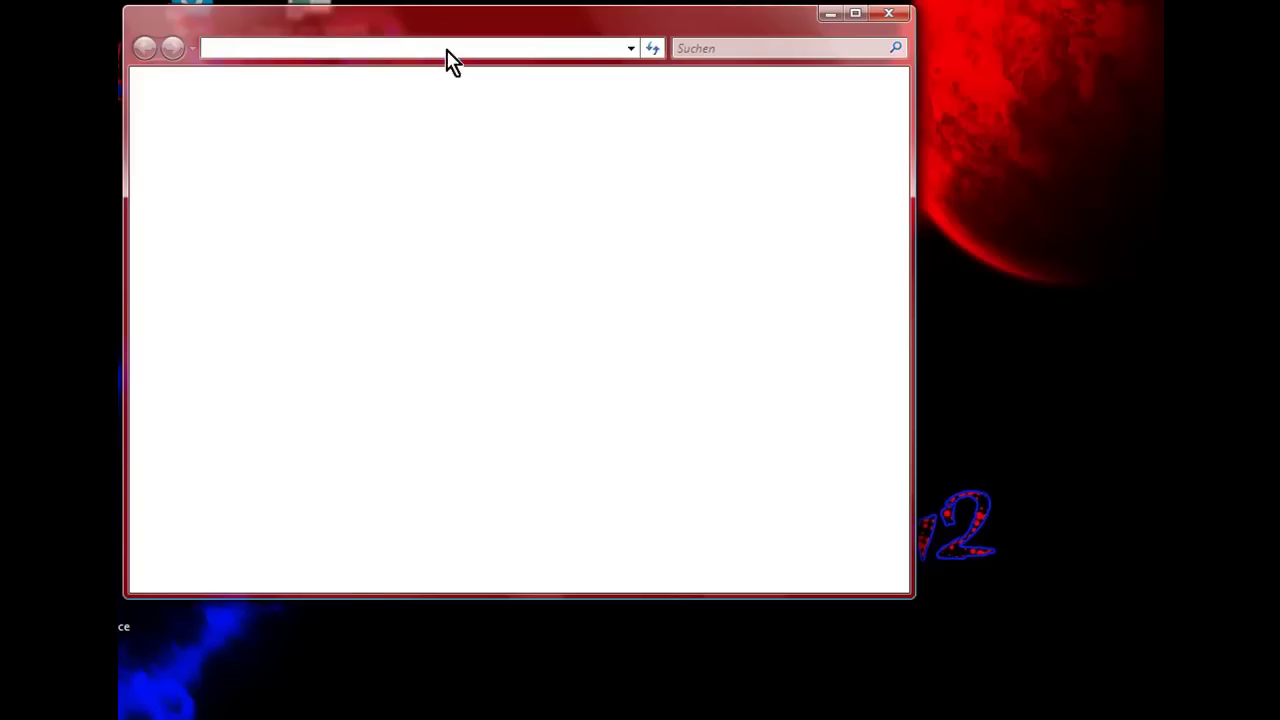
{"action": "mouse_move", "coordinate": [327, 19]}
{"action": "left_mouse_down"}
{"action": "mouse_move", "coordinate": [468, 51]}
{"action": "mouse_move", "coordinate": [837, 224]}
{"action": "left_mouse_up"}
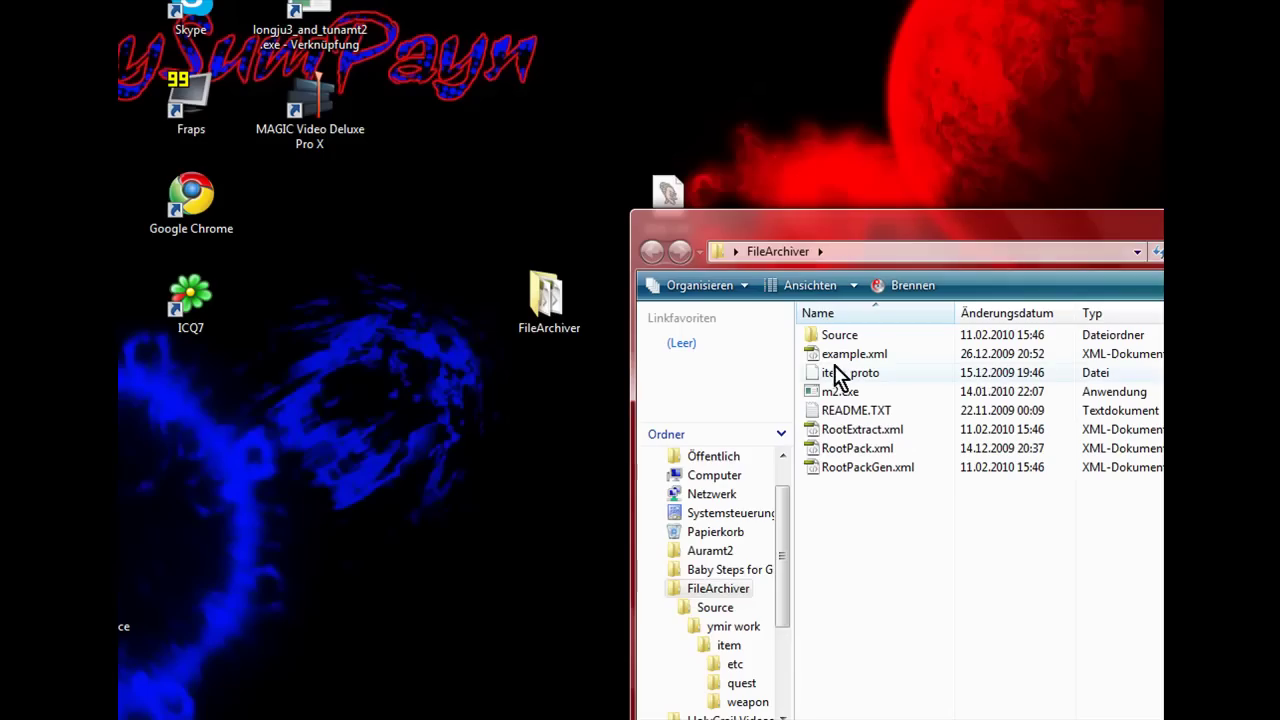
{"action": "double_click", "coordinate": [830, 338]}
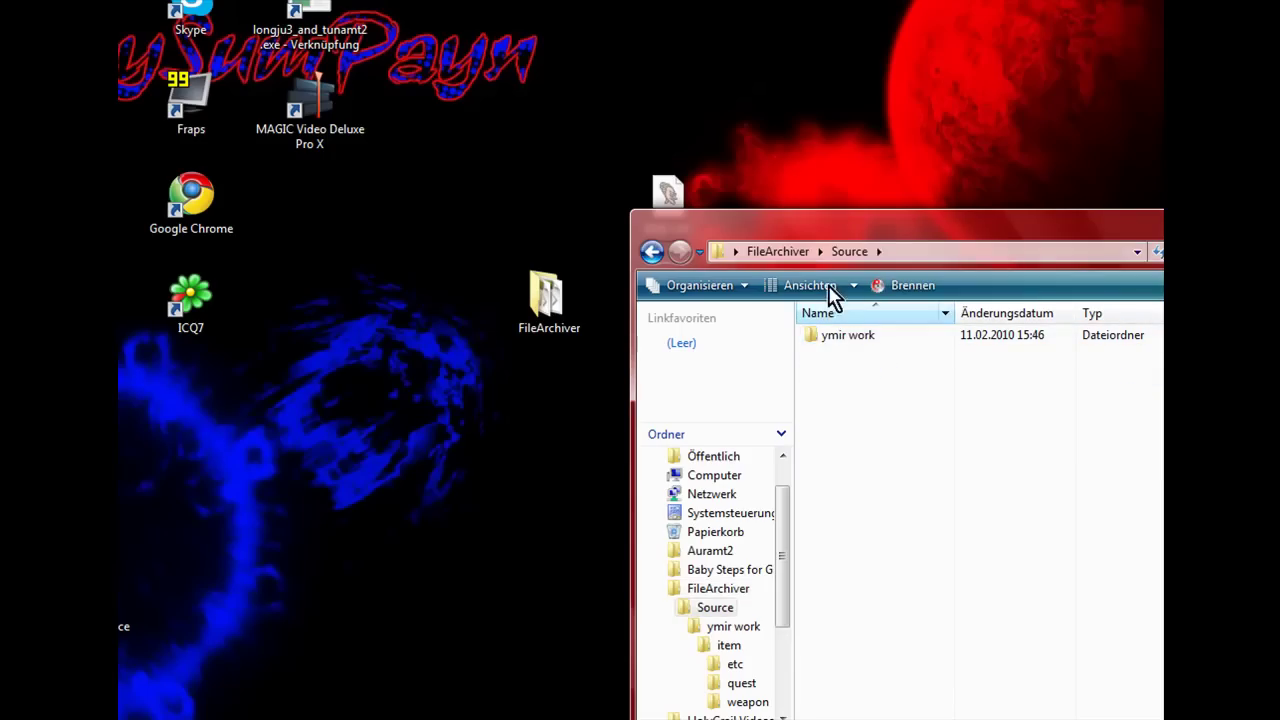
{"action": "double_click", "coordinate": [835, 340]}
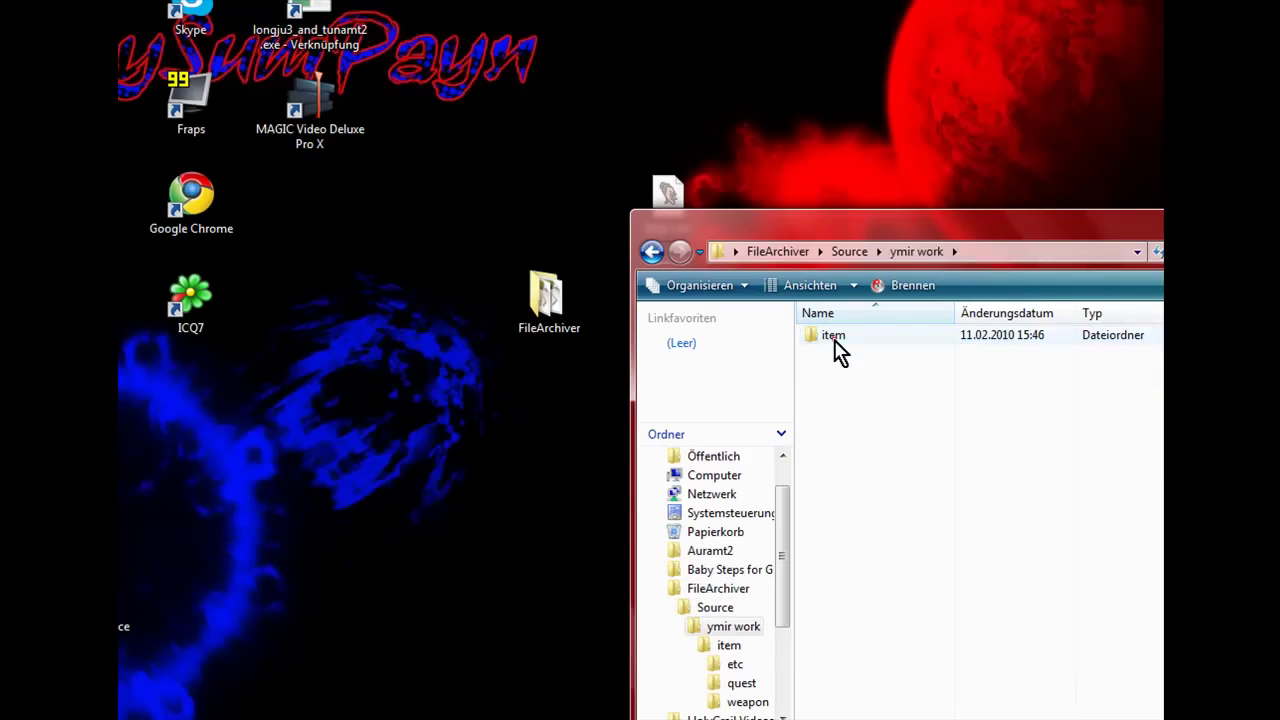
{"action": "double_click", "coordinate": [835, 340]}
{"action": "double_click", "coordinate": [835, 454]}
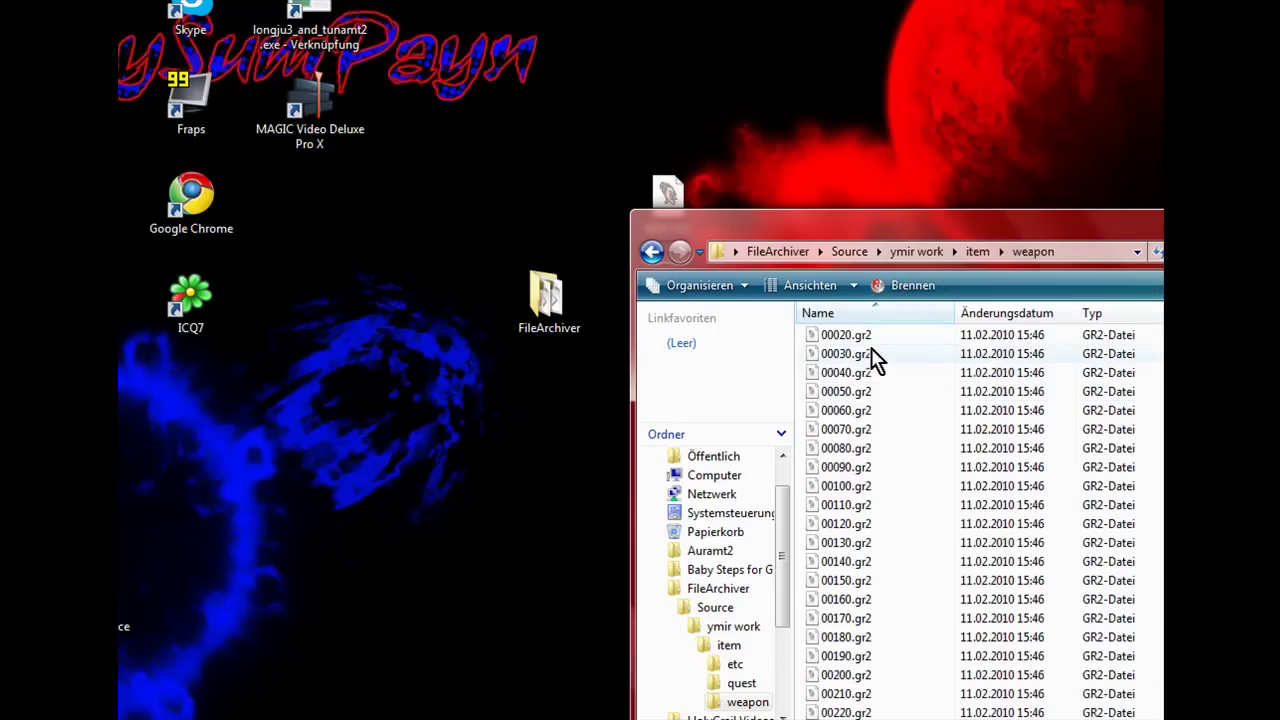
Step: Put 0010.GR2 into the weapon folder and rename it 00010.GR2
{"action": "mouse_move", "coordinate": [668, 190]}
{"action": "left_mouse_down"}
{"action": "mouse_move", "coordinate": [548, 195]}
{"action": "mouse_move", "coordinate": [895, 334]}
{"action": "left_mouse_up"}
{"action": "left_click", "coordinate": [706, 167]}
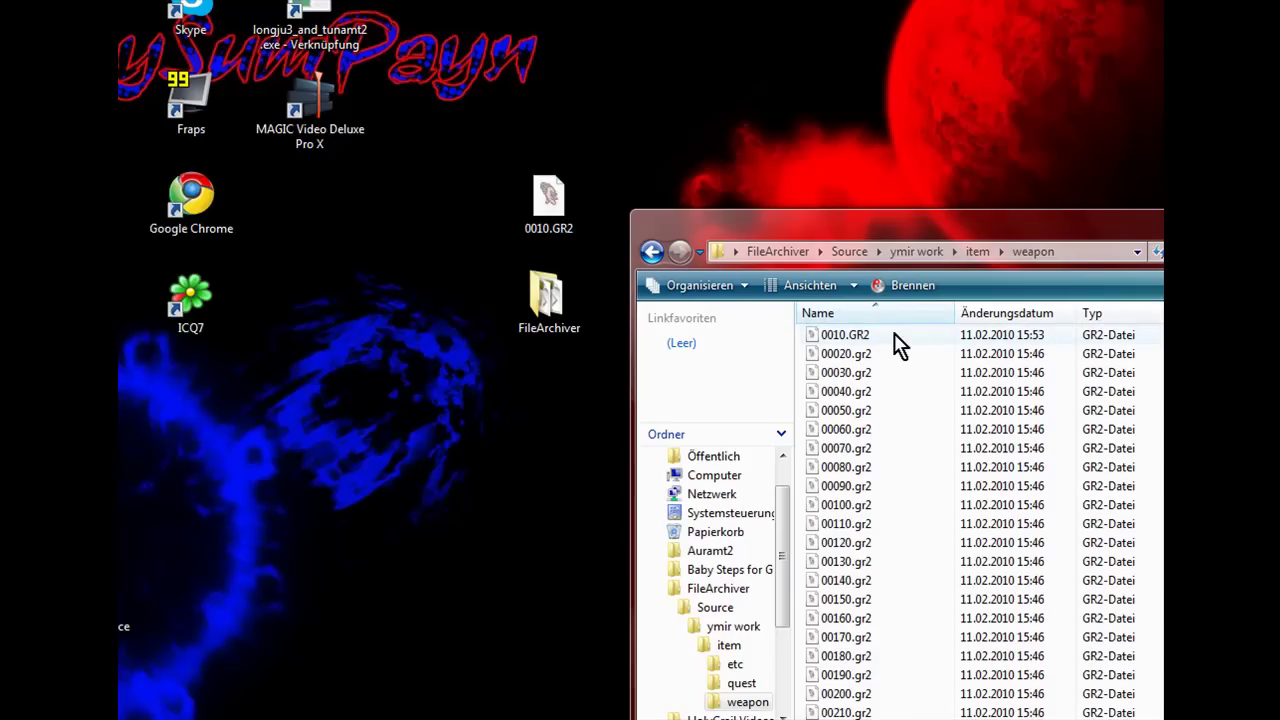
{"action": "right_click", "coordinate": [867, 331]}
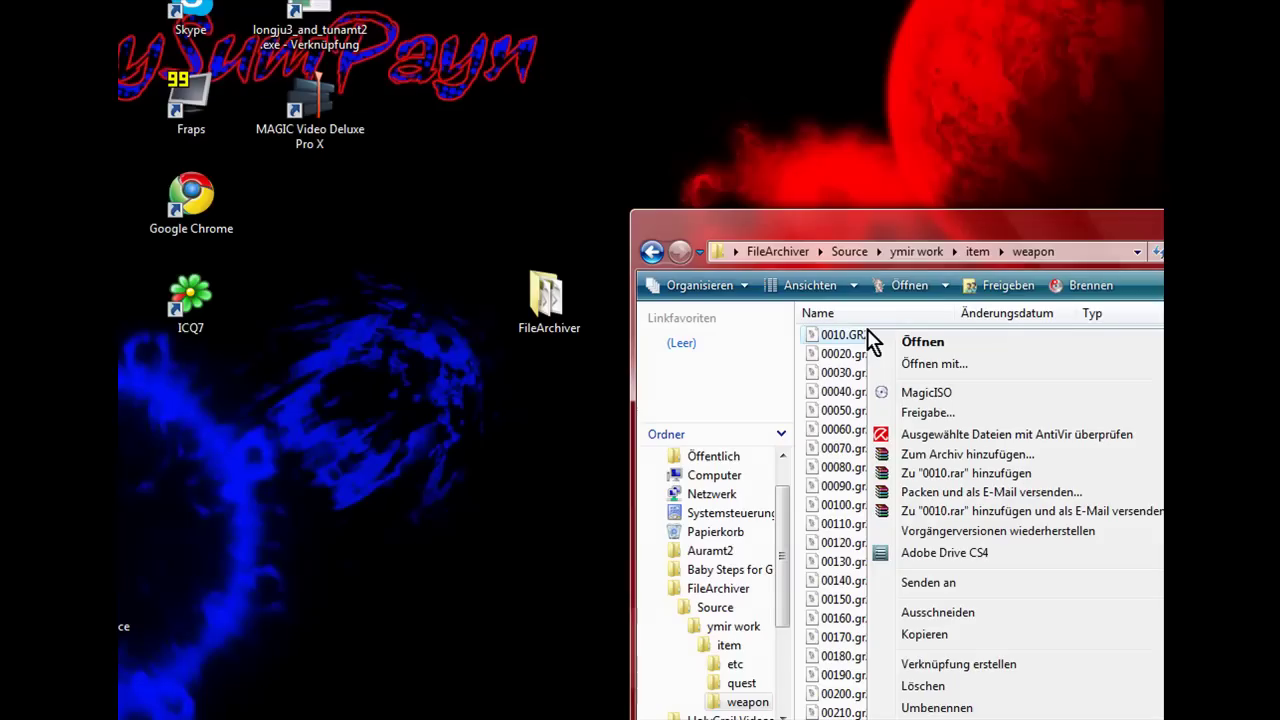
{"action": "key", "text": "m"}
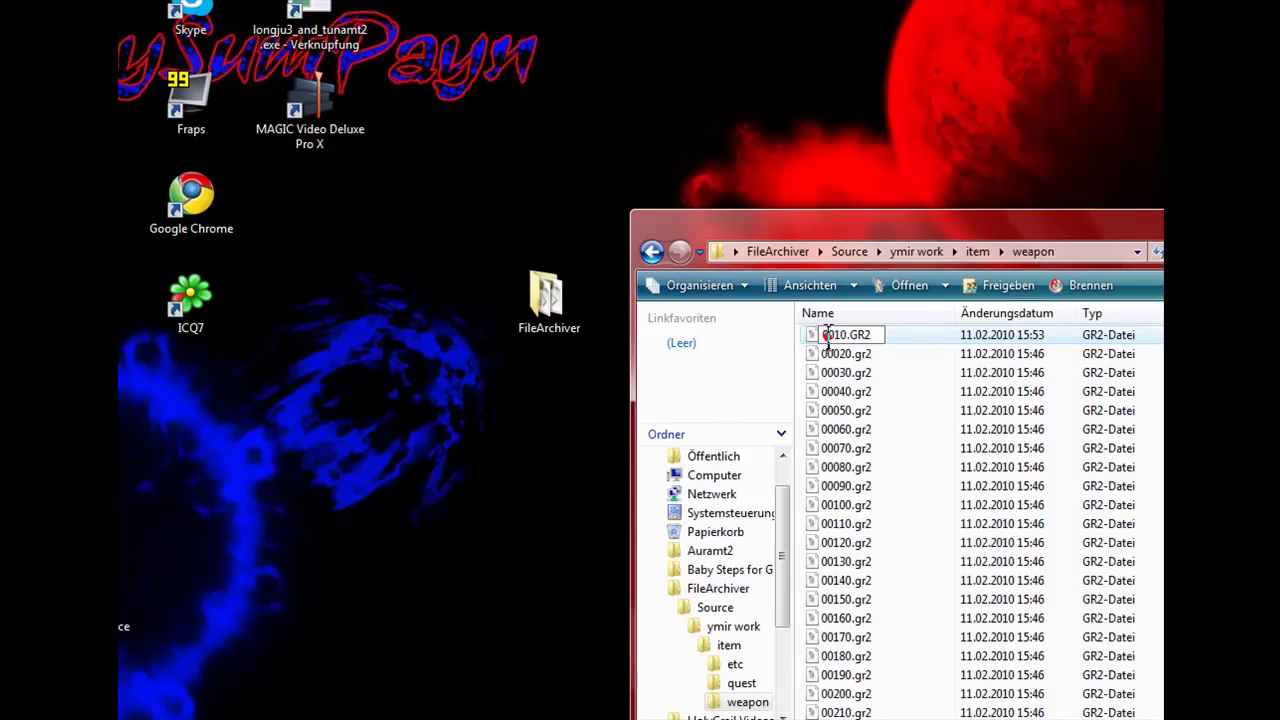
{"action": "type", "text": "0"}
{"action": "key", "text": "Return"}
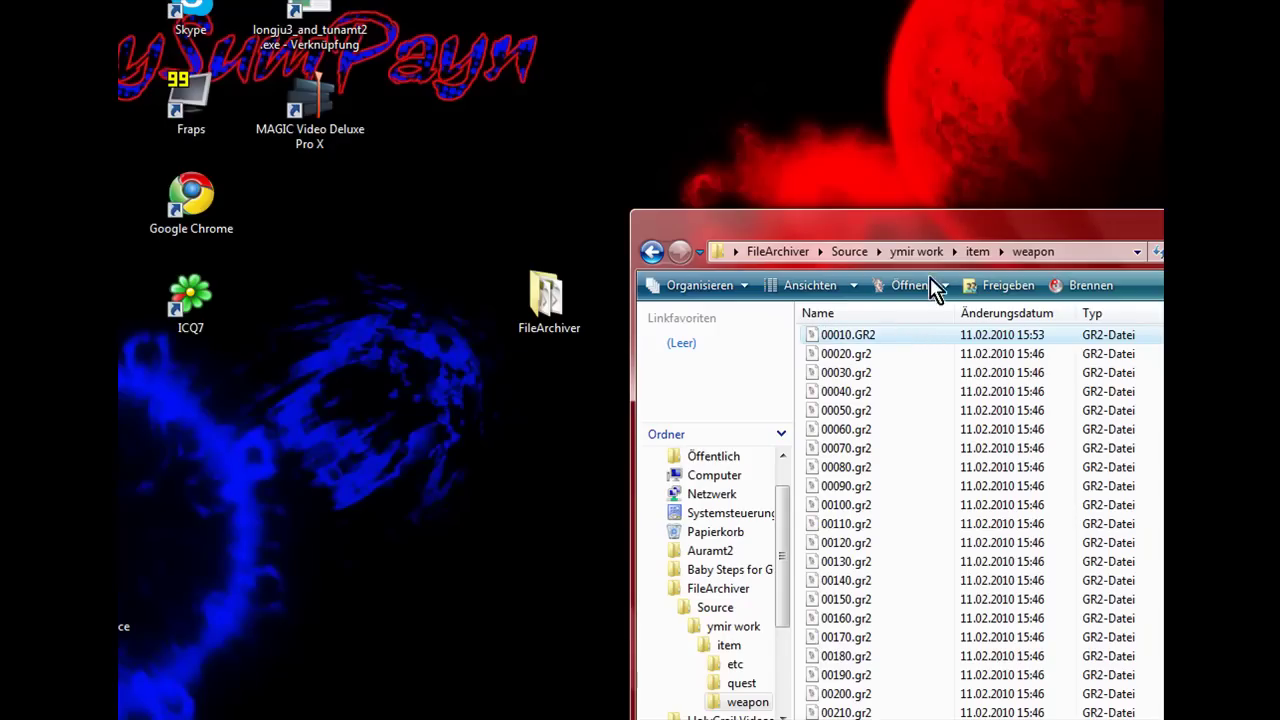
{"action": "left_click_drag", "start_coordinate": [938, 226], "coordinate": [662, 108]}
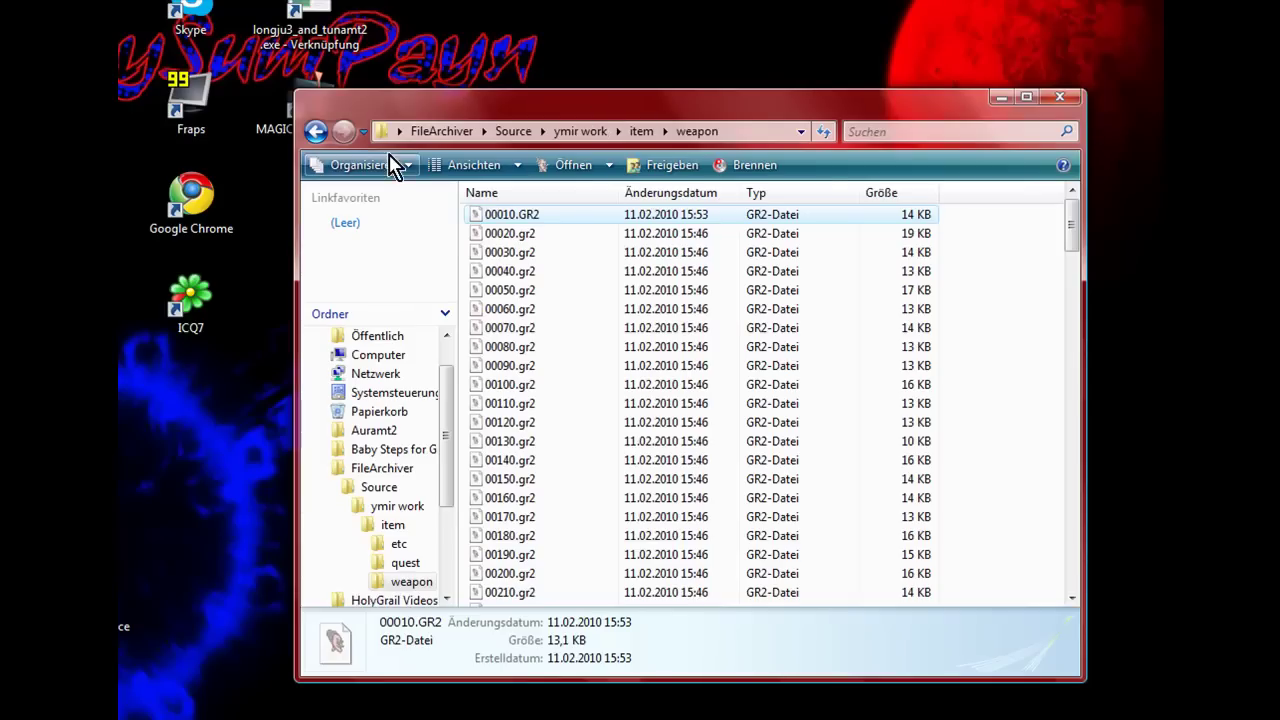
Step: Open D: > Games > BastelordnerMt2 > pack in a second Explorer window
{"action": "left_click", "coordinate": [315, 132]}
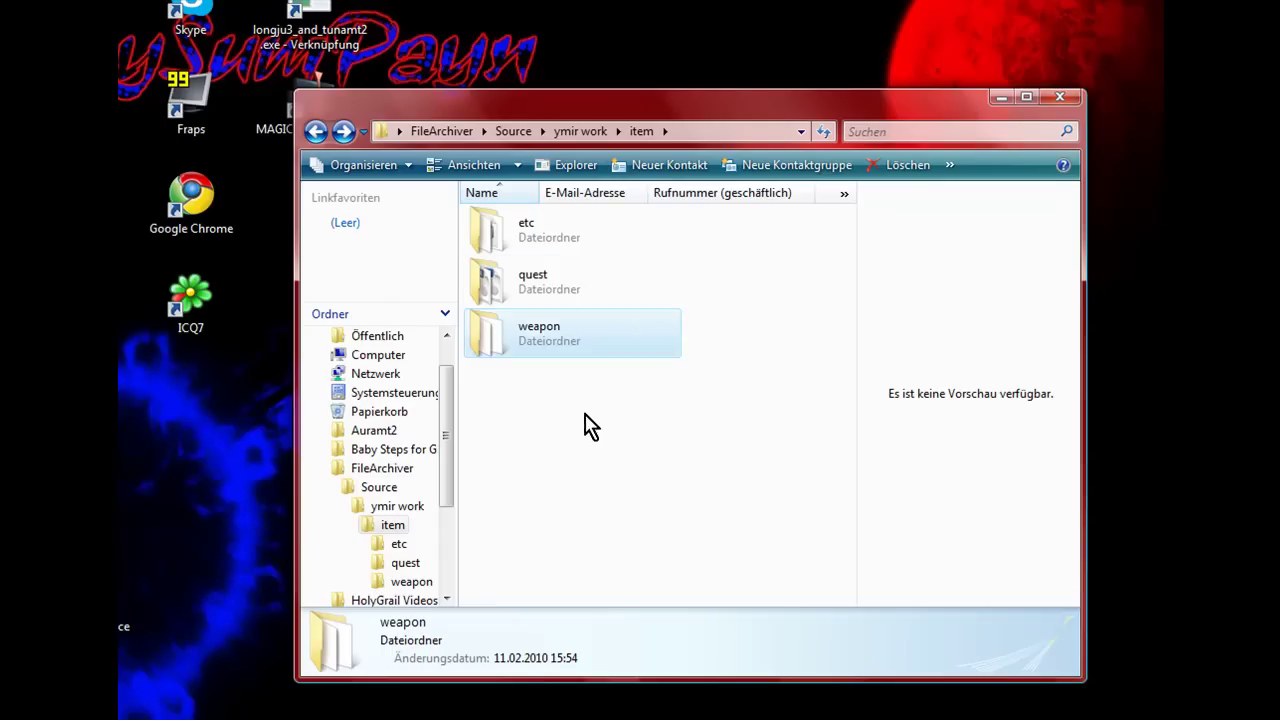
{"action": "key", "text": "BackSpace"}
{"action": "key", "text": "BackSpace"}
{"action": "key", "text": "BackSpace"}
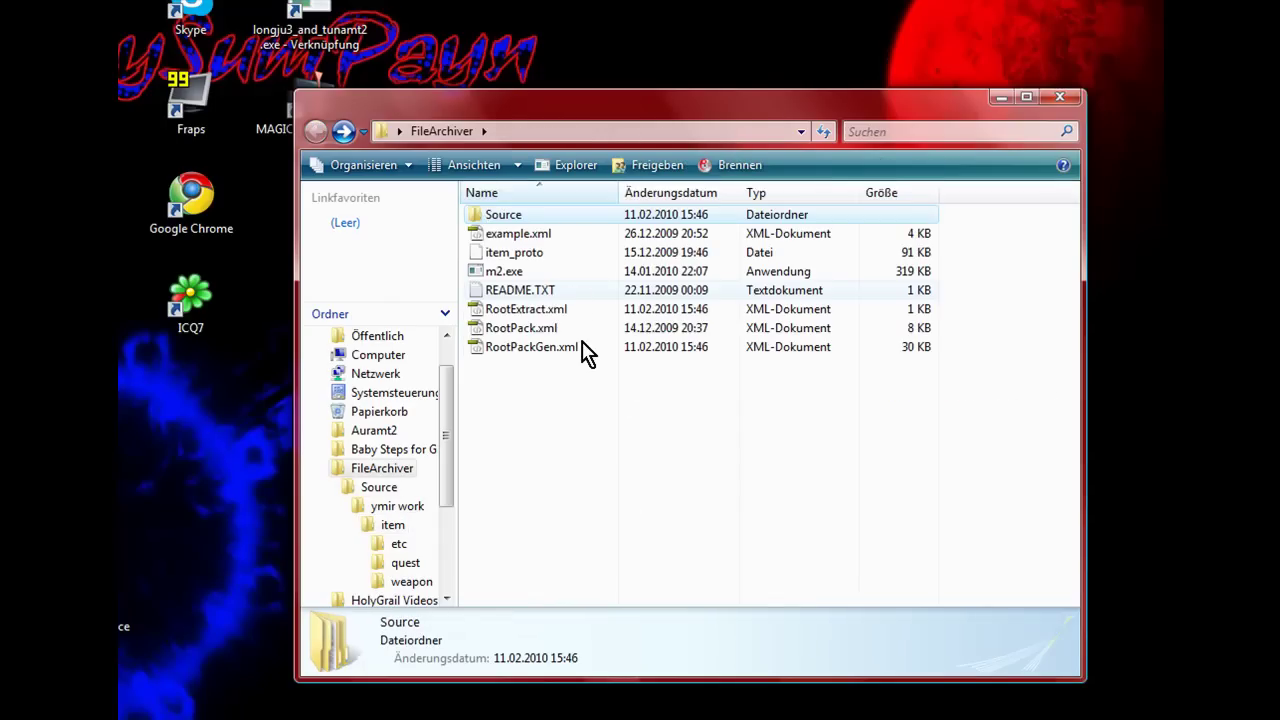
{"action": "key", "text": "super+e"}
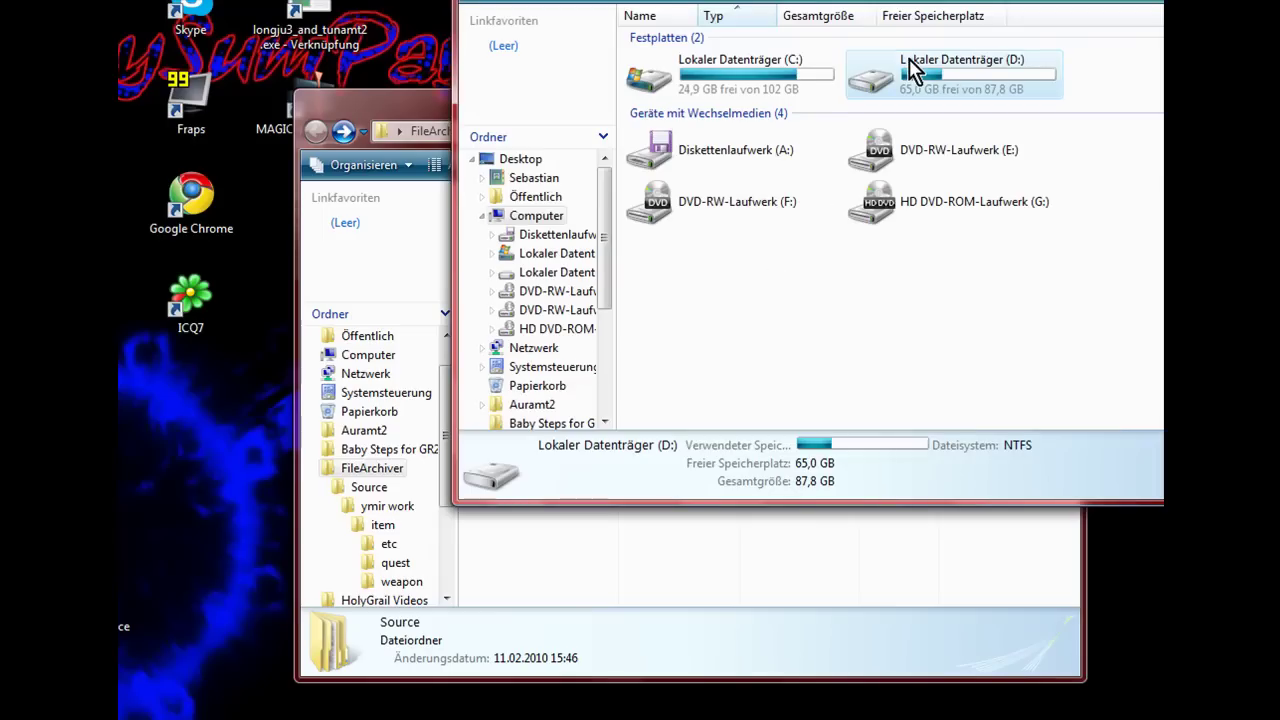
{"action": "double_click", "coordinate": [908, 68]}
{"action": "double_click", "coordinate": [700, 162]}
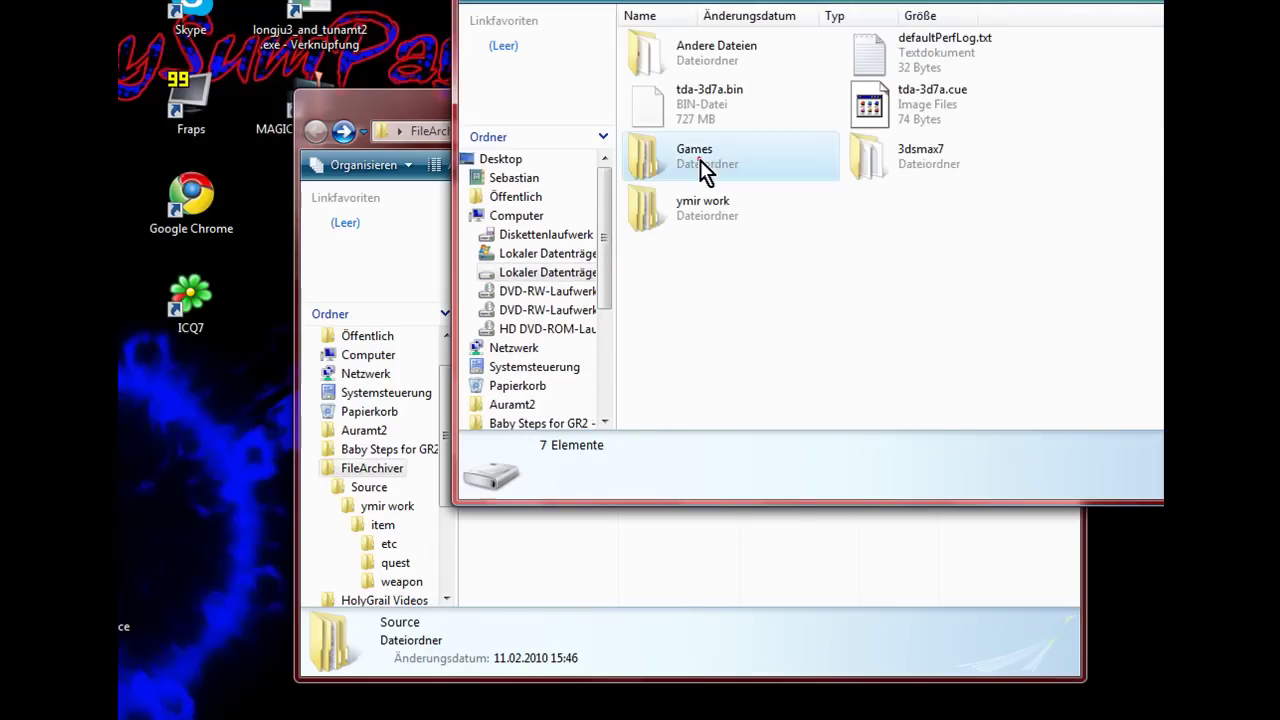
{"action": "left_click", "coordinate": [717, 155]}
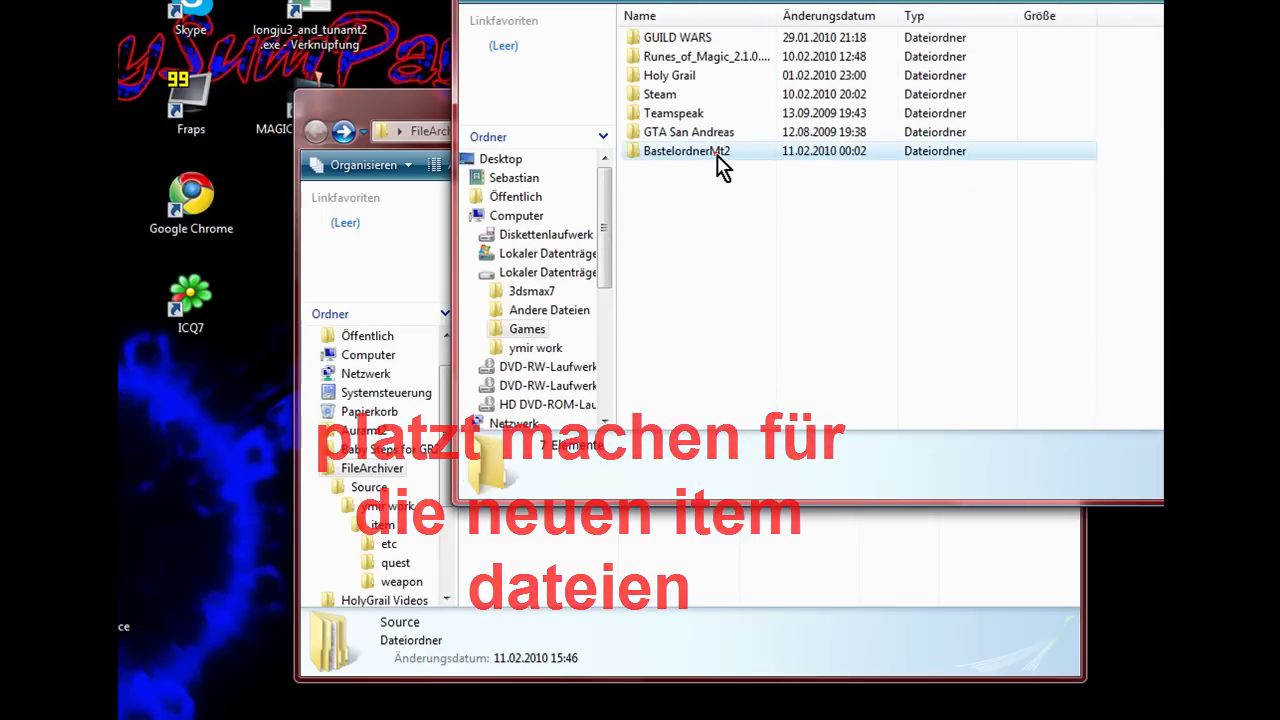
{"action": "double_click", "coordinate": [717, 155]}
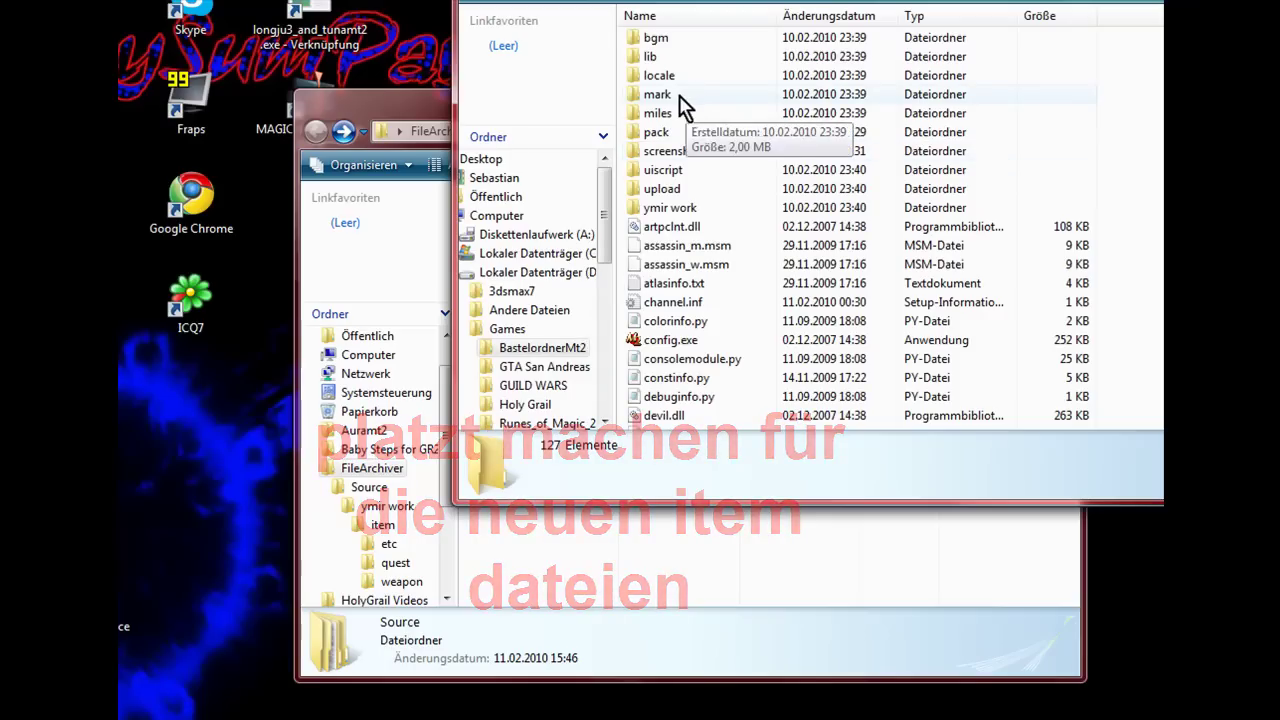
{"action": "double_click", "coordinate": [671, 132]}
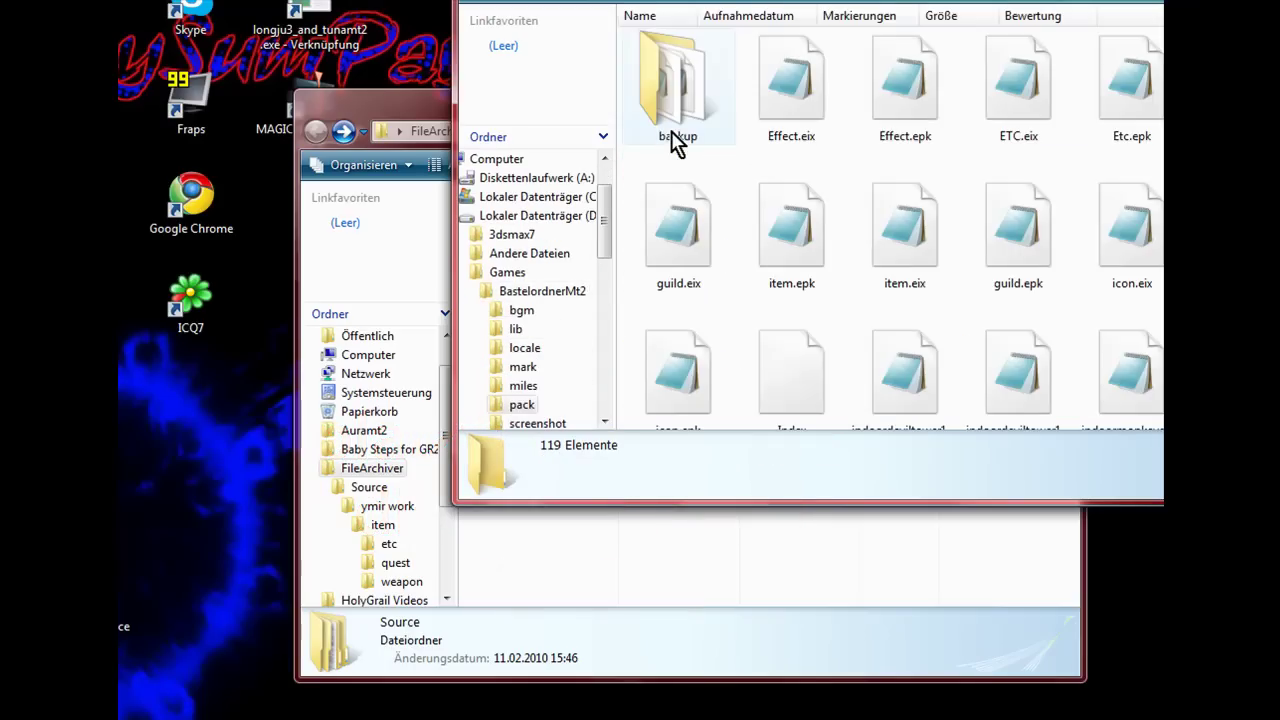
Step: Delete item.epk and item.eix, confirming the move to the recycle bin
{"action": "left_click_drag", "start_coordinate": [762, 302], "coordinate": [920, 232]}
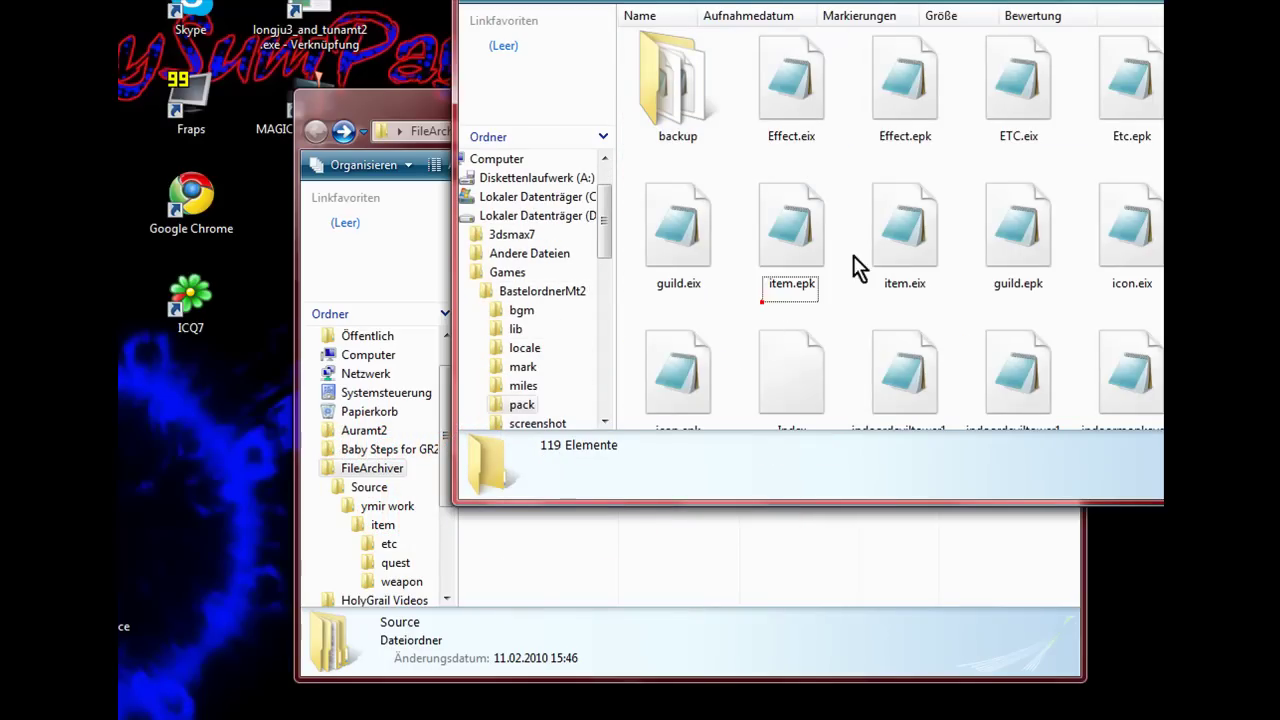
{"action": "right_click", "coordinate": [905, 224]}
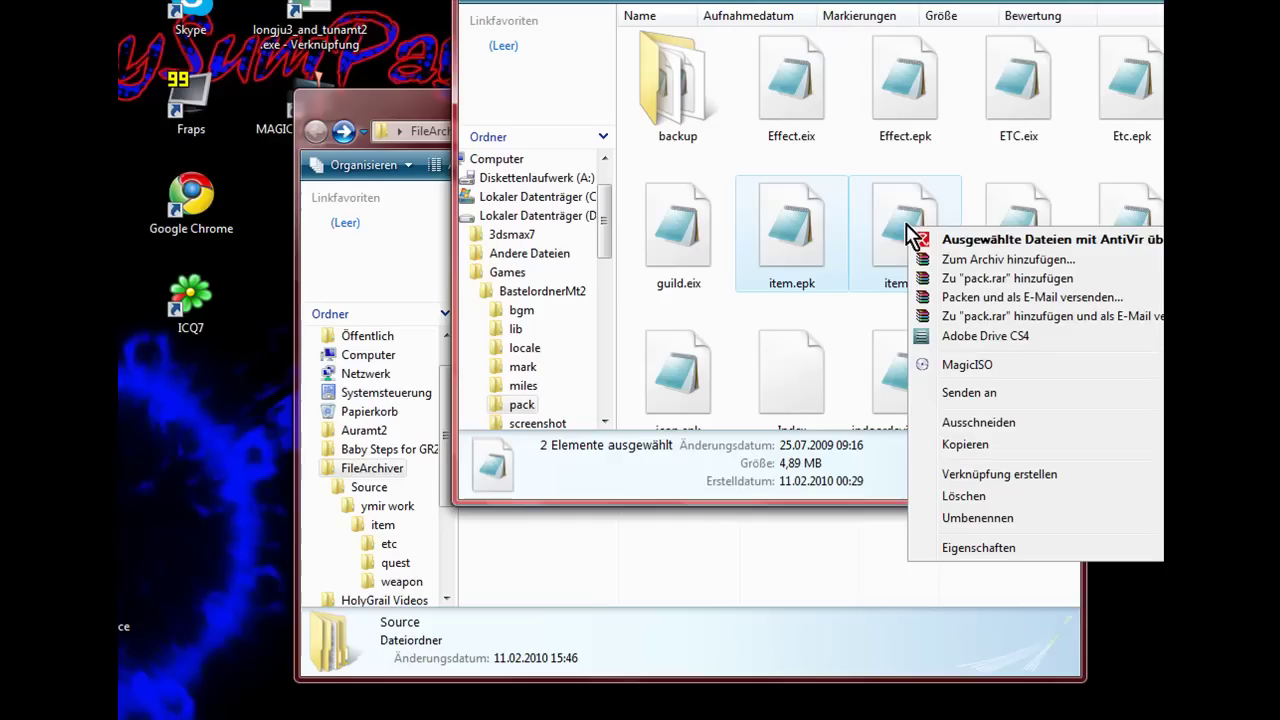
{"action": "key", "text": "Escape"}
{"action": "key", "text": "Delete"}
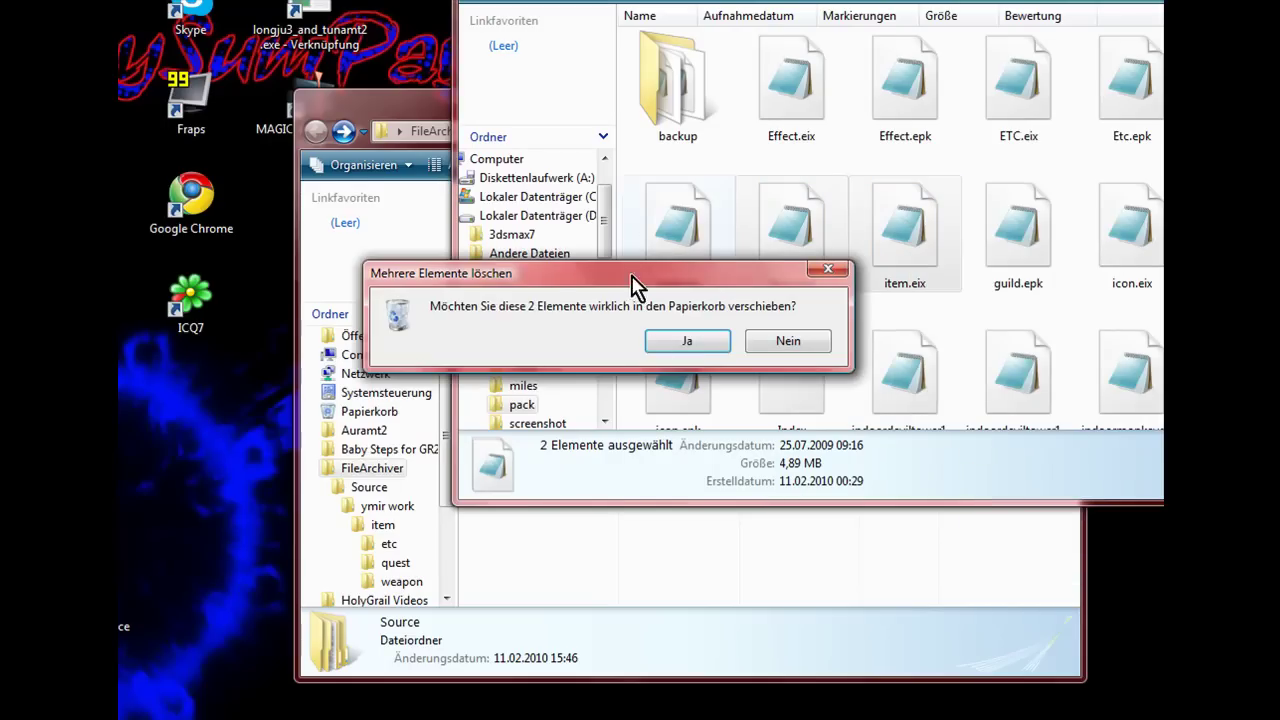
{"action": "left_click", "coordinate": [690, 341]}
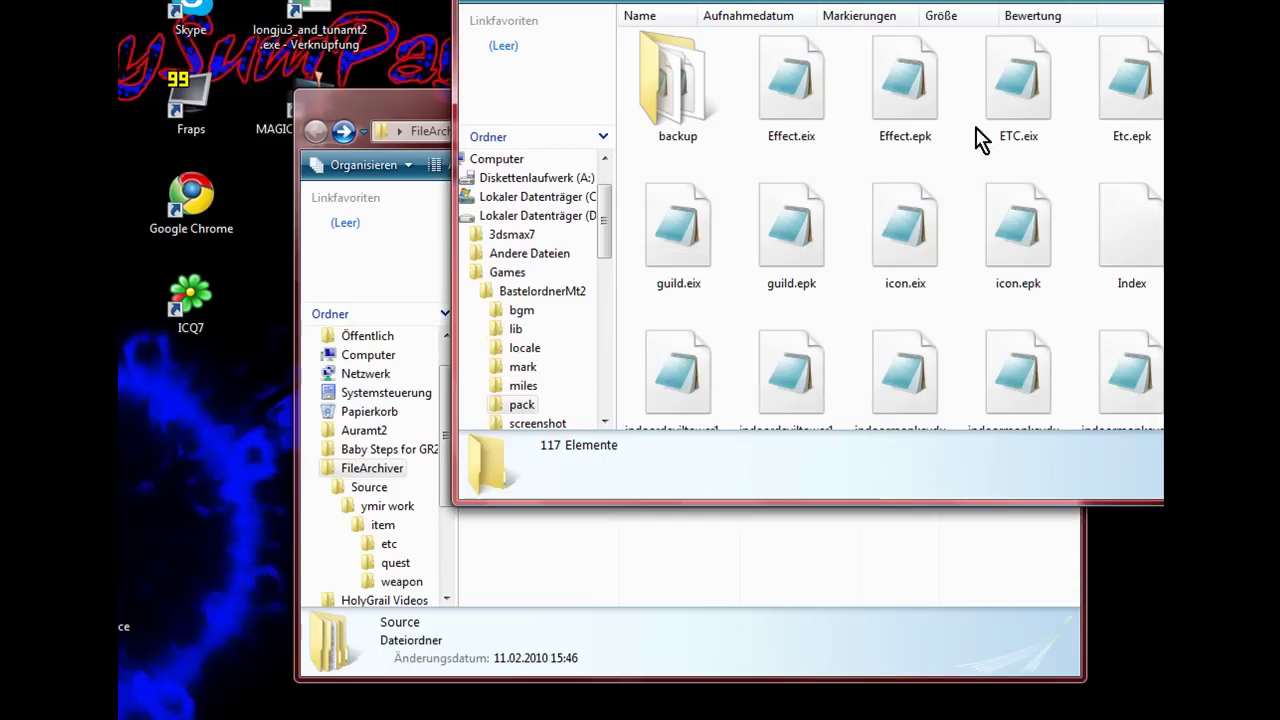
Step: Close the pack window, drop RootPackGen.xml onto m2.exe, and reposition the m2 console
{"action": "key", "text": "alt+F4"}
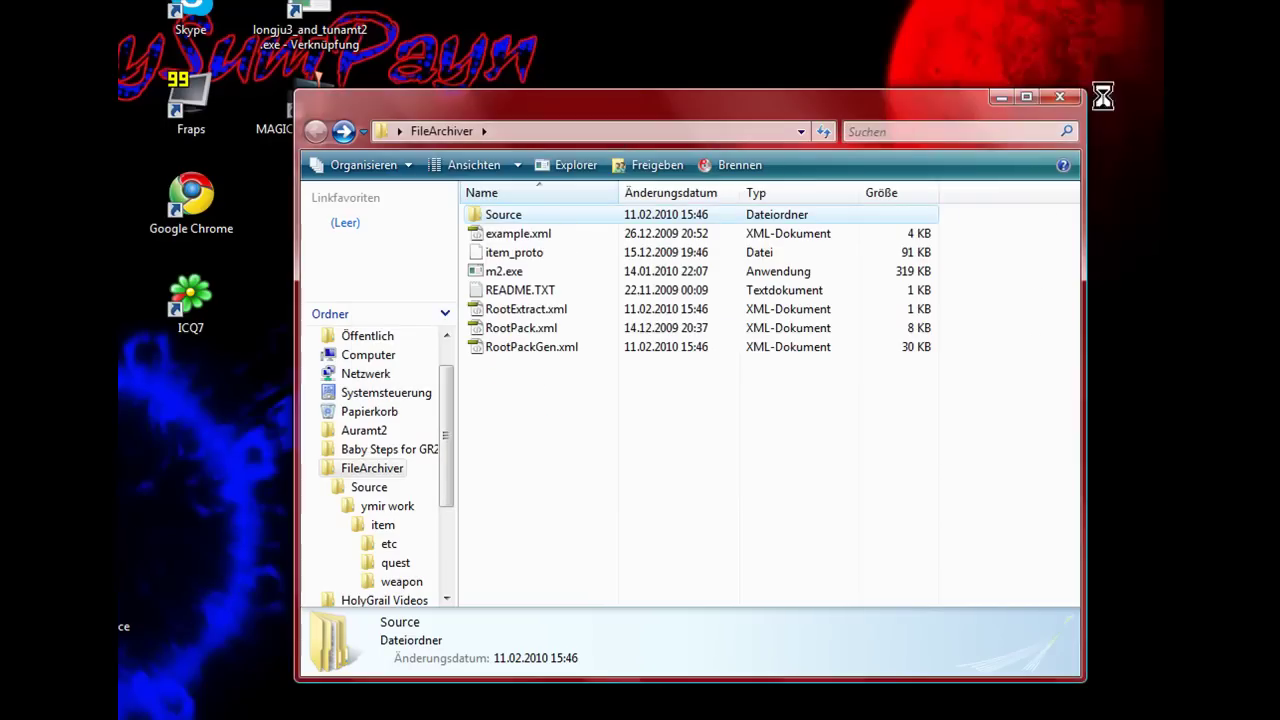
{"action": "left_click", "coordinate": [729, 447]}
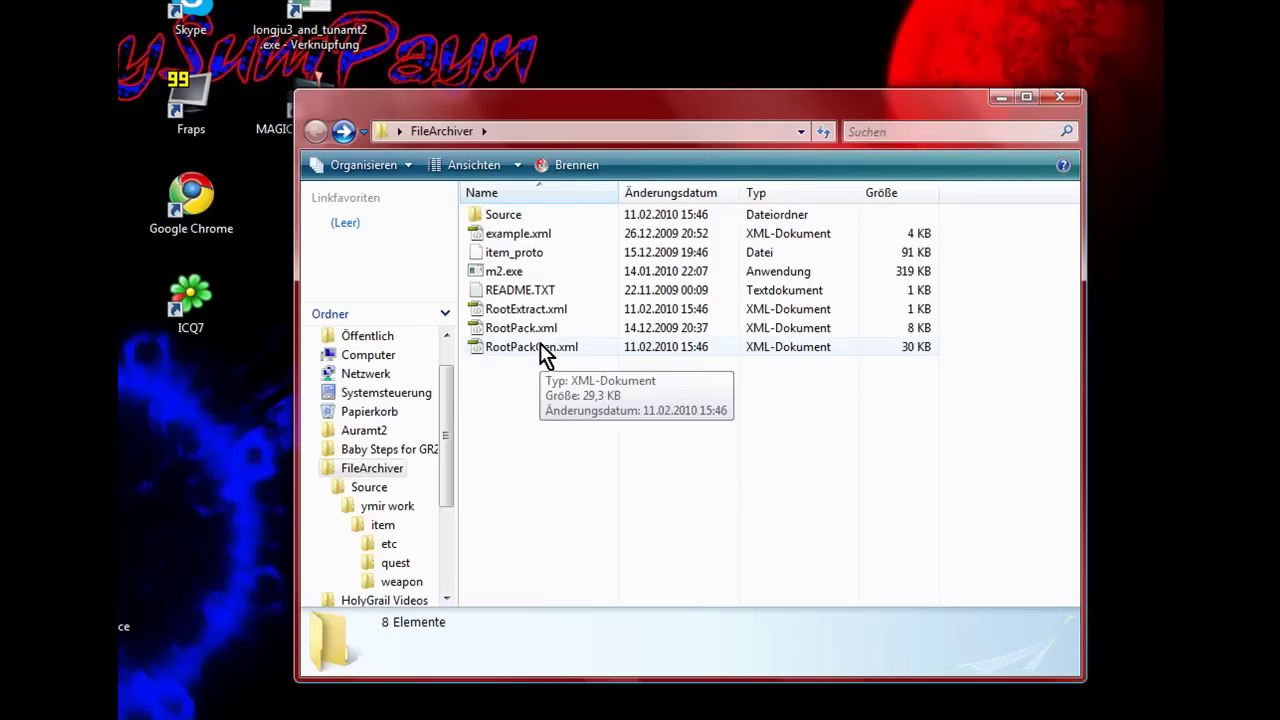
{"action": "left_click", "coordinate": [546, 356]}
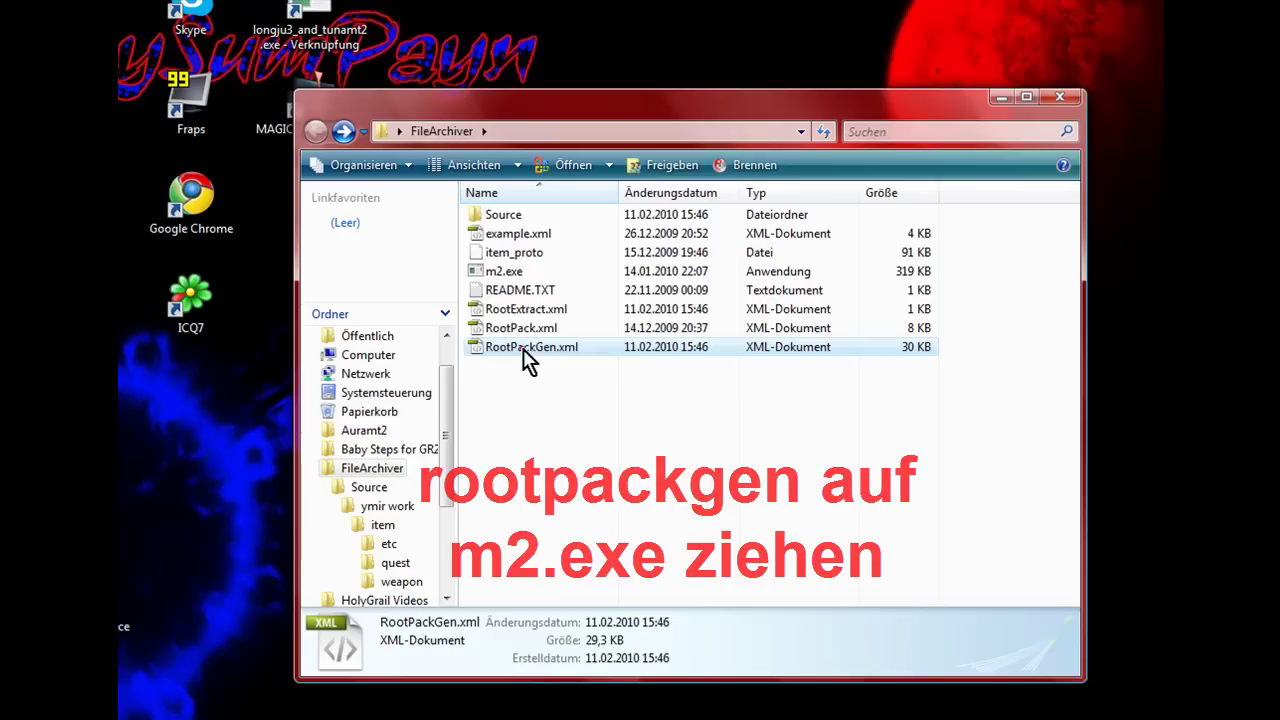
{"action": "left_click_drag", "start_coordinate": [523, 349], "coordinate": [529, 273]}
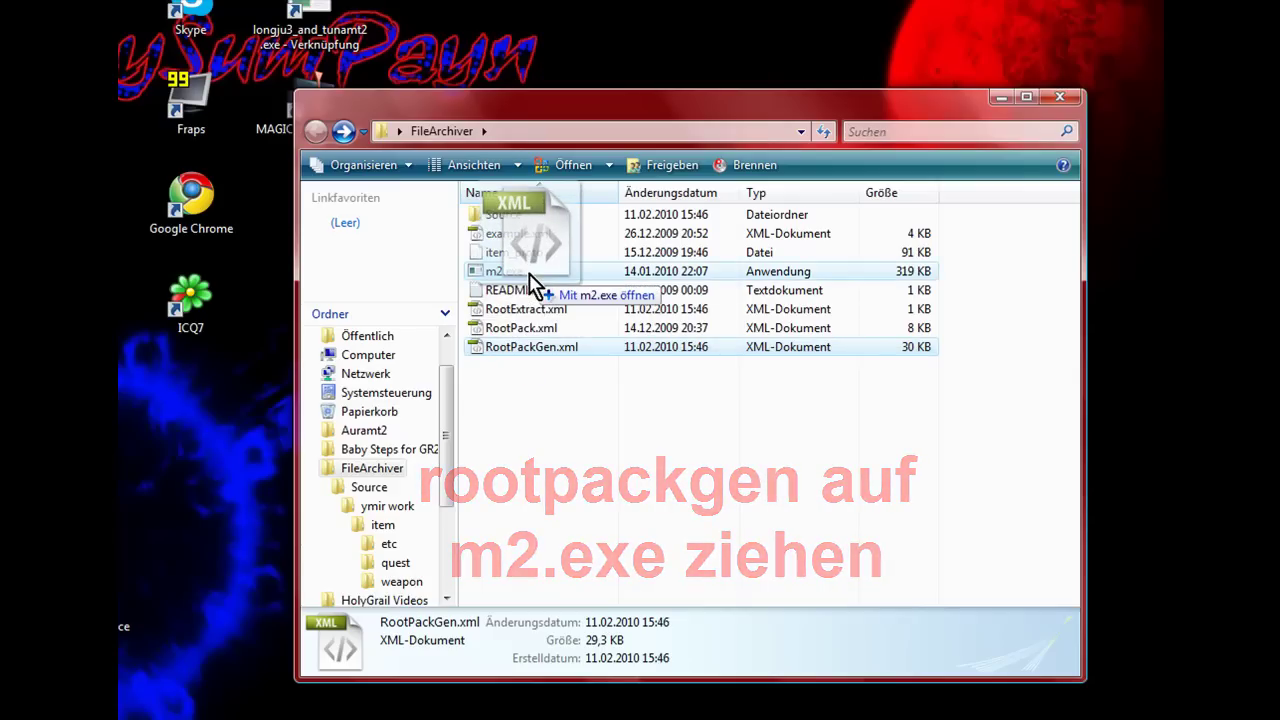
{"action": "left_click_drag", "start_coordinate": [473, 85], "coordinate": [715, 78]}
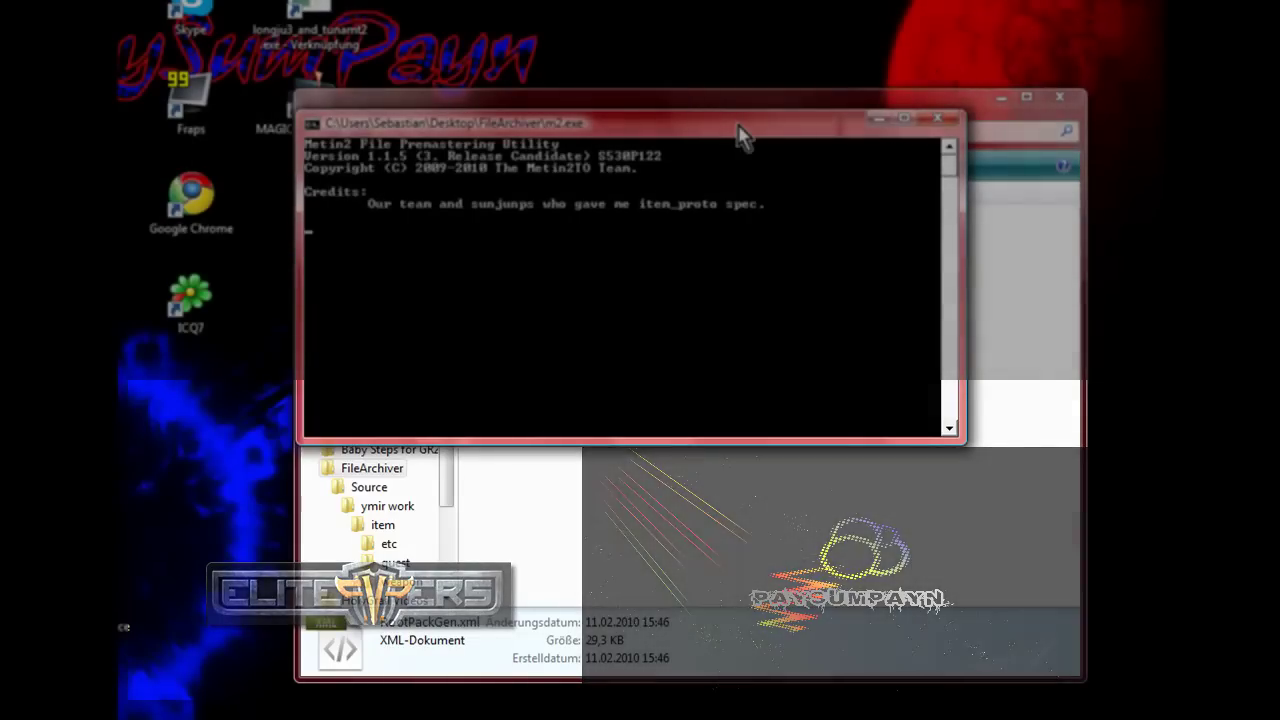
{"action": "mouse_move", "coordinate": [737, 124]}
{"action": "left_mouse_down"}
{"action": "mouse_move", "coordinate": [808, 170]}
{"action": "mouse_move", "coordinate": [874, 267]}
{"action": "left_mouse_up"}
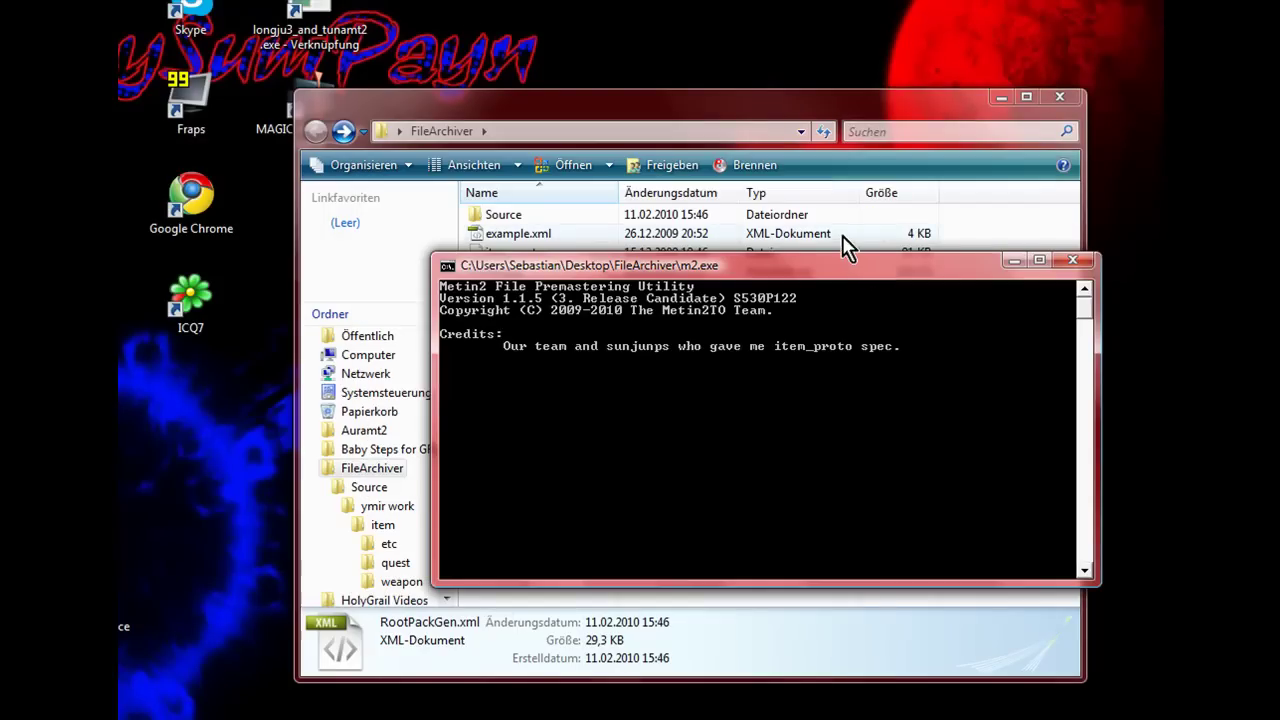